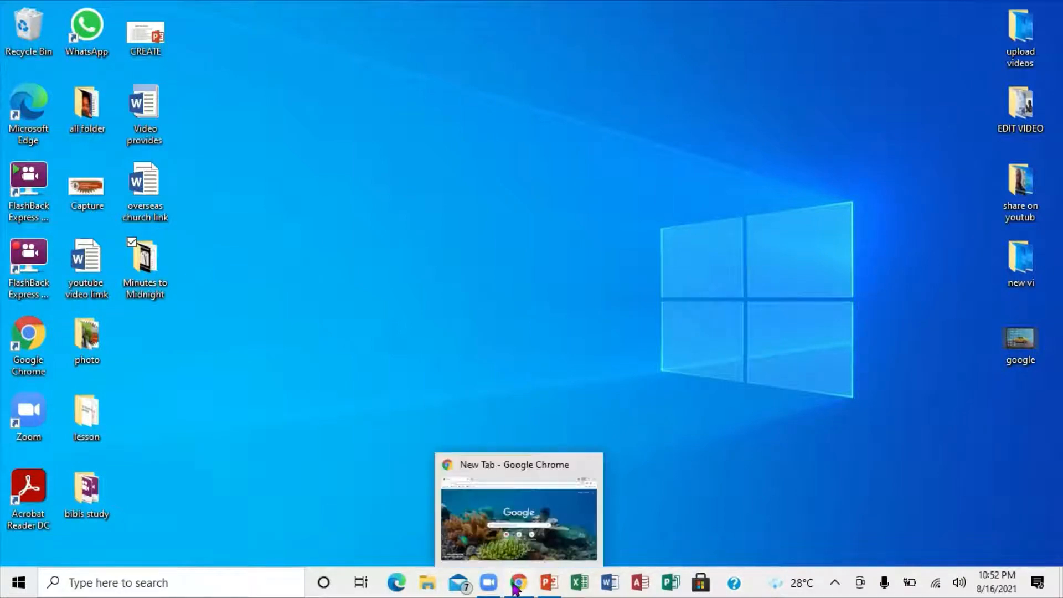
Step: Switch to Google Chrome, open Gmail from the Google apps, choose the second listed account and sign in with the account password
click(515, 588)
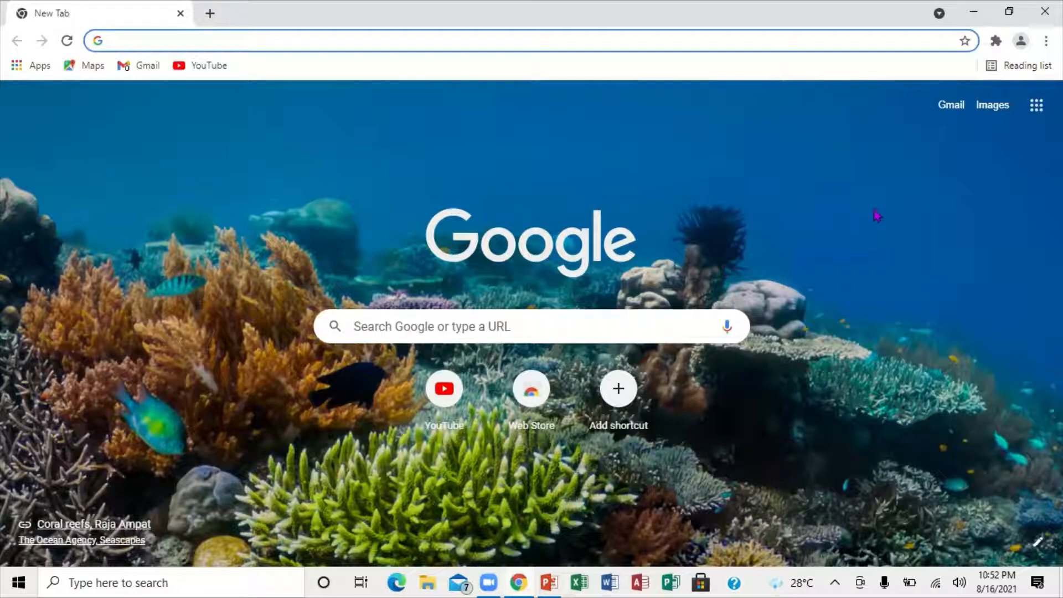
click(1035, 106)
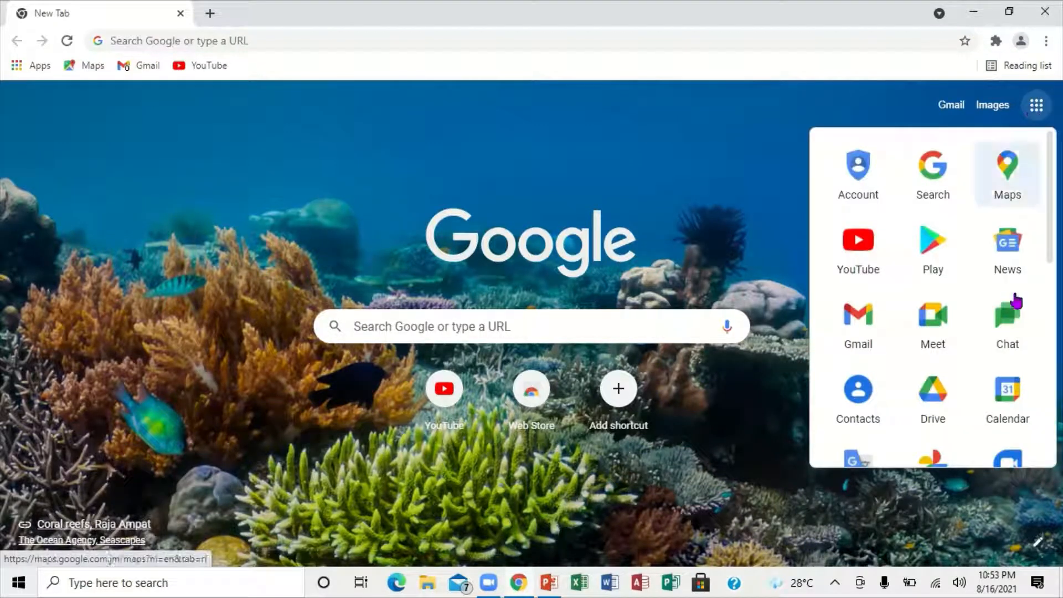
scroll(1047, 330, down, 5)
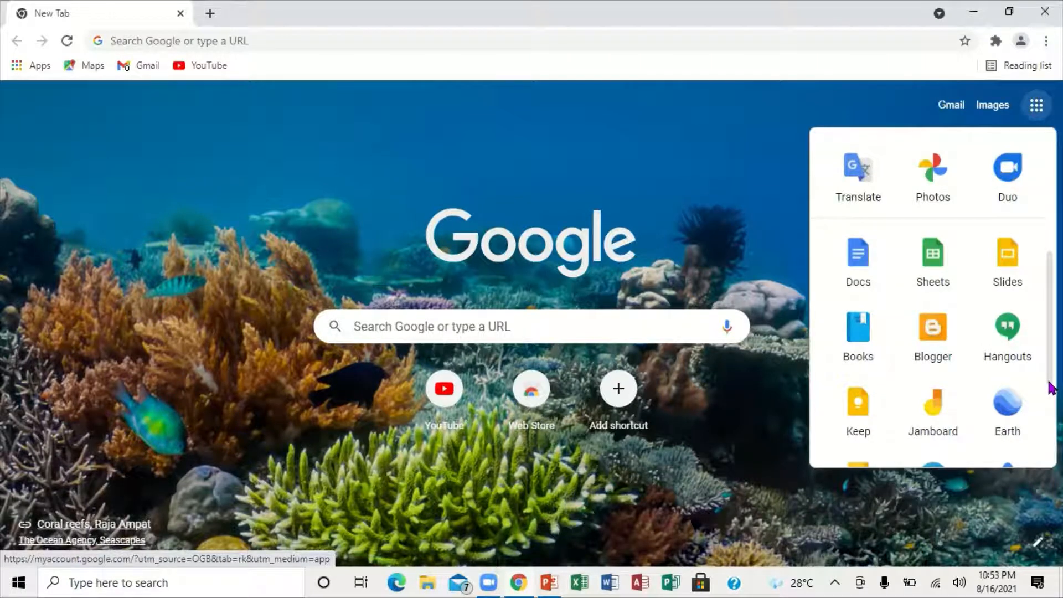
scroll(1055, 188, up, 5)
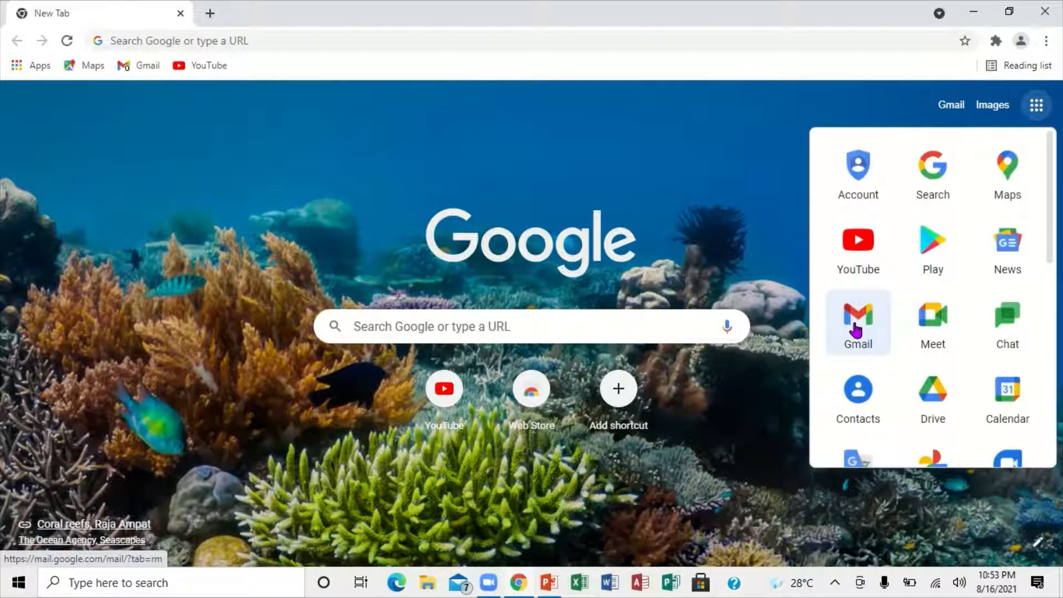
click(856, 329)
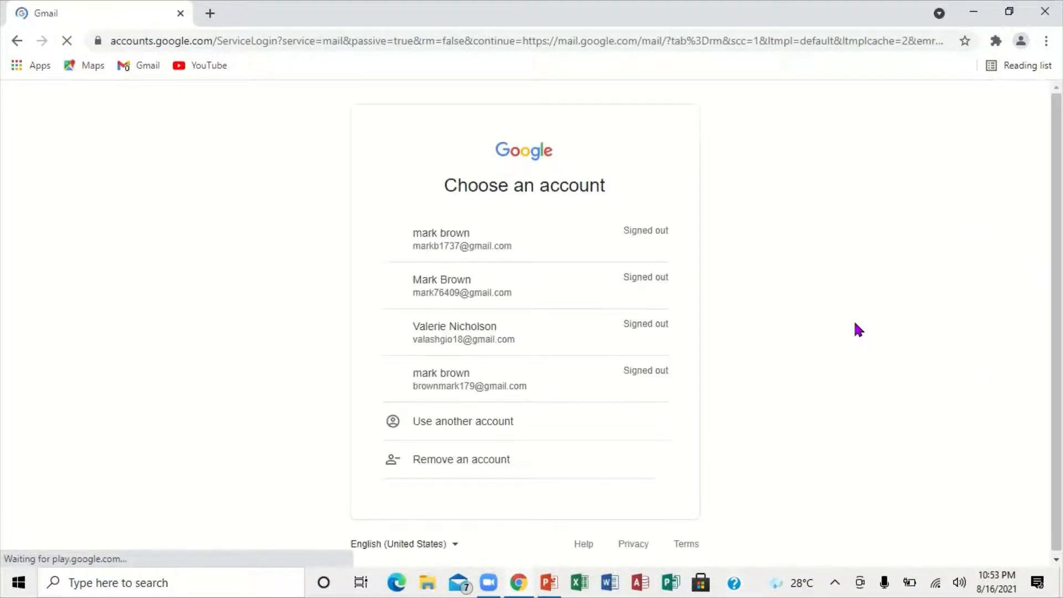
click(454, 287)
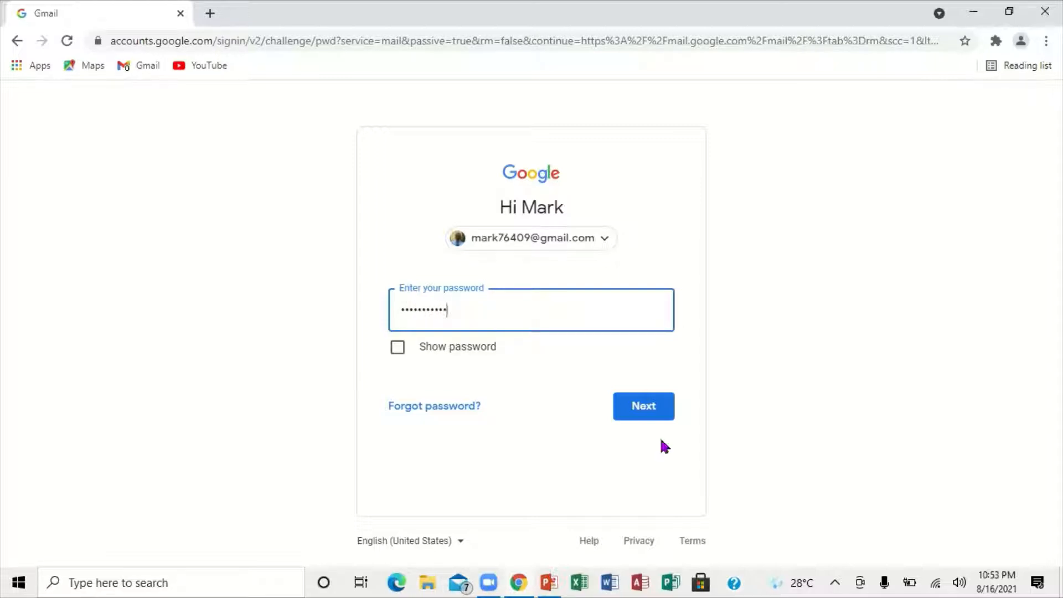
click(653, 405)
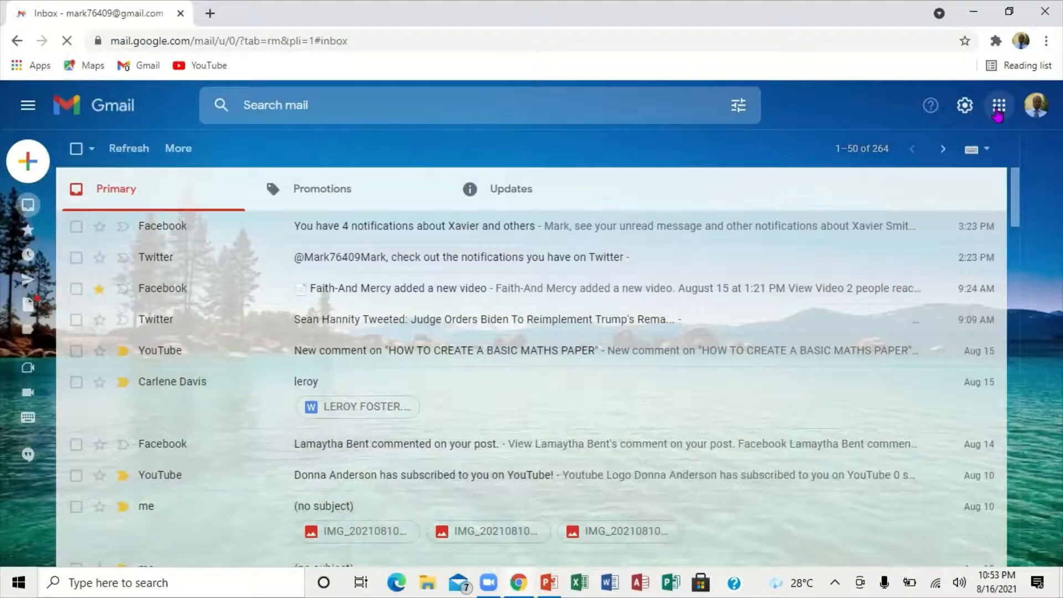
Step: Open Google Classroom from the Google apps in Gmail
click(998, 113)
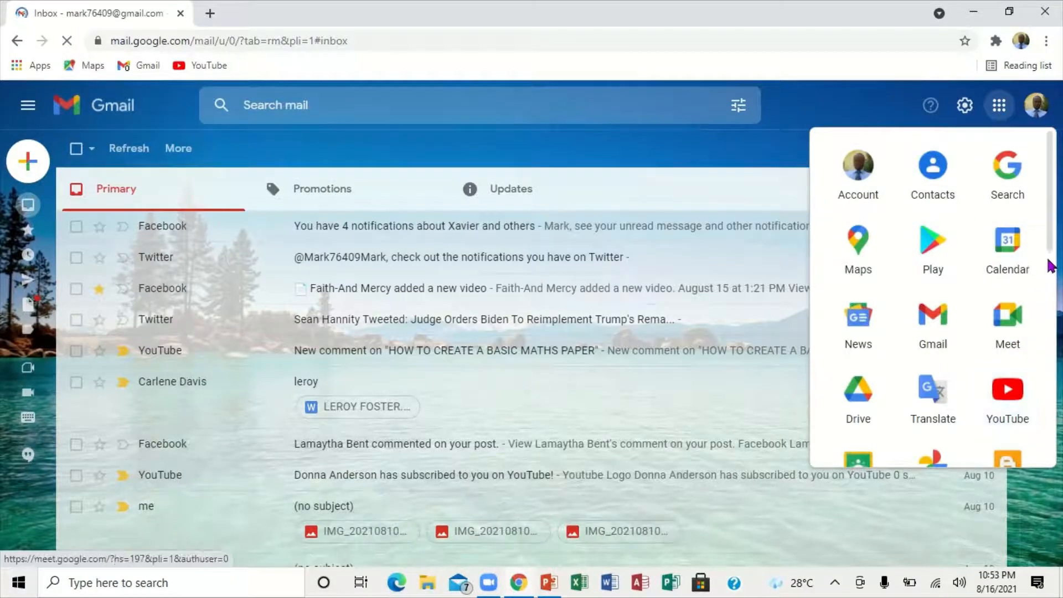
scroll(1050, 264, down, 5)
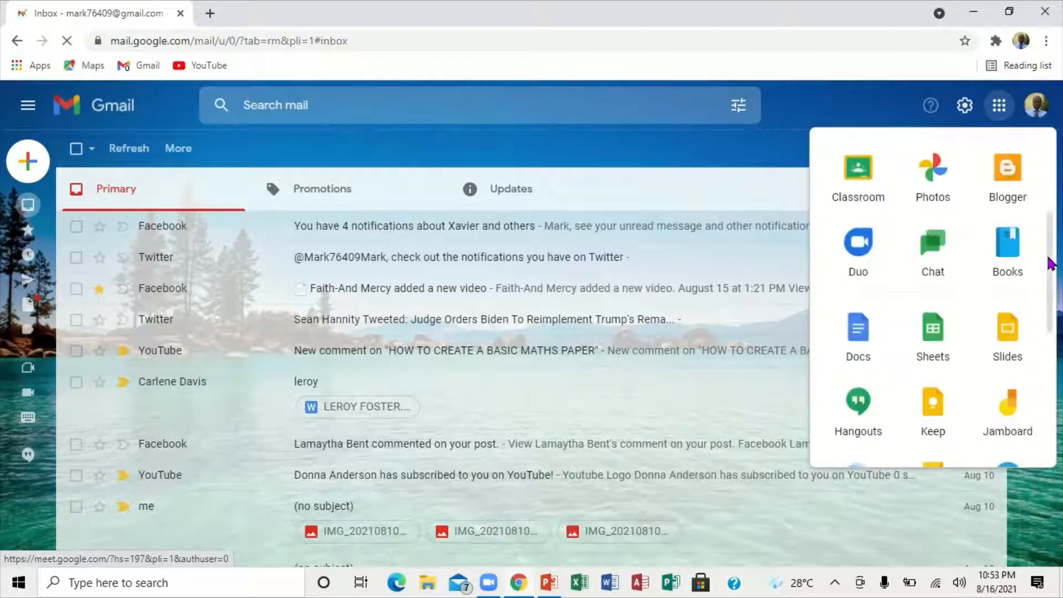
click(857, 185)
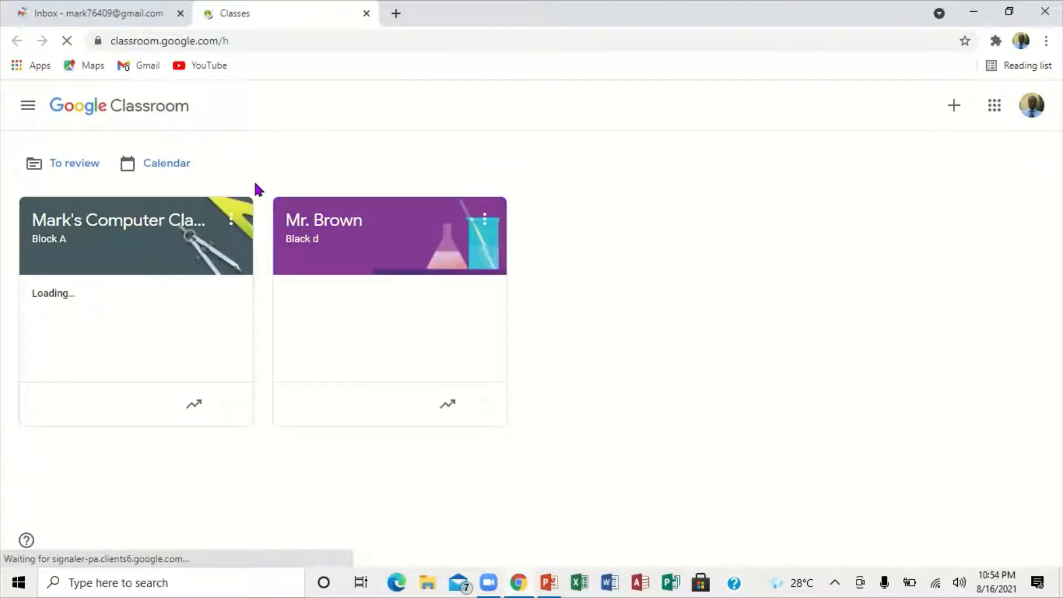
Step: Open the Block A computer class, display its class code enlarged, and close the display
click(113, 247)
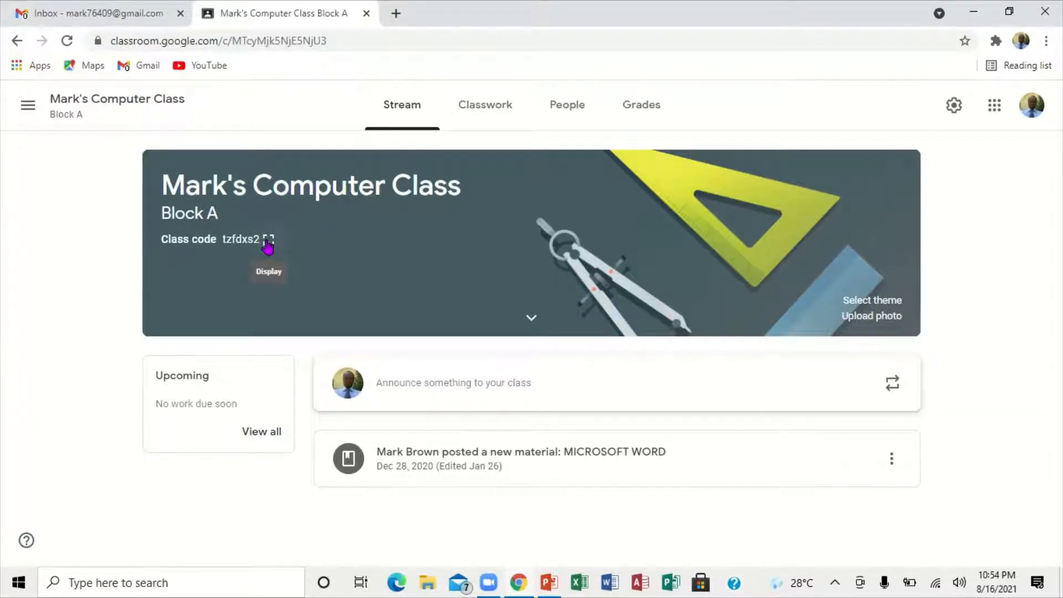
click(268, 244)
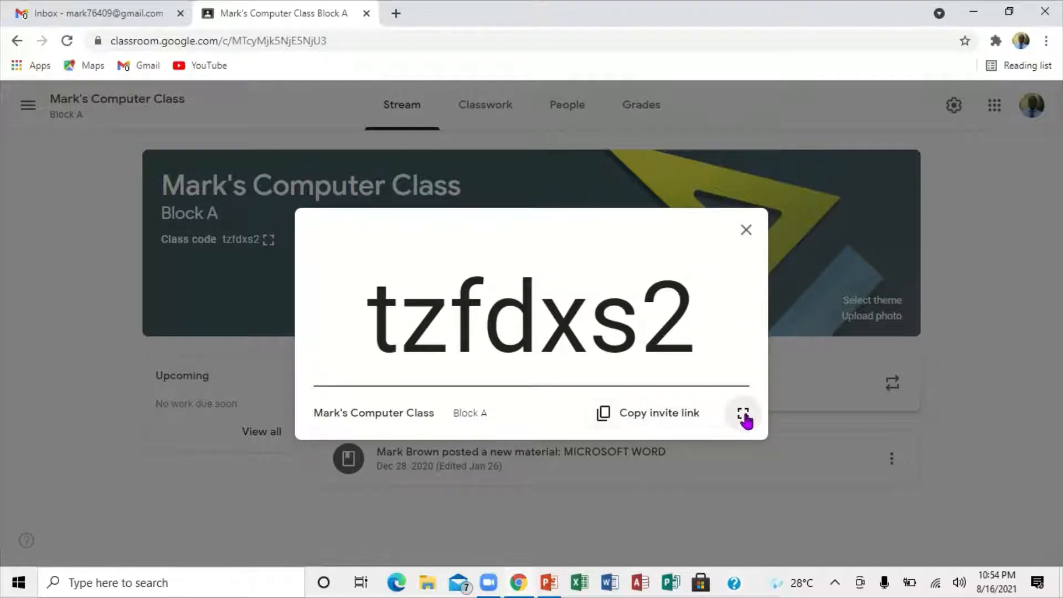
click(744, 231)
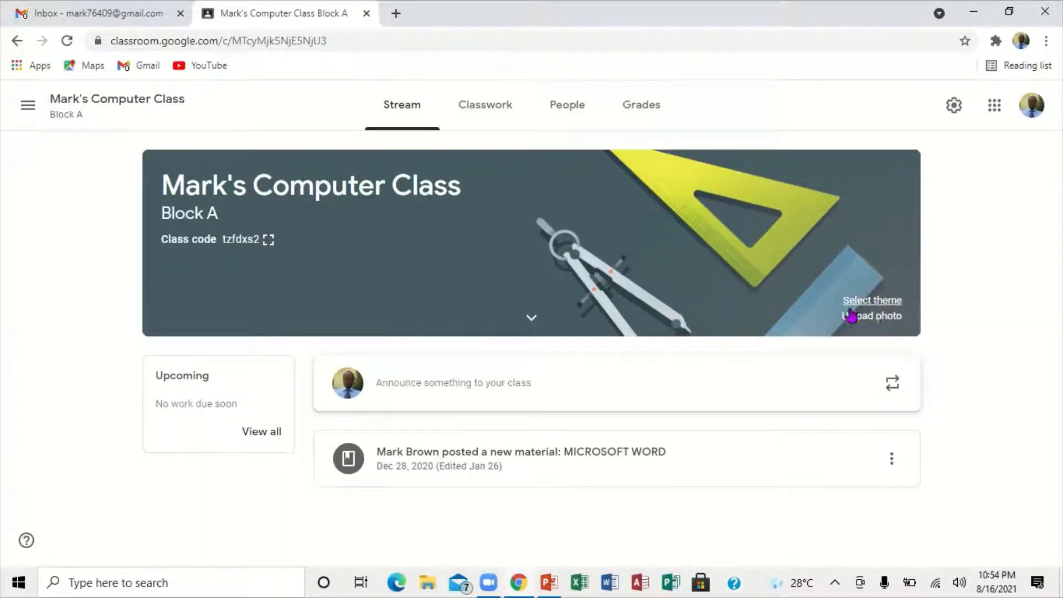
Step: Browse the class theme gallery's English & History, Math & Science, Arts, Sports and Other categories
click(883, 303)
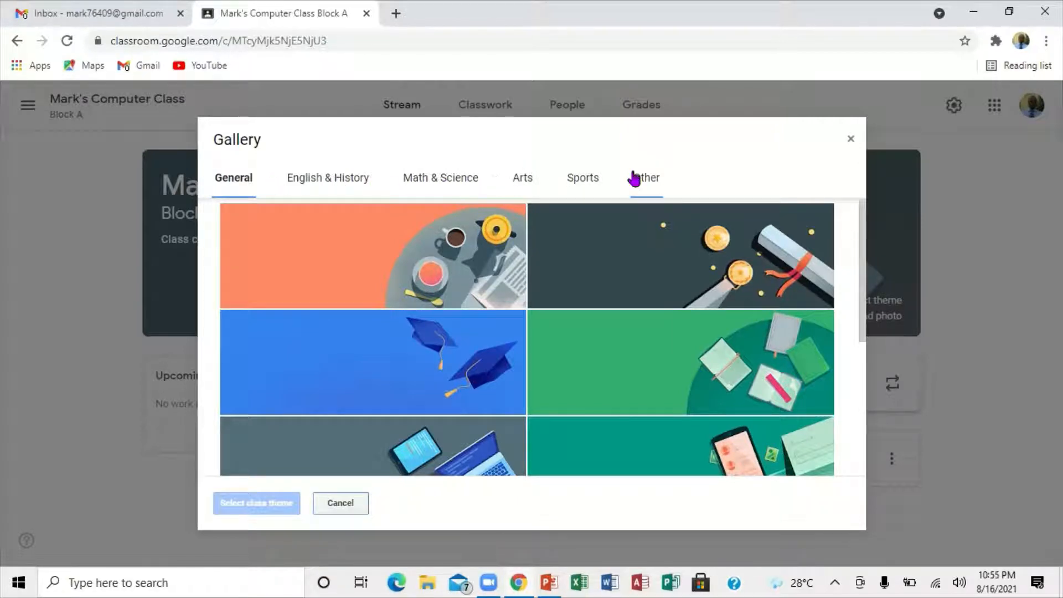
click(334, 181)
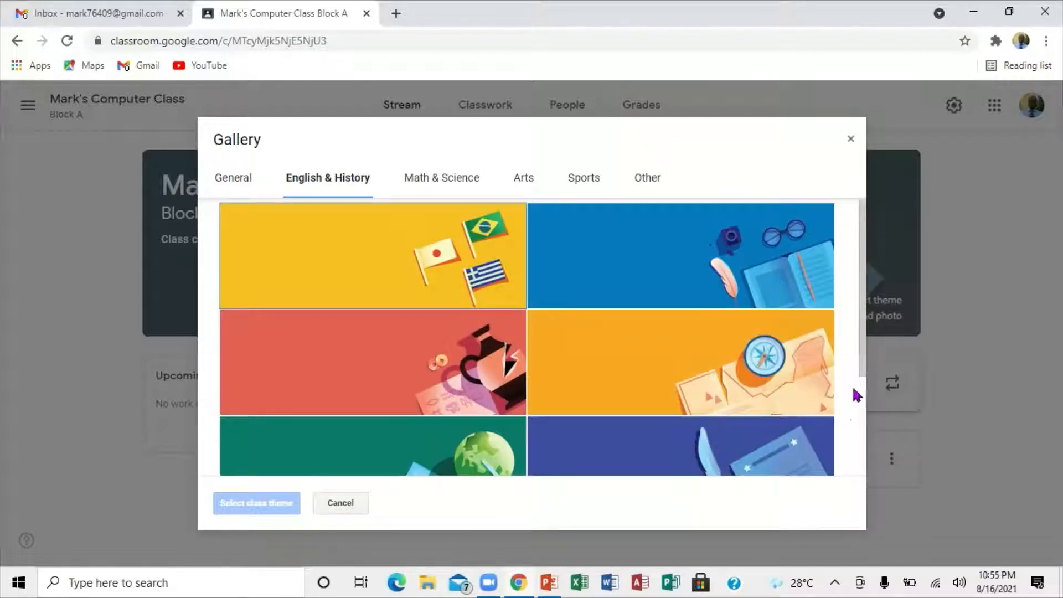
scroll(861, 402, down, 3)
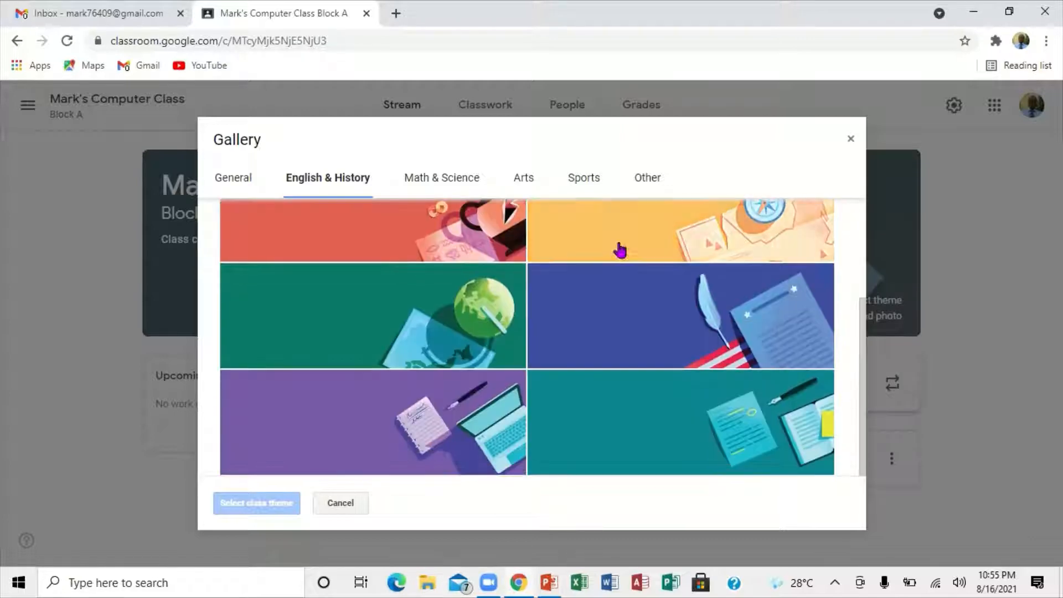
click(431, 181)
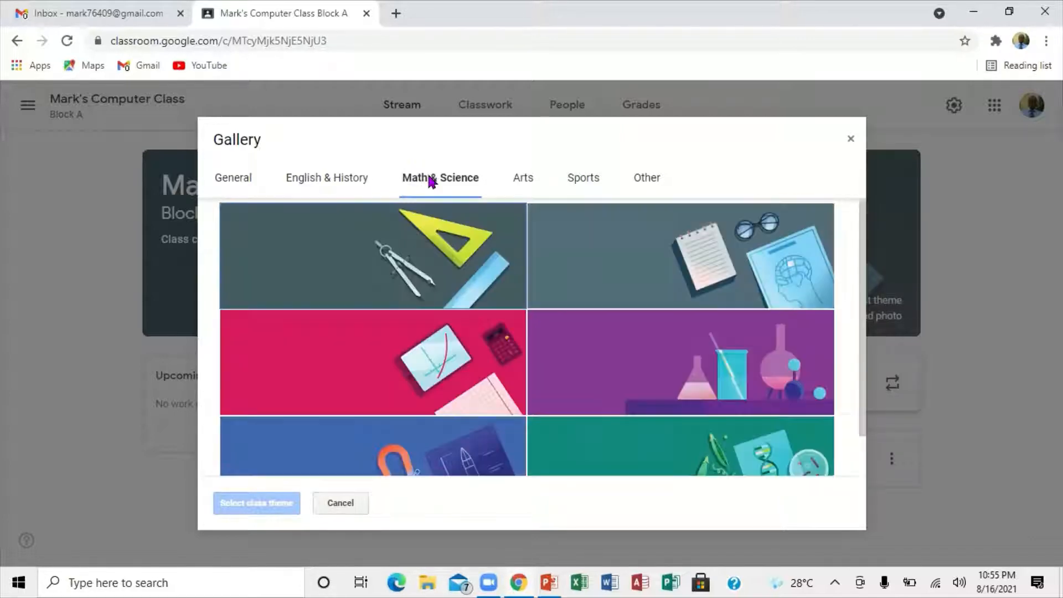
click(525, 182)
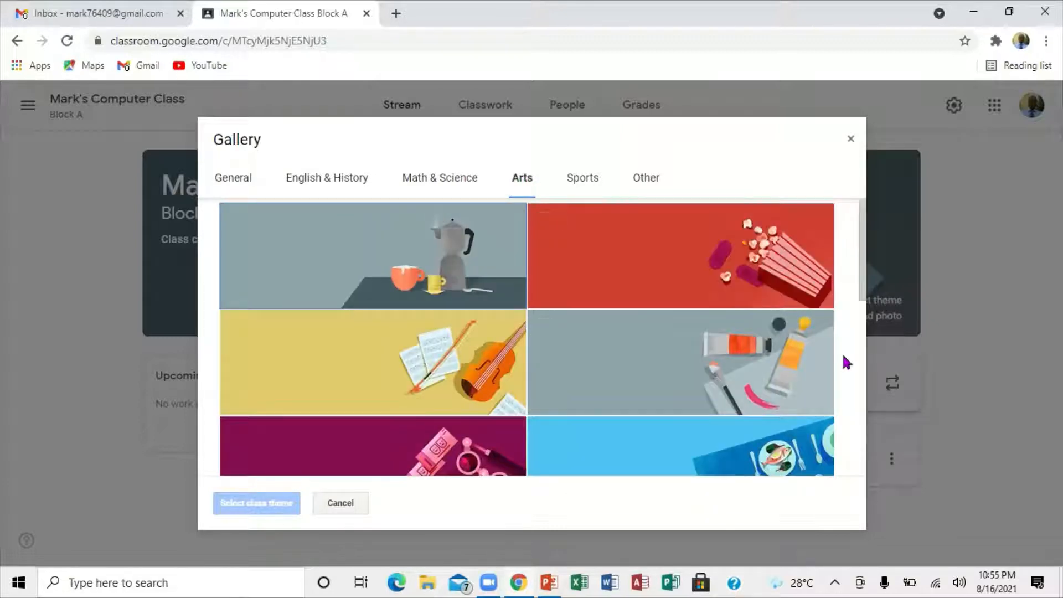
click(861, 372)
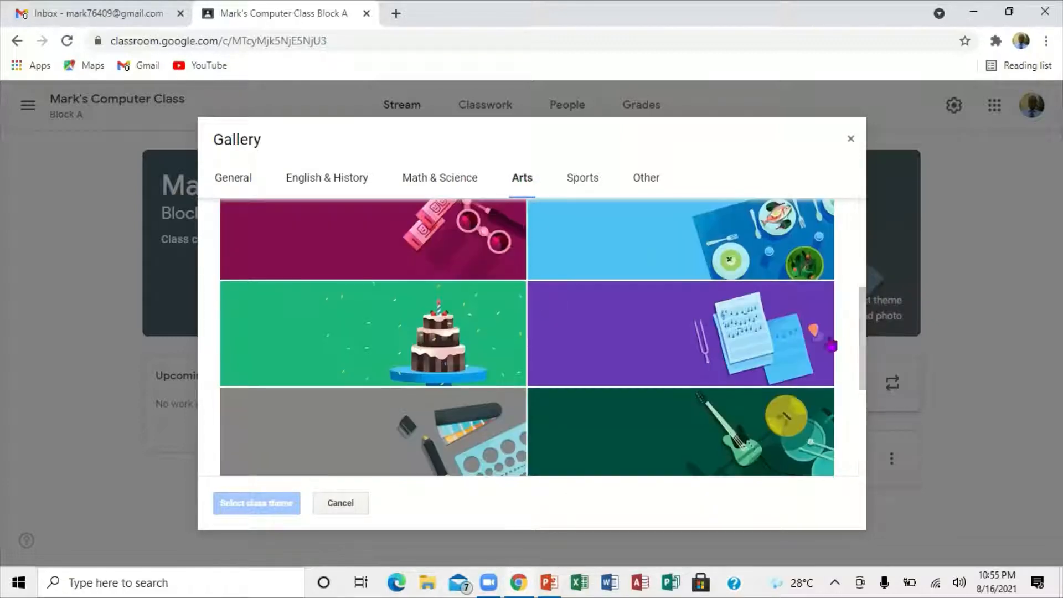
click(582, 180)
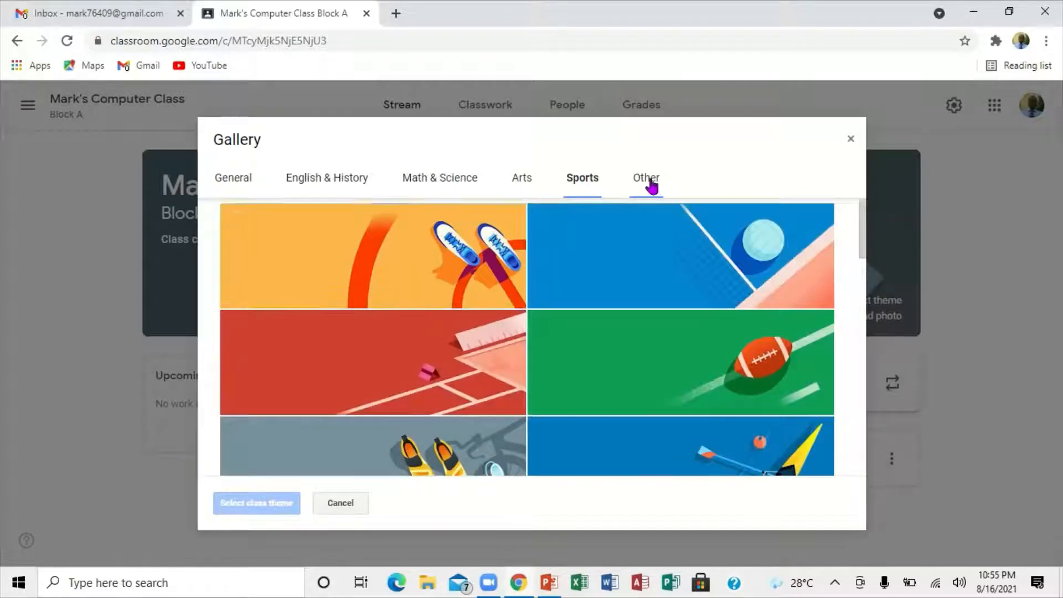
click(652, 185)
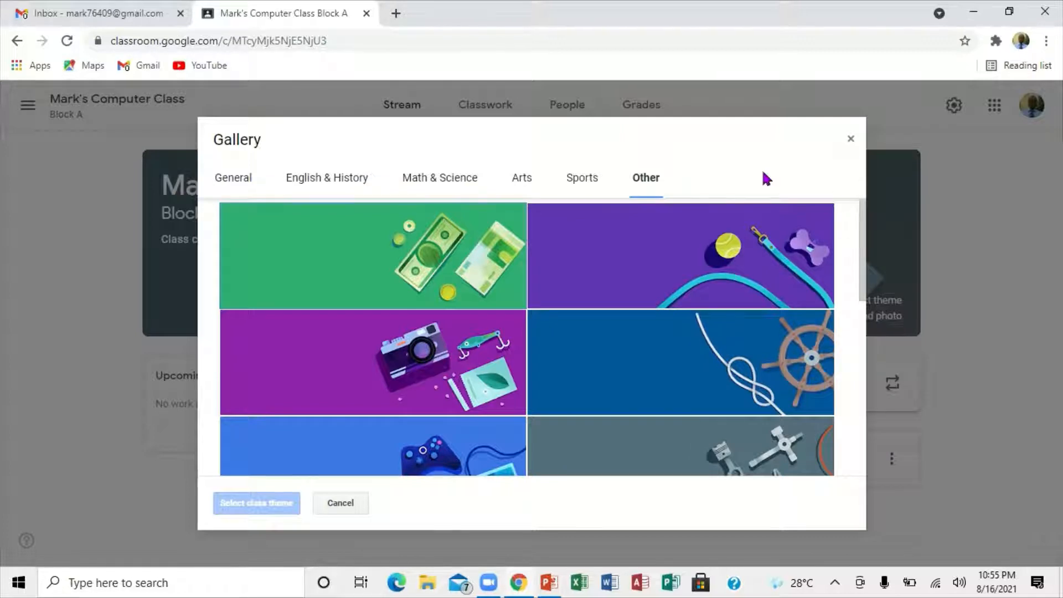
Step: Apply the Math & Science theme with the compass, set square and ruler as the class theme
click(327, 185)
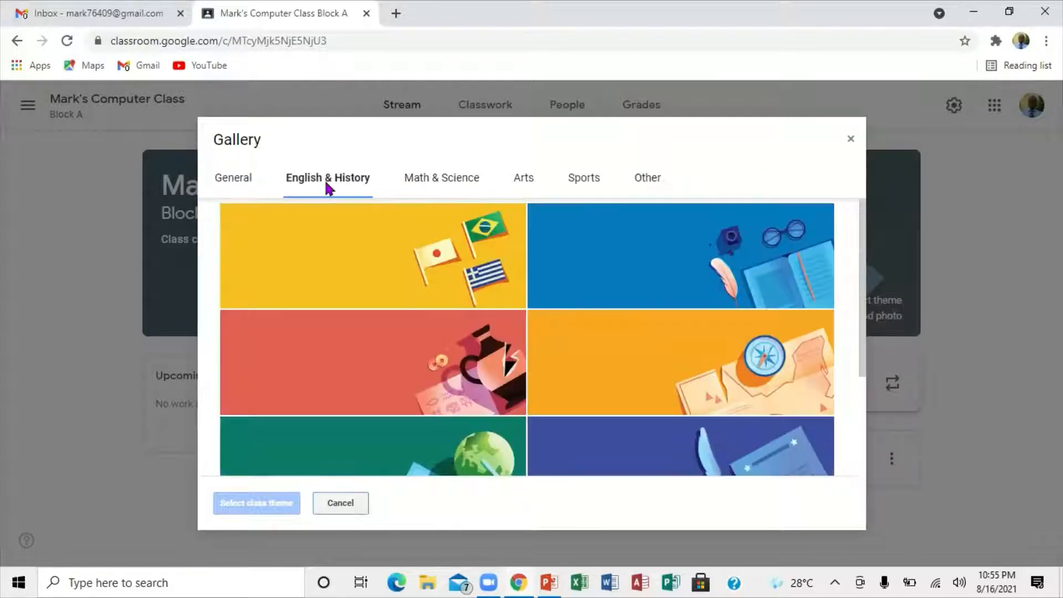
click(419, 180)
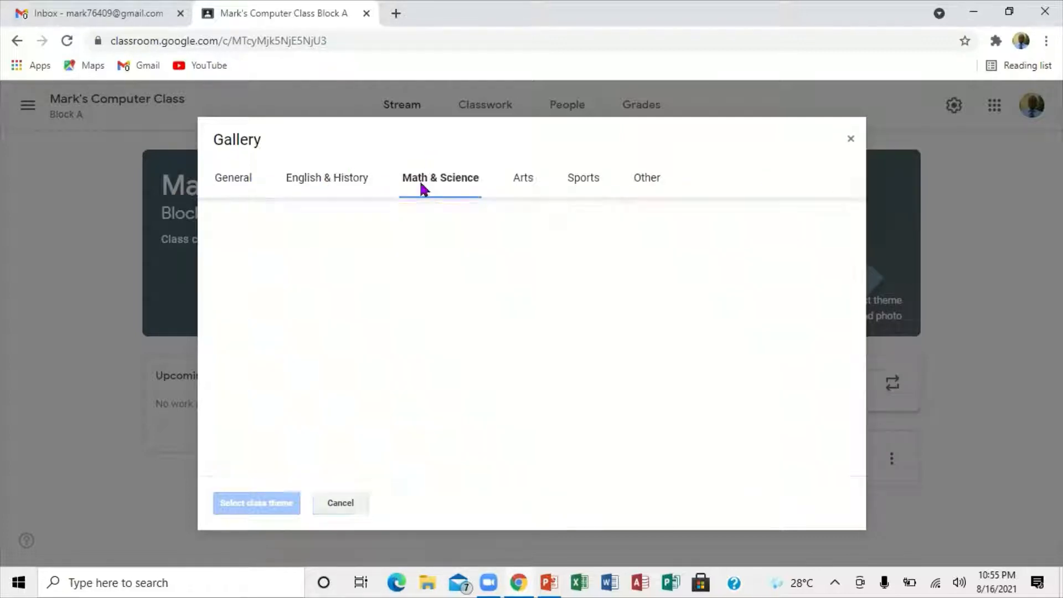
click(418, 255)
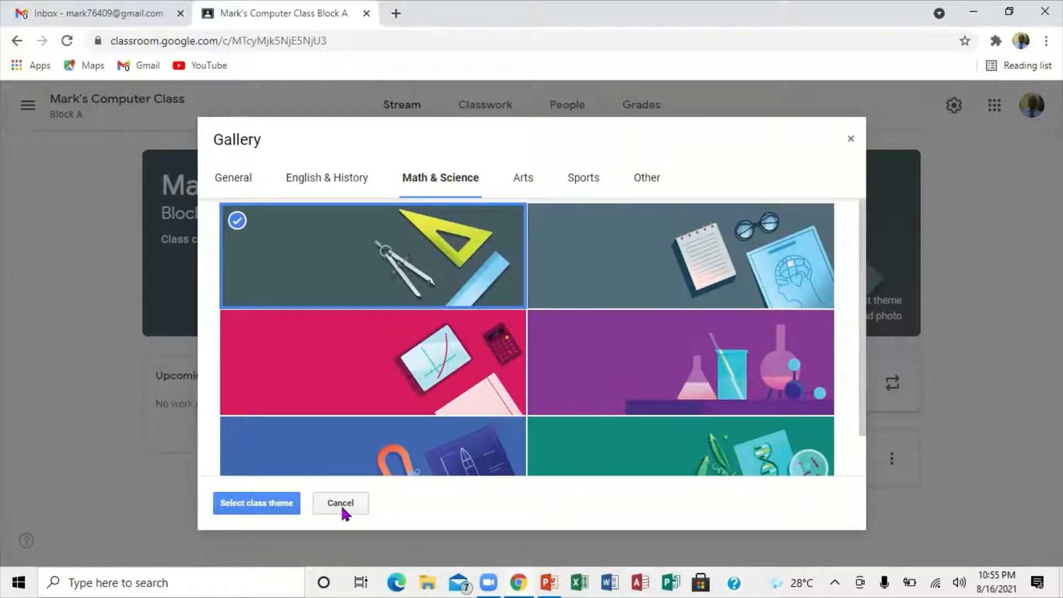
click(268, 515)
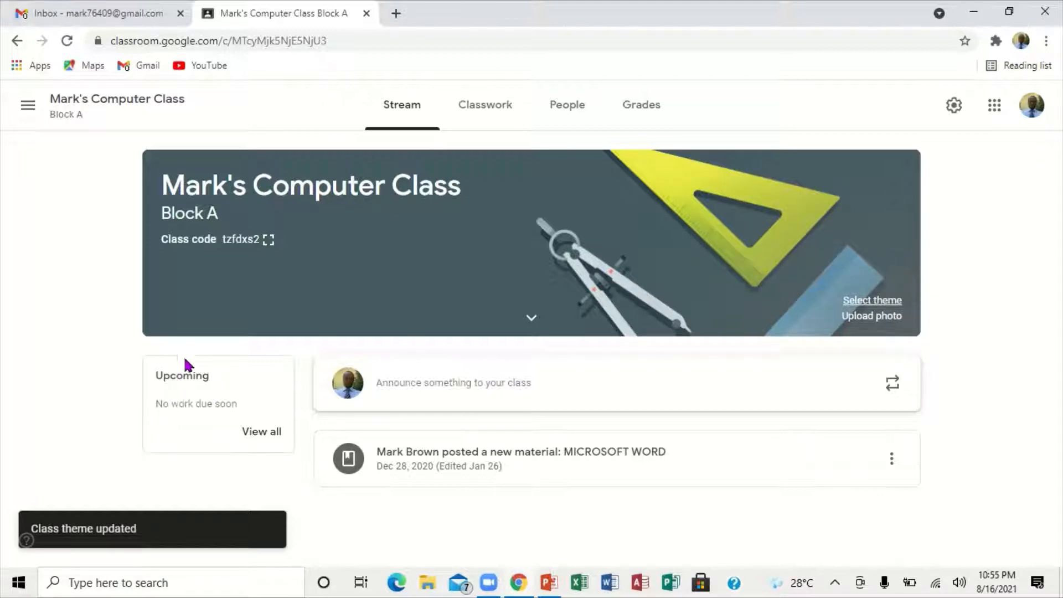
Step: Check the class's To review and Reviewed work lists, and return to the class stream
click(262, 433)
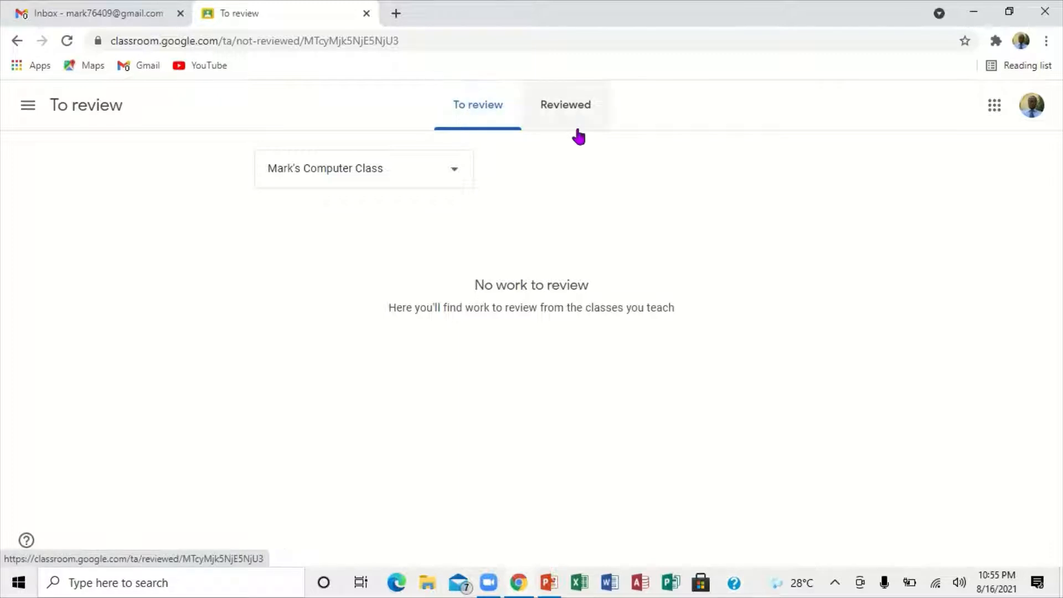
click(574, 110)
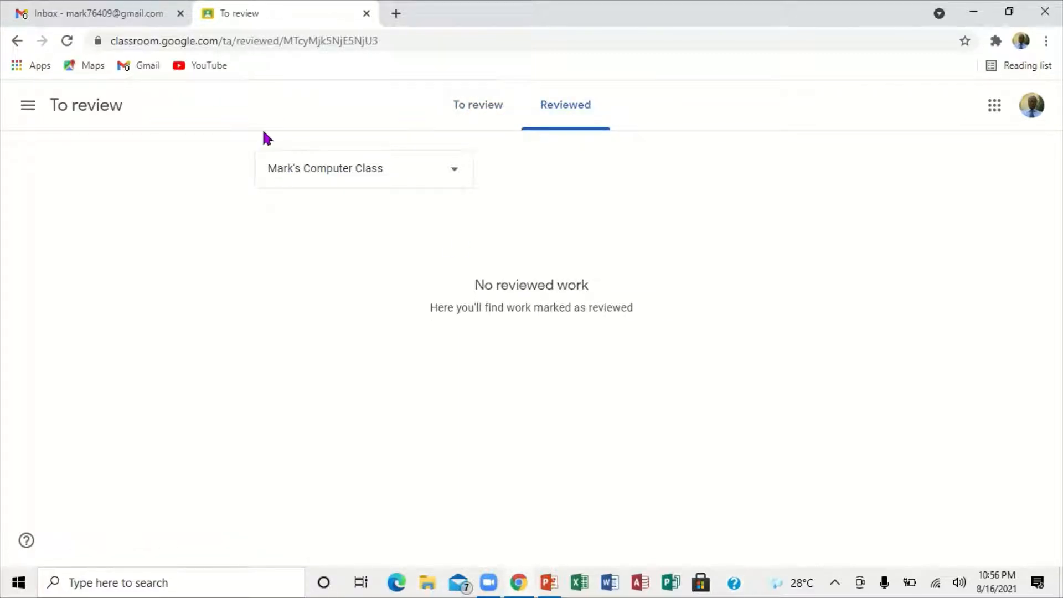
click(17, 41)
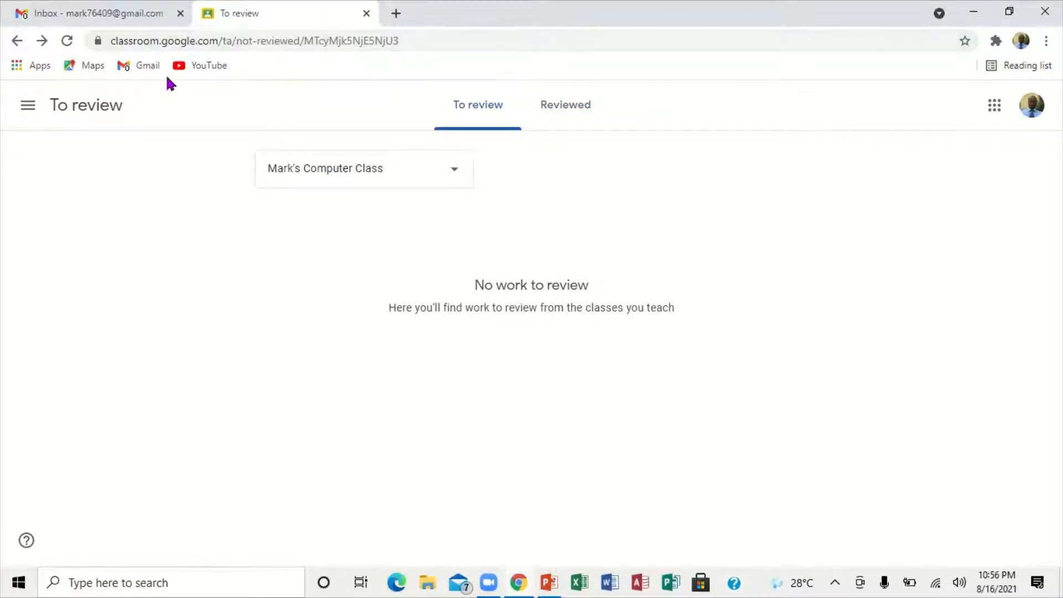
click(16, 42)
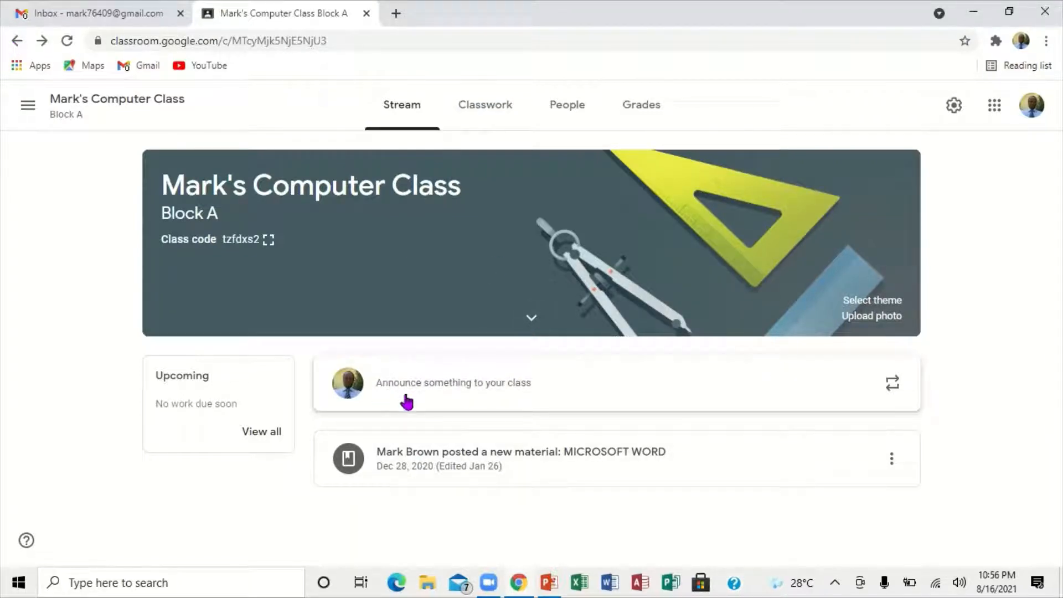
Step: Start a class announcement and check its student recipient options, keeping All students selected
click(472, 388)
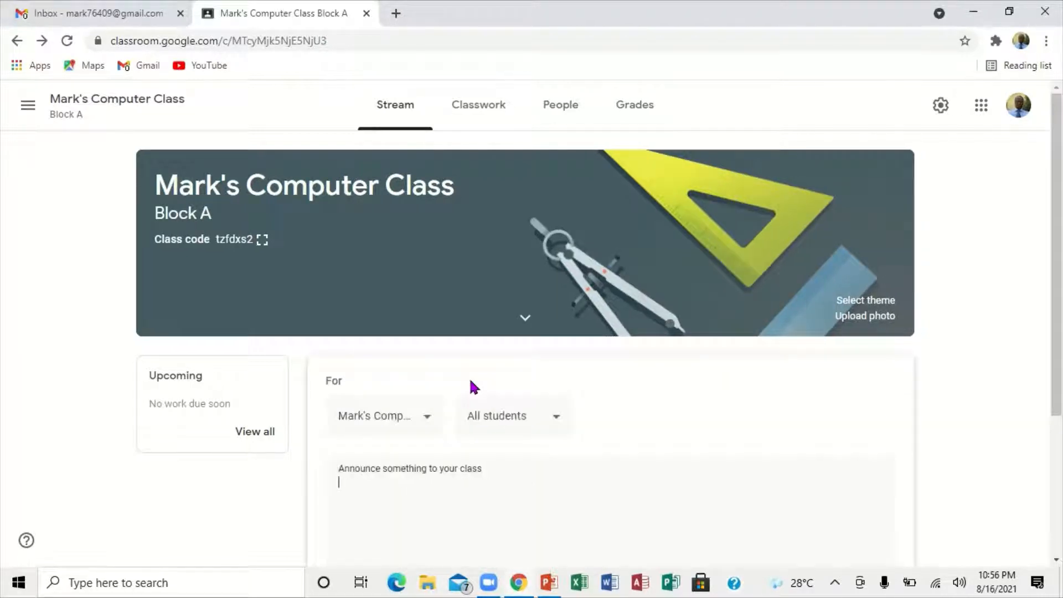
click(1056, 564)
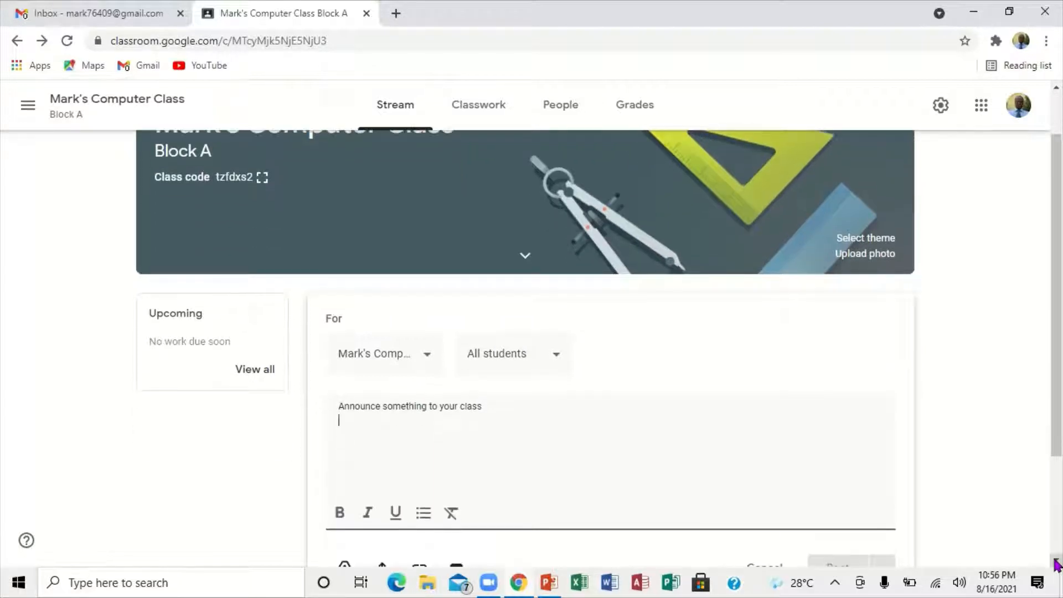
click(1056, 563)
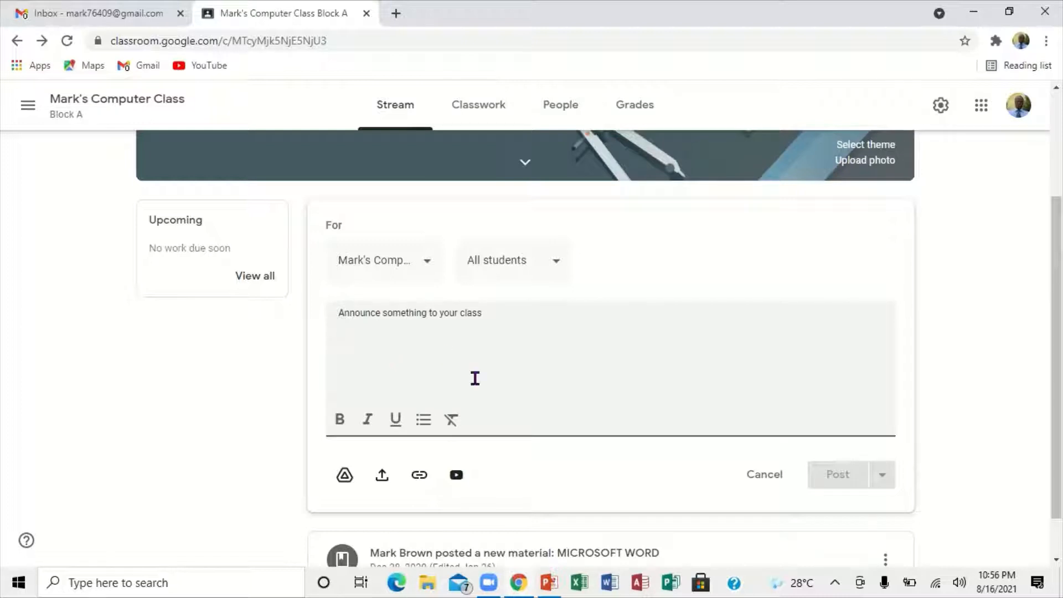
click(556, 263)
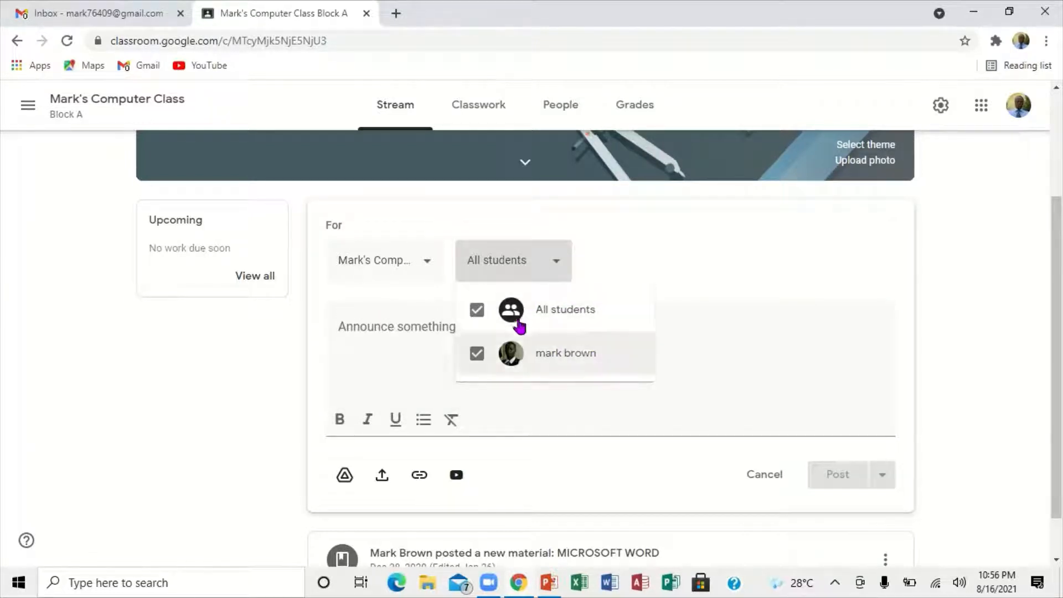
click(556, 265)
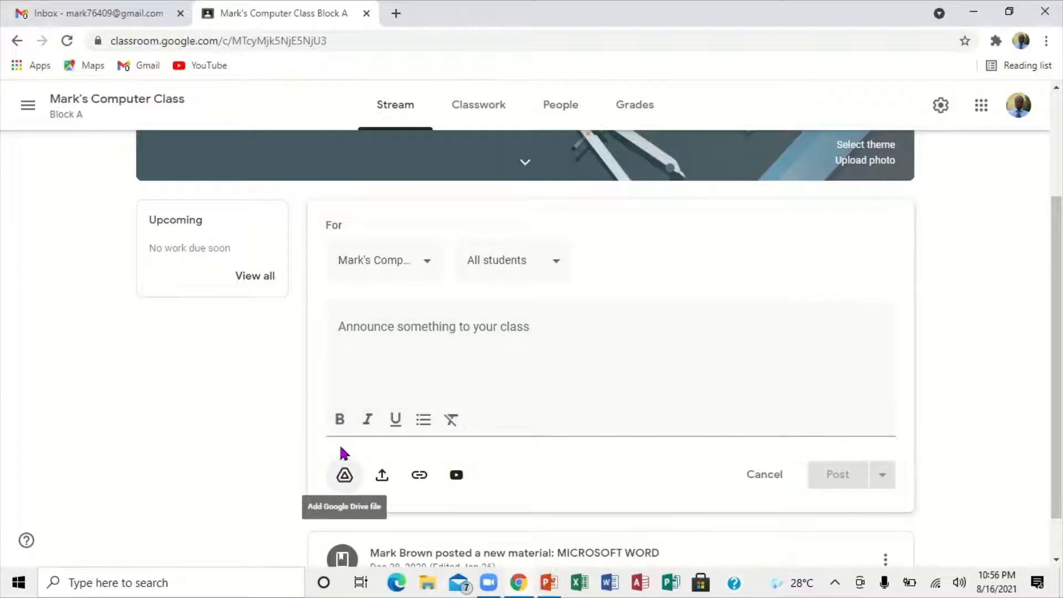
Step: Check the announcement's options for attaching a Google Drive file and uploading a file, attaching nothing
click(348, 485)
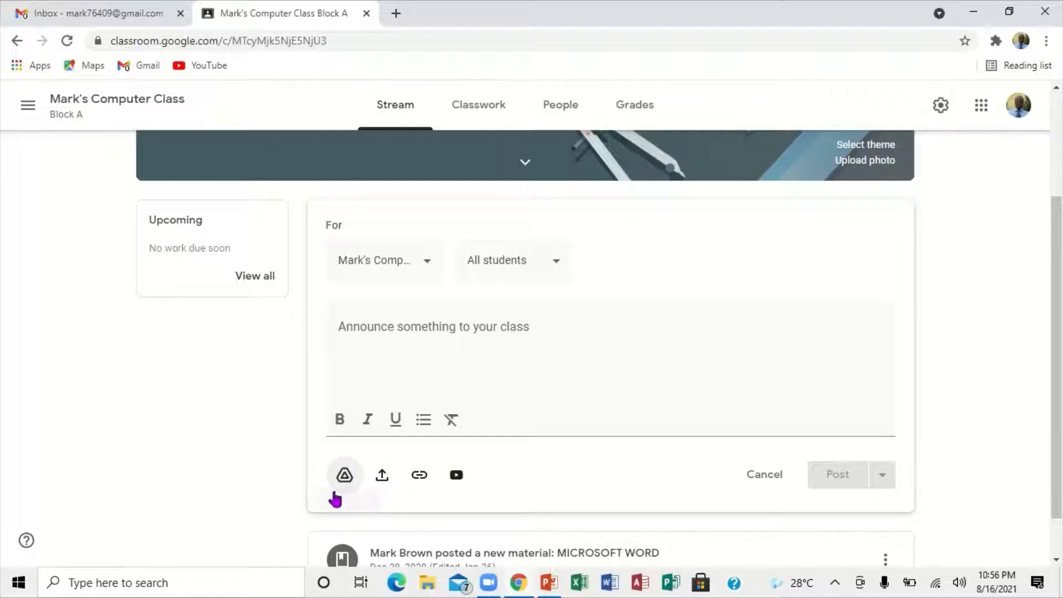
click(341, 475)
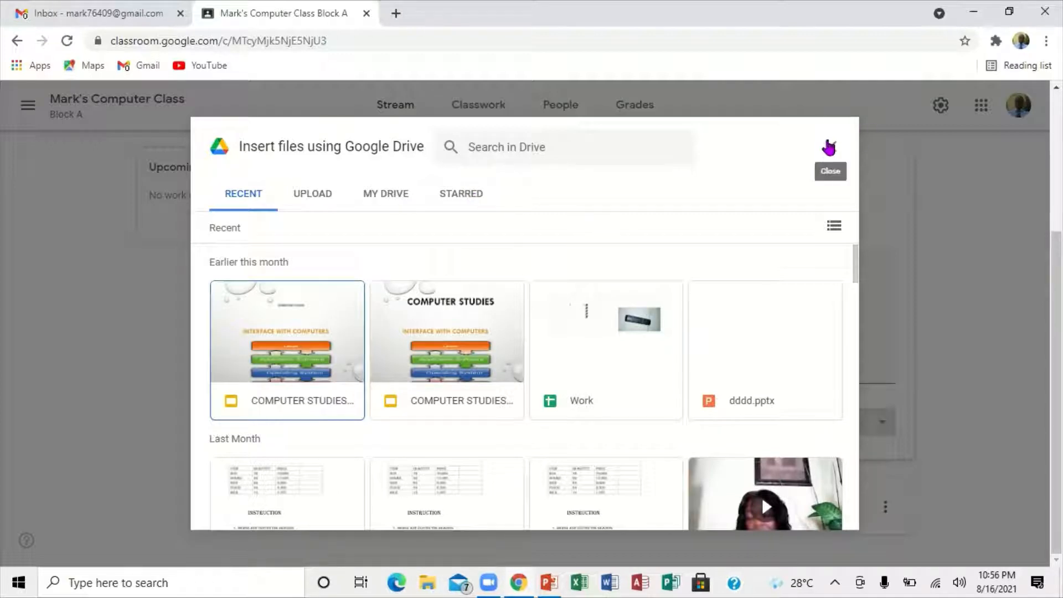
click(832, 149)
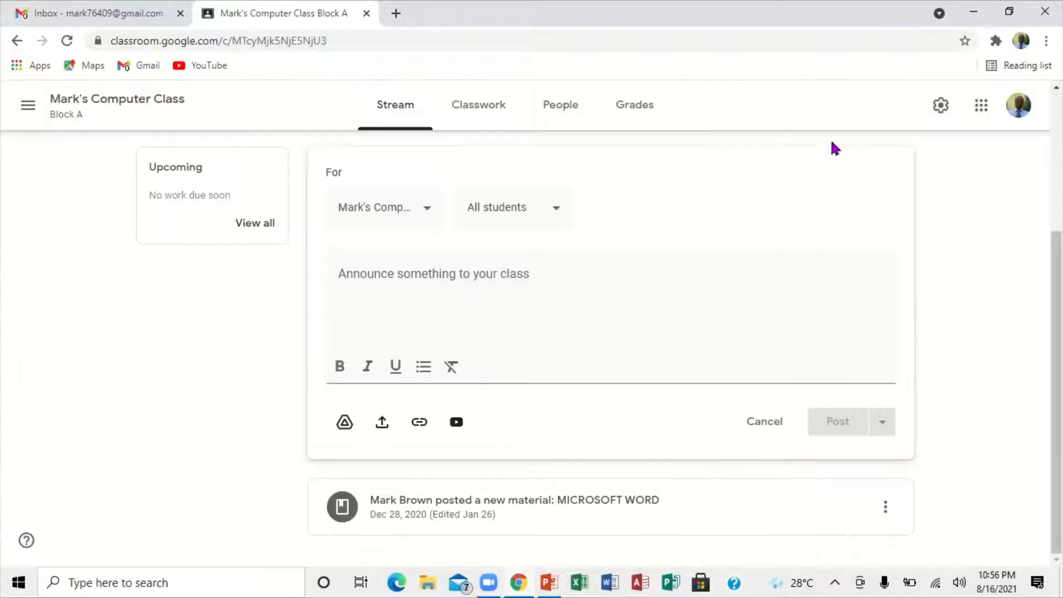
click(382, 424)
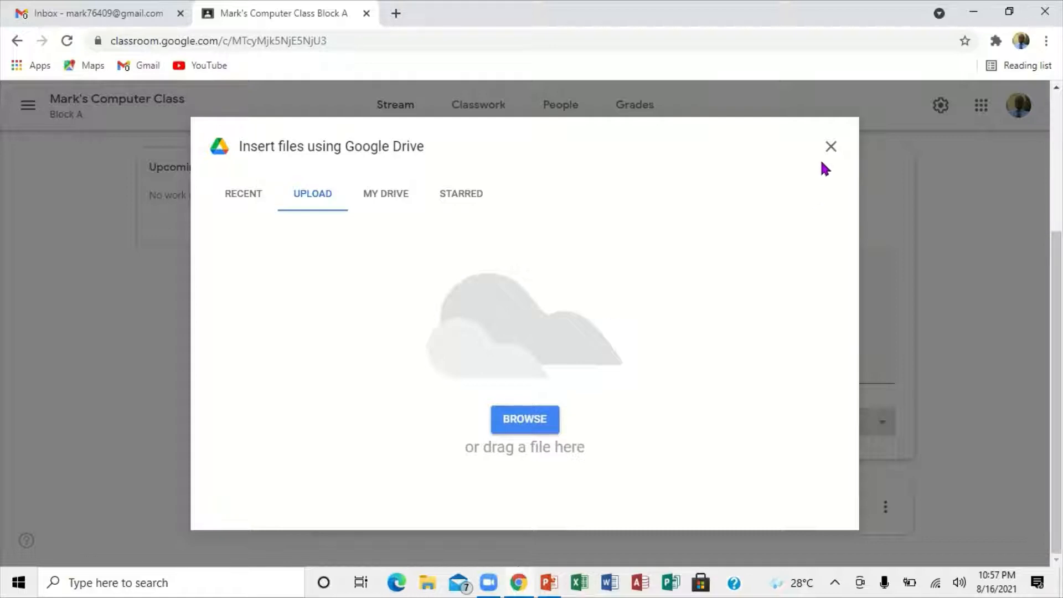
click(831, 148)
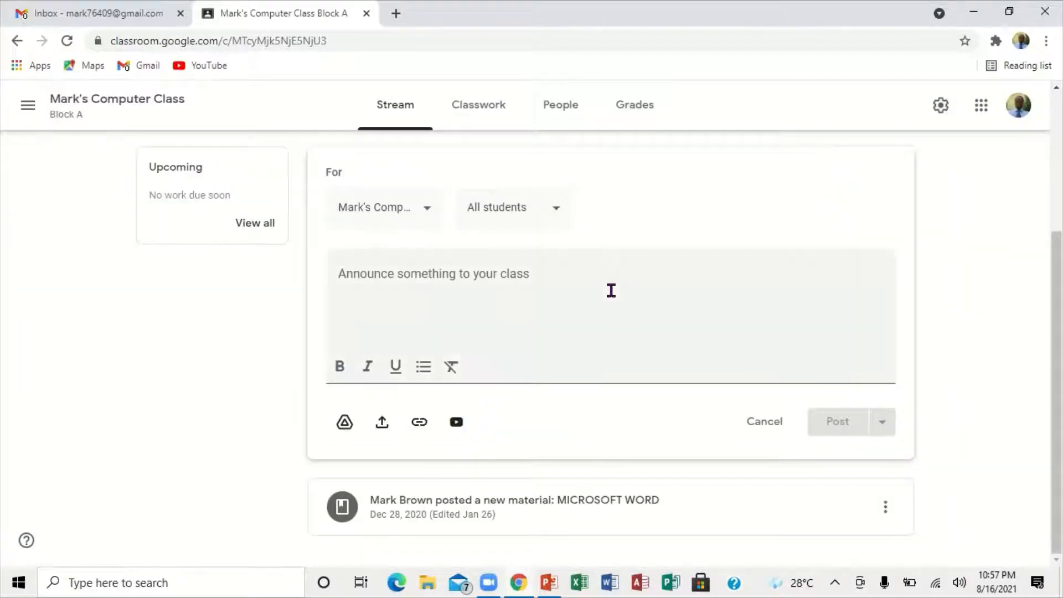
Step: Check the announcement's options for adding a link and a YouTube video, adding neither
click(418, 423)
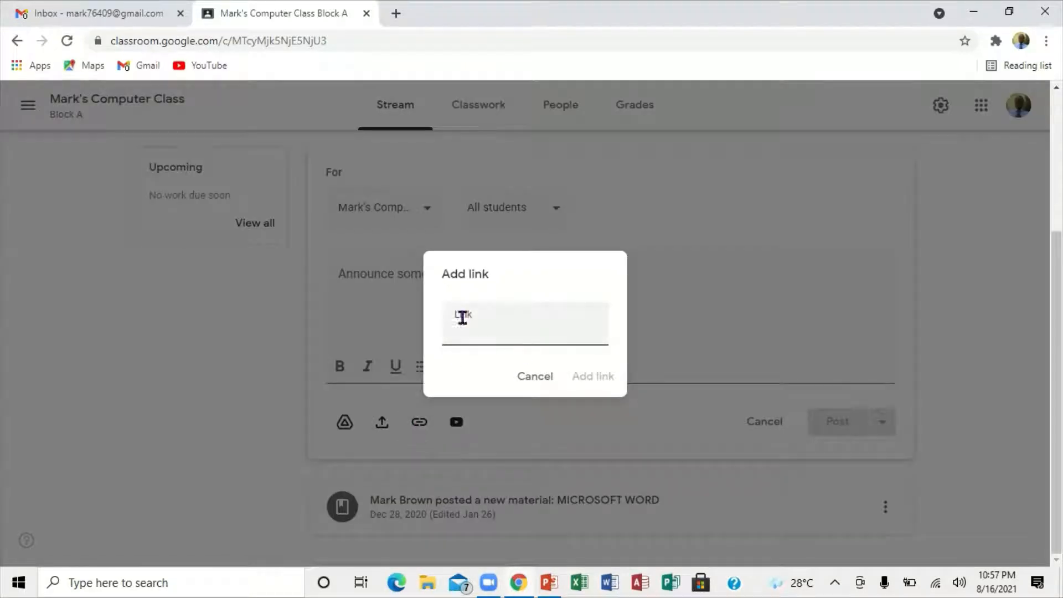
click(535, 377)
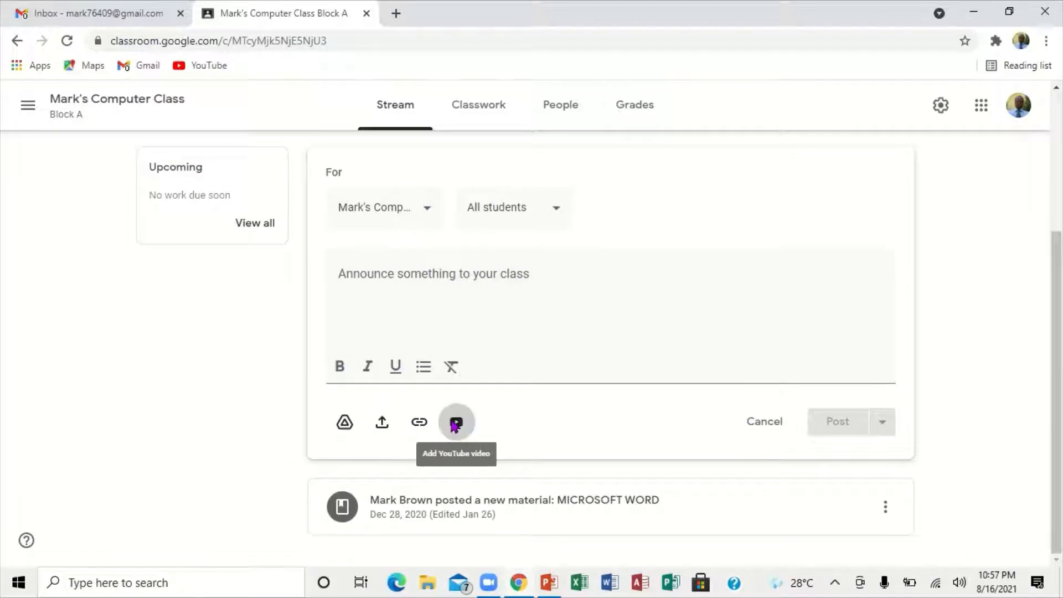
click(455, 423)
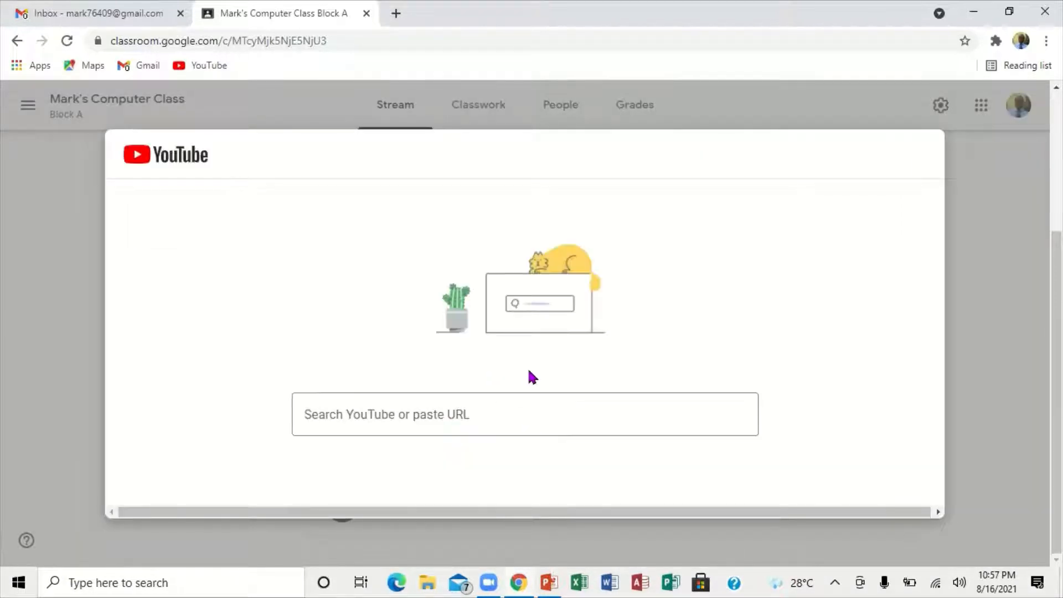
click(573, 430)
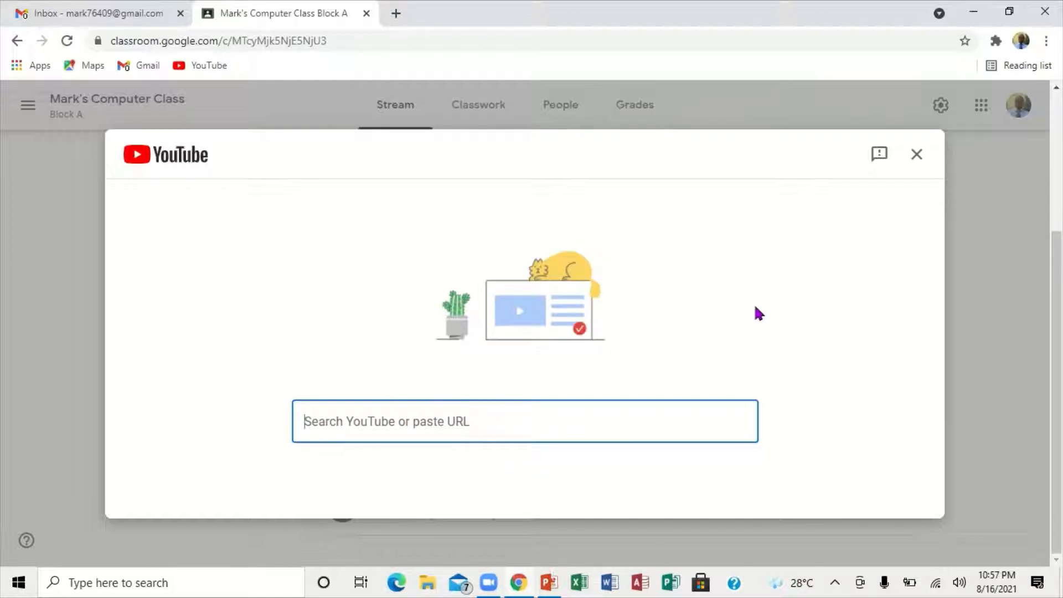
click(917, 157)
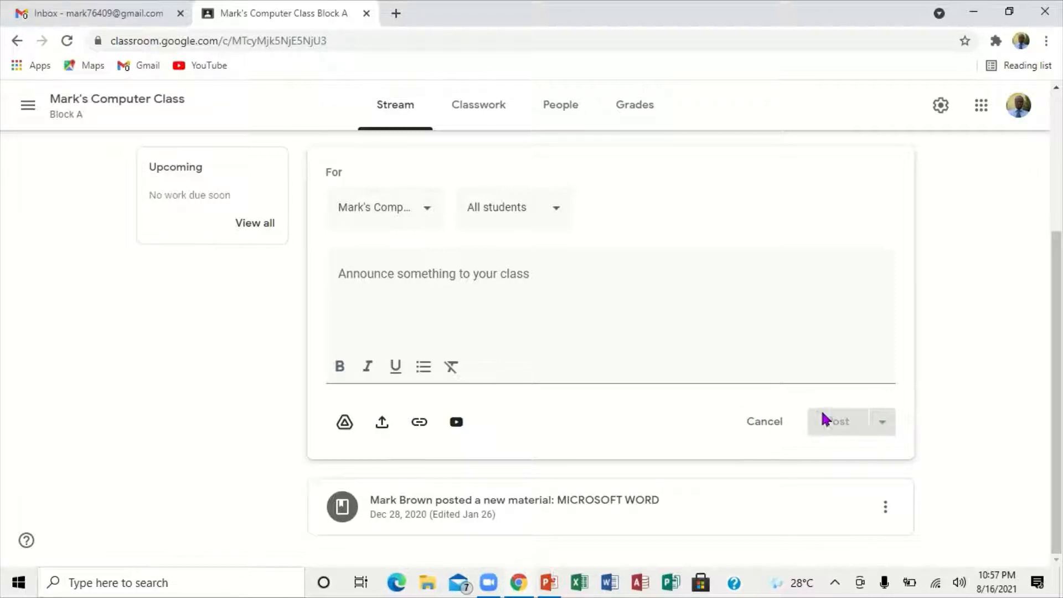
Step: Enter "d" as the announcement text to check the posting options, and view the options of the MICROSOFT WORD material post
click(365, 293)
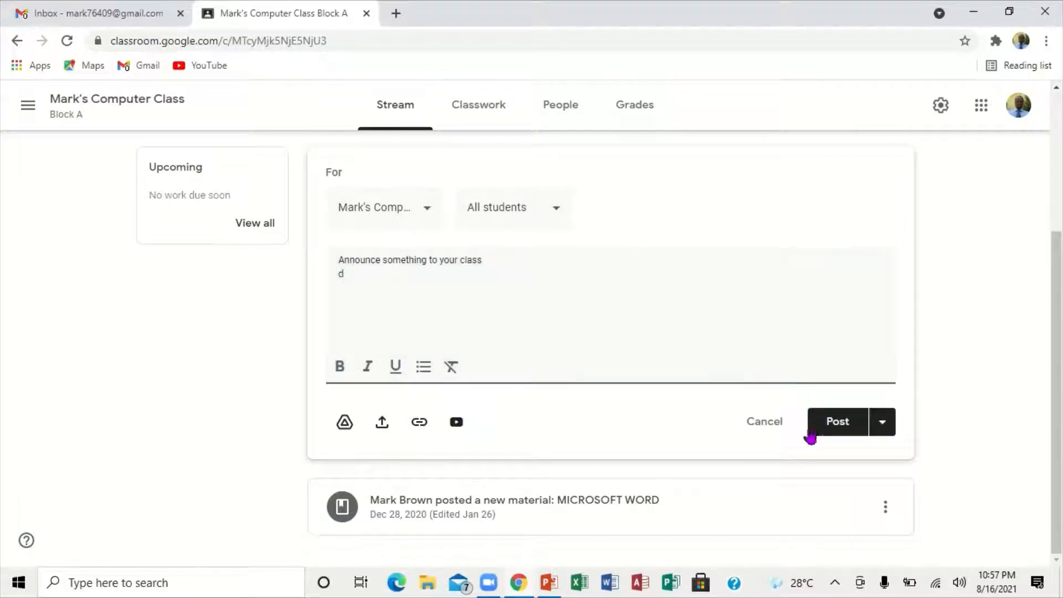
click(883, 426)
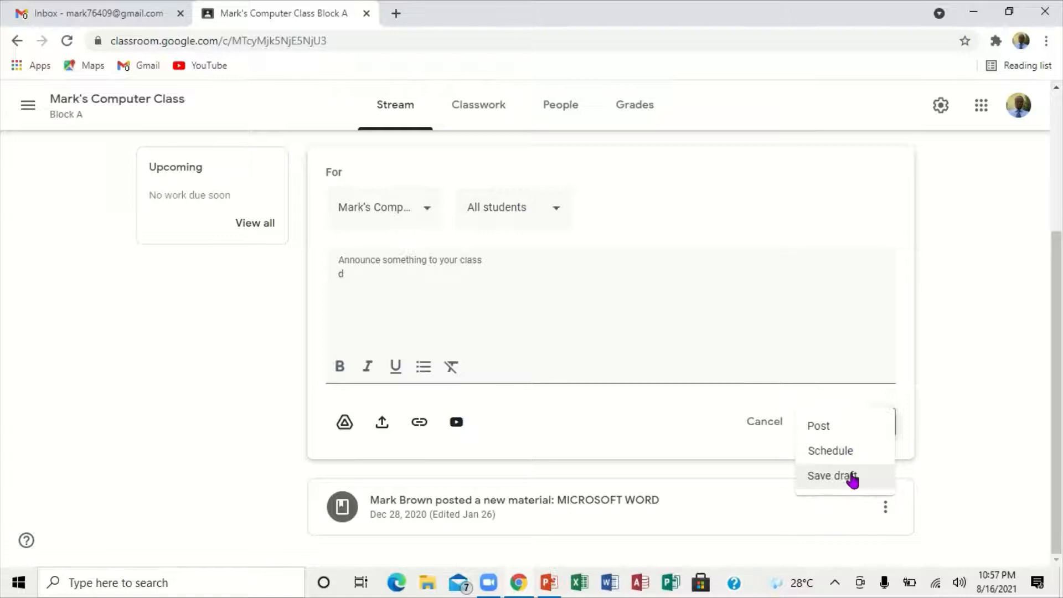
click(362, 278)
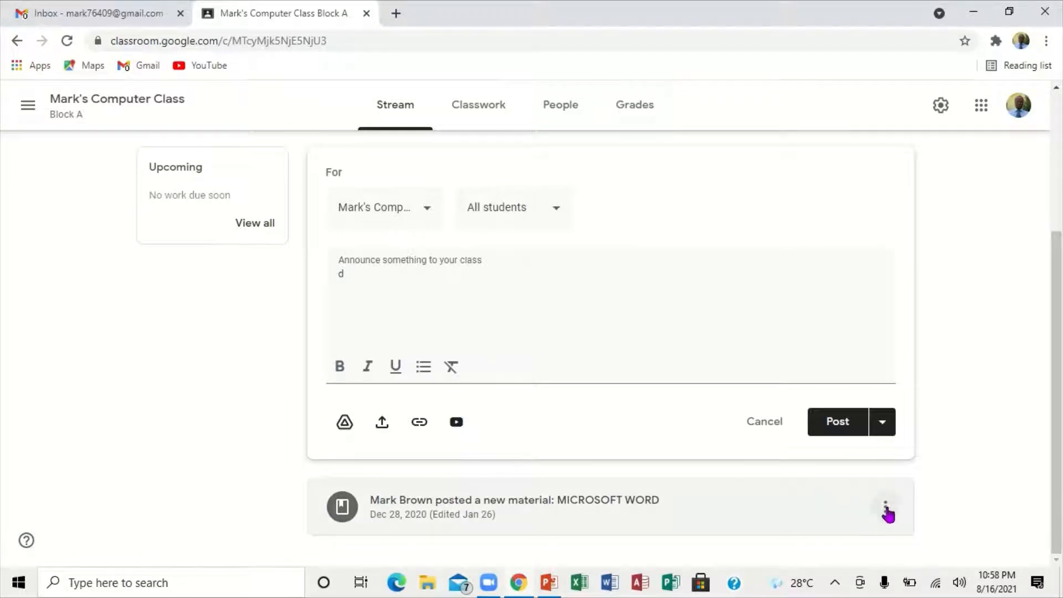
click(884, 508)
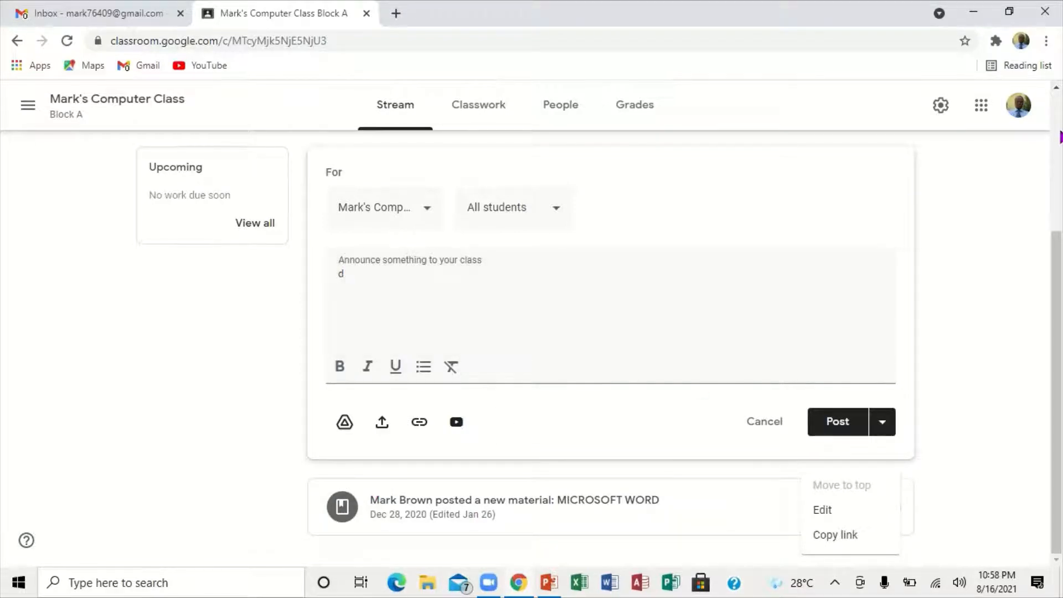
Step: Go to the class's Classwork page, discarding the unsaved announcement
scroll(856, 188, up, 4)
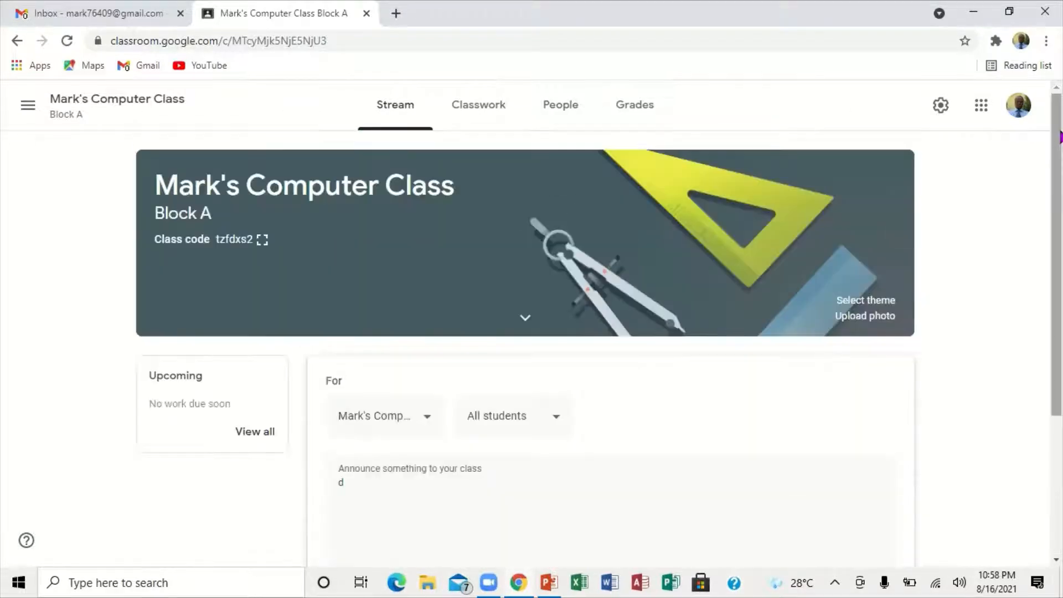
click(490, 109)
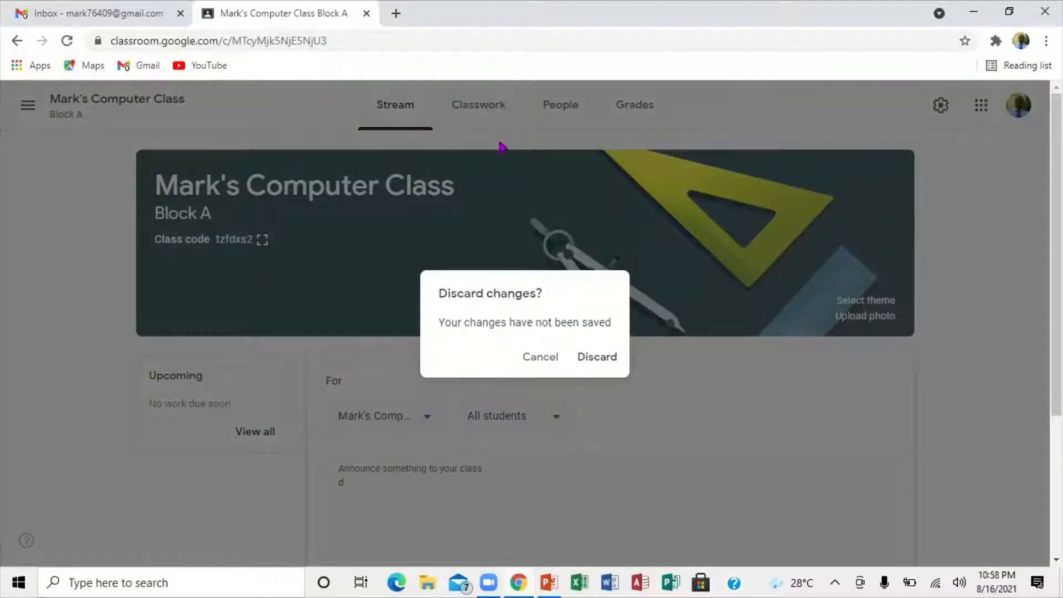
click(581, 360)
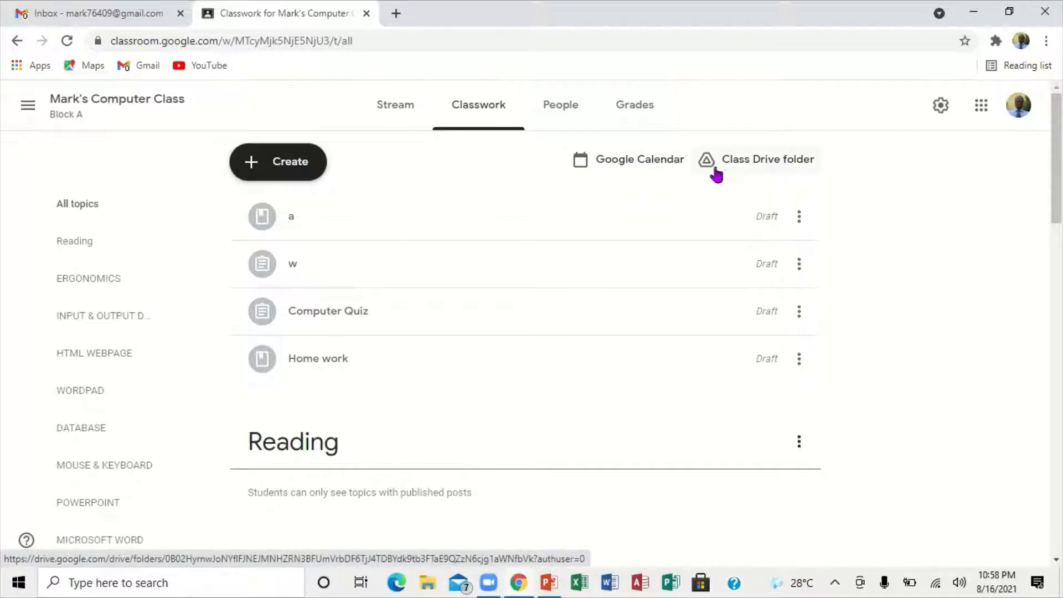
Step: Open the class's Google Calendar and examine the full details and repeat options for a new 3:00pm to 4:00pm event on August 16, discarding it
click(611, 162)
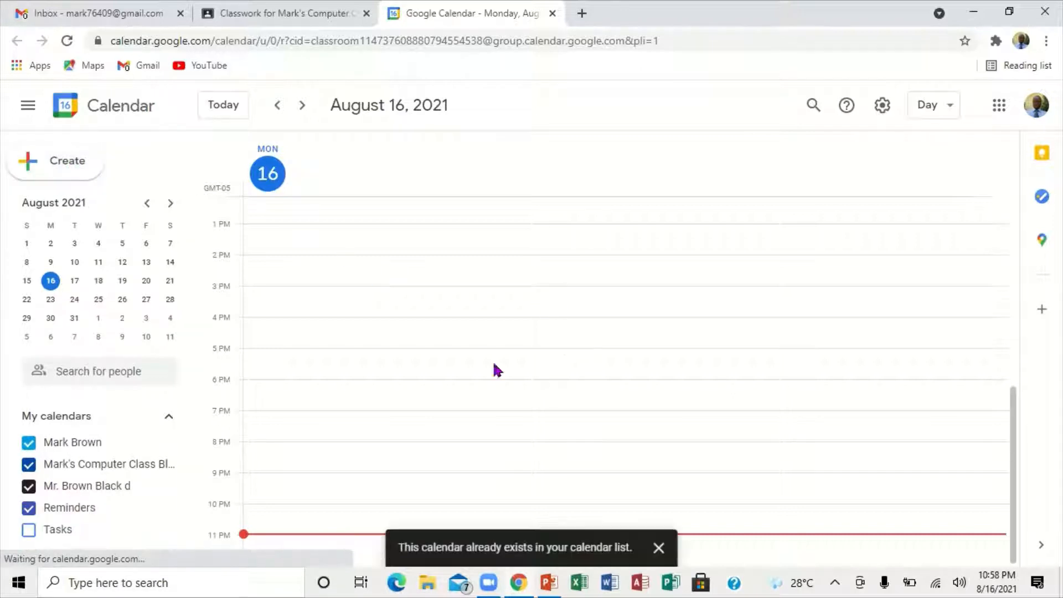
click(424, 290)
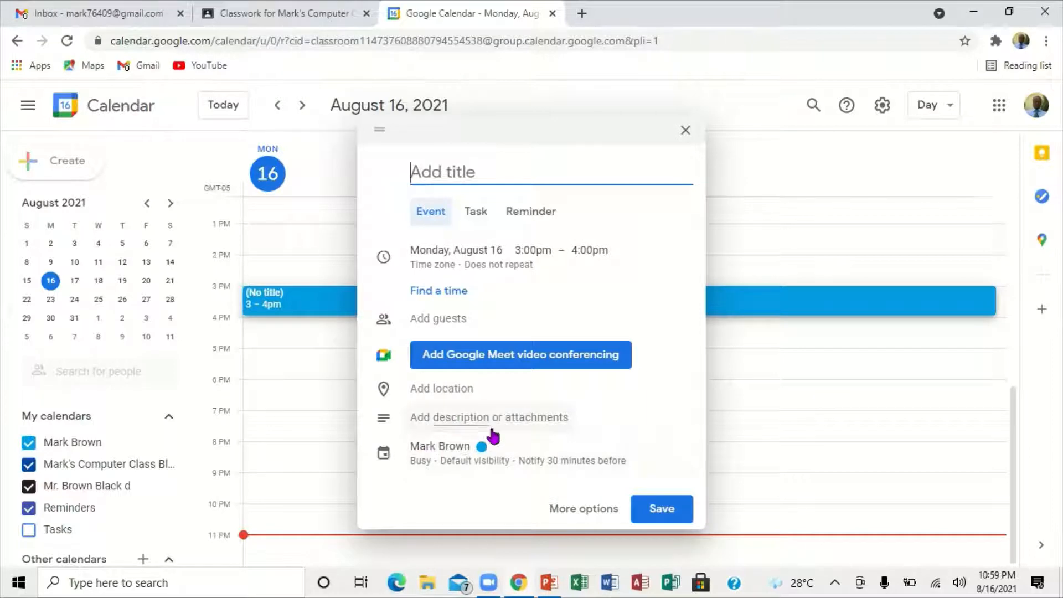
click(581, 508)
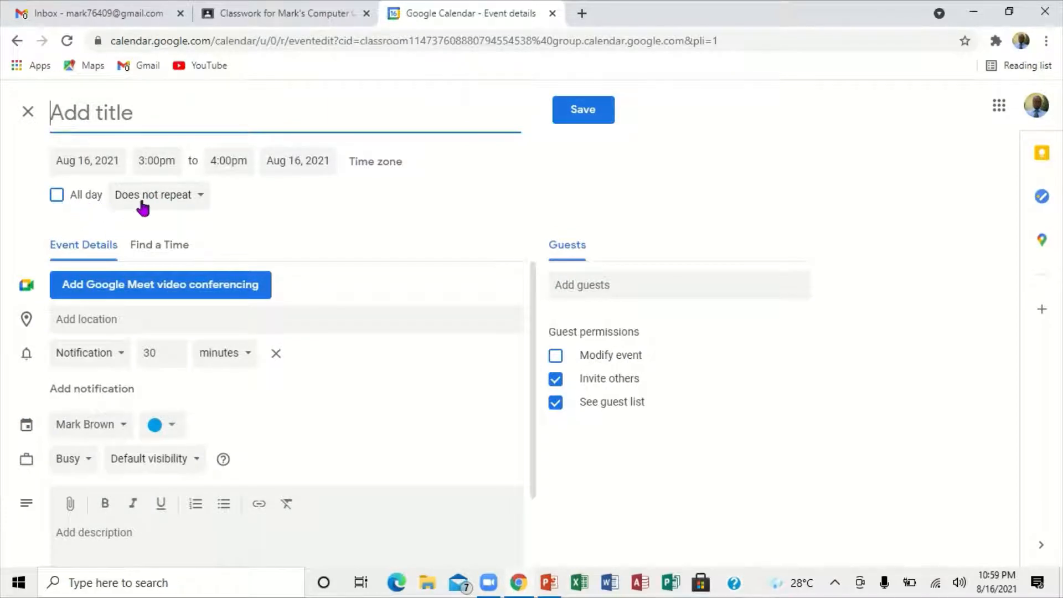
click(202, 198)
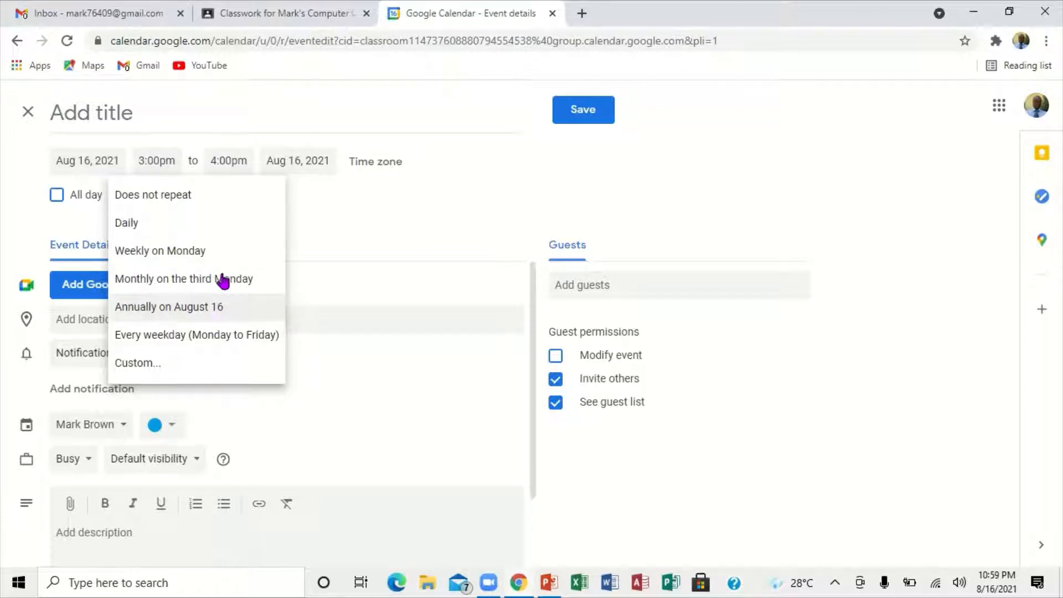
click(344, 206)
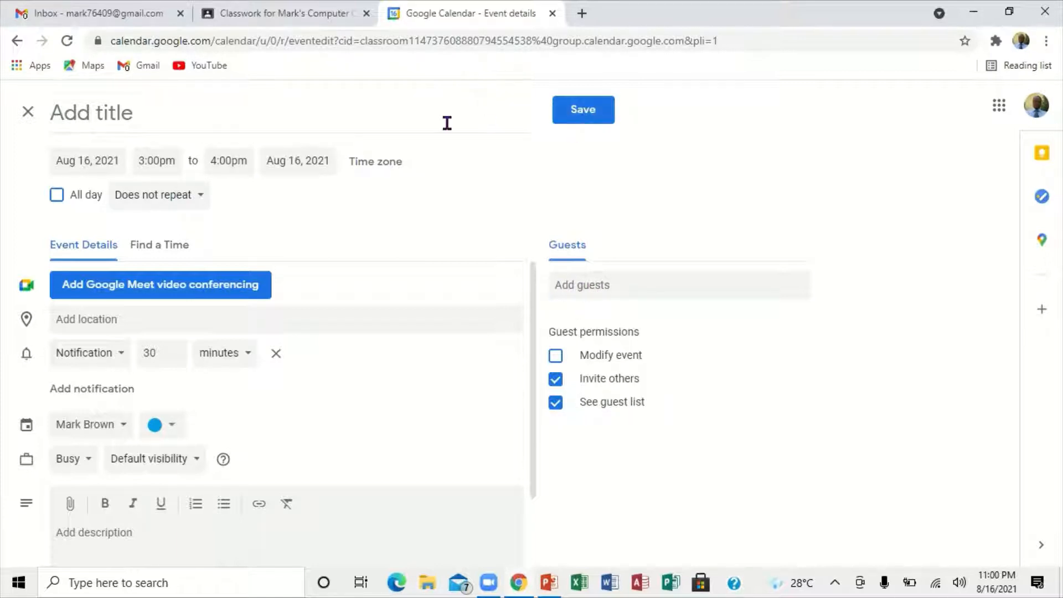
click(26, 113)
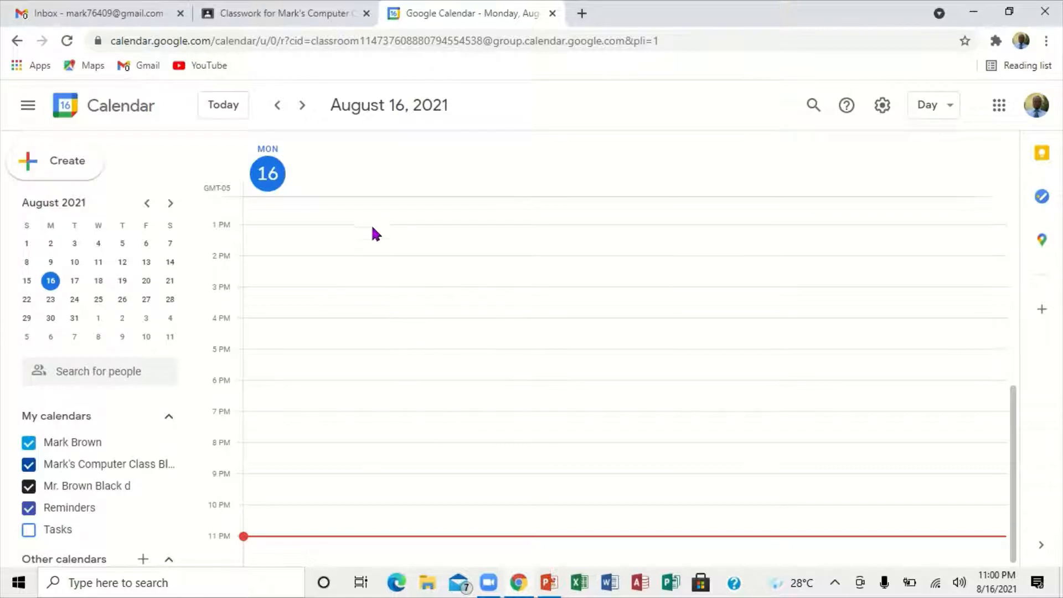
Step: View the calendar's event creation form and settings options without saving an event, and return to the Classwork page
click(45, 155)
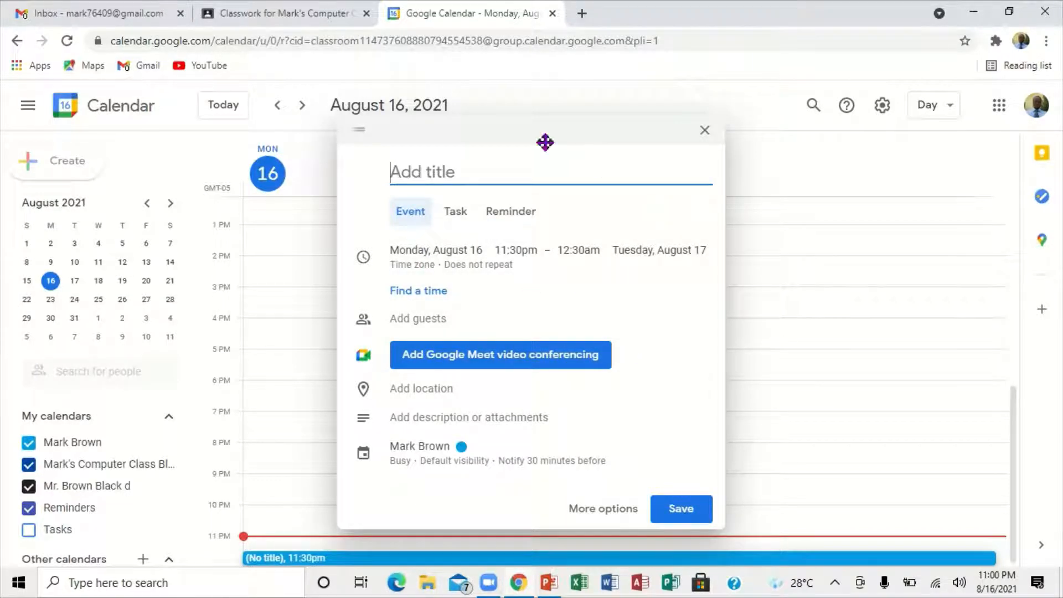
click(701, 133)
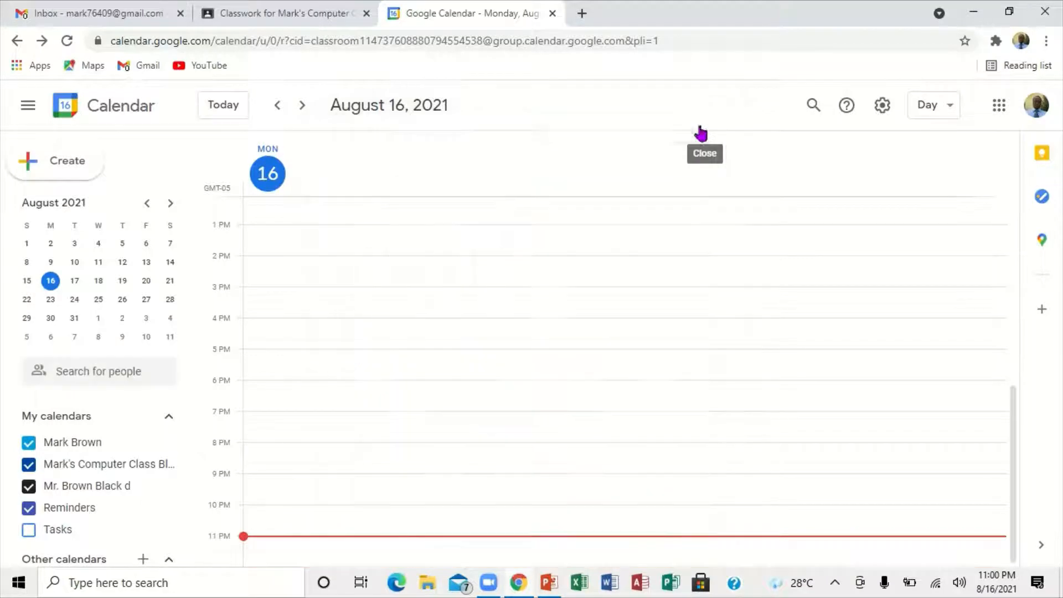
click(883, 106)
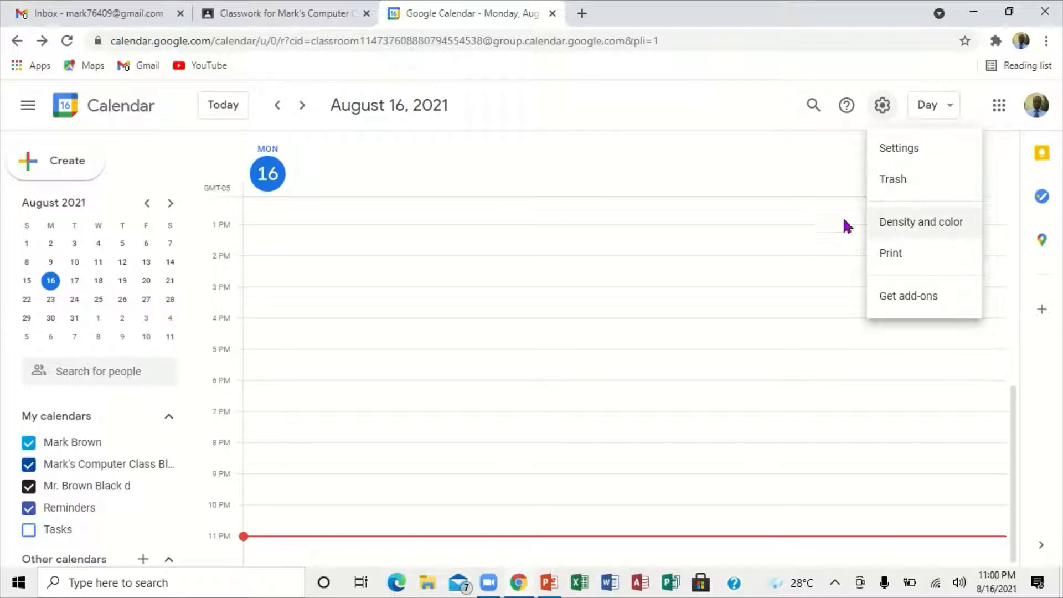
click(816, 185)
click(818, 190)
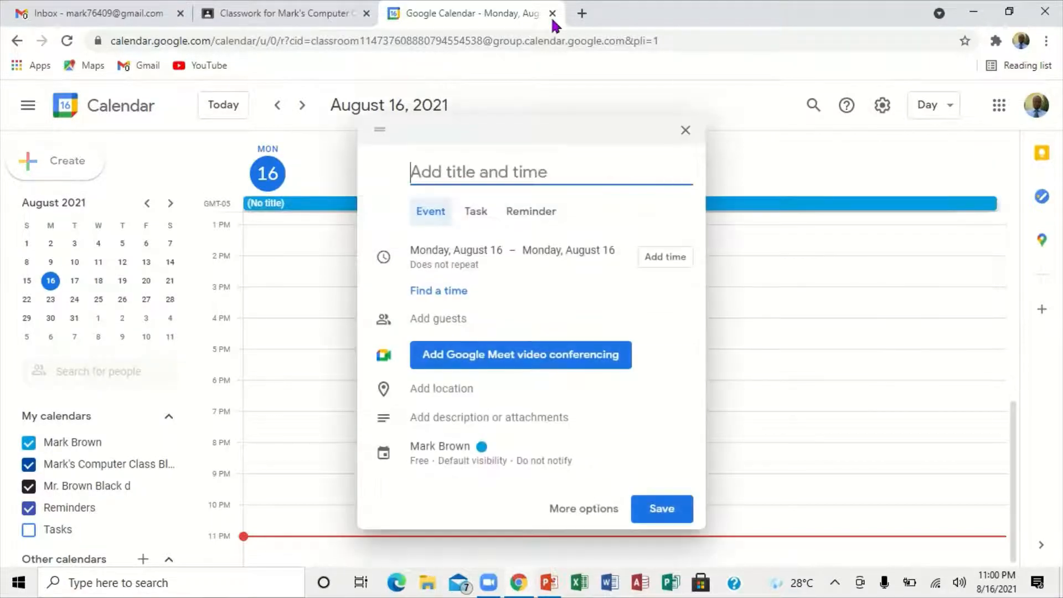
click(686, 130)
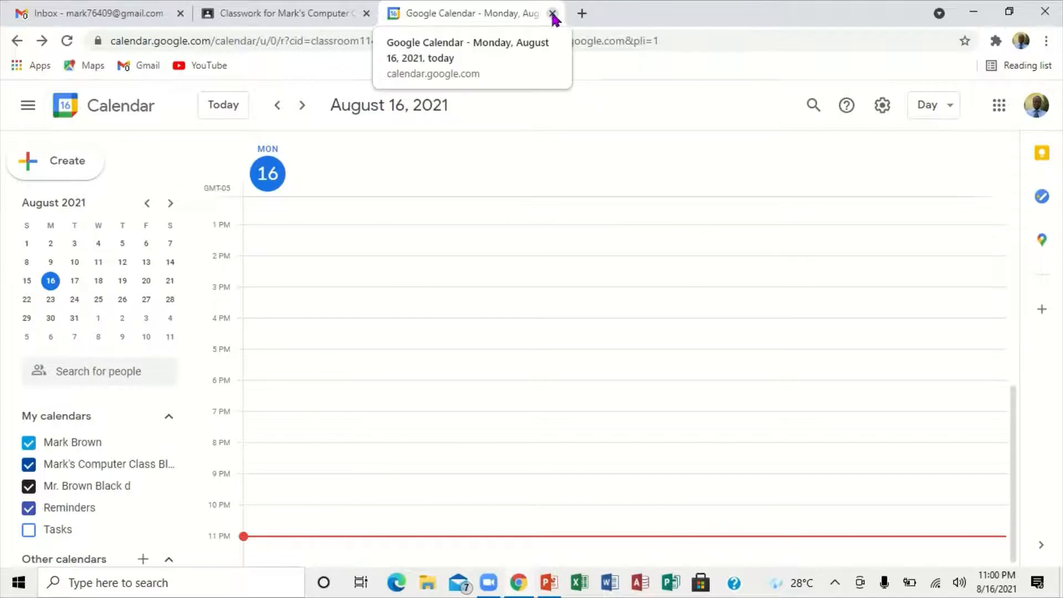
click(552, 14)
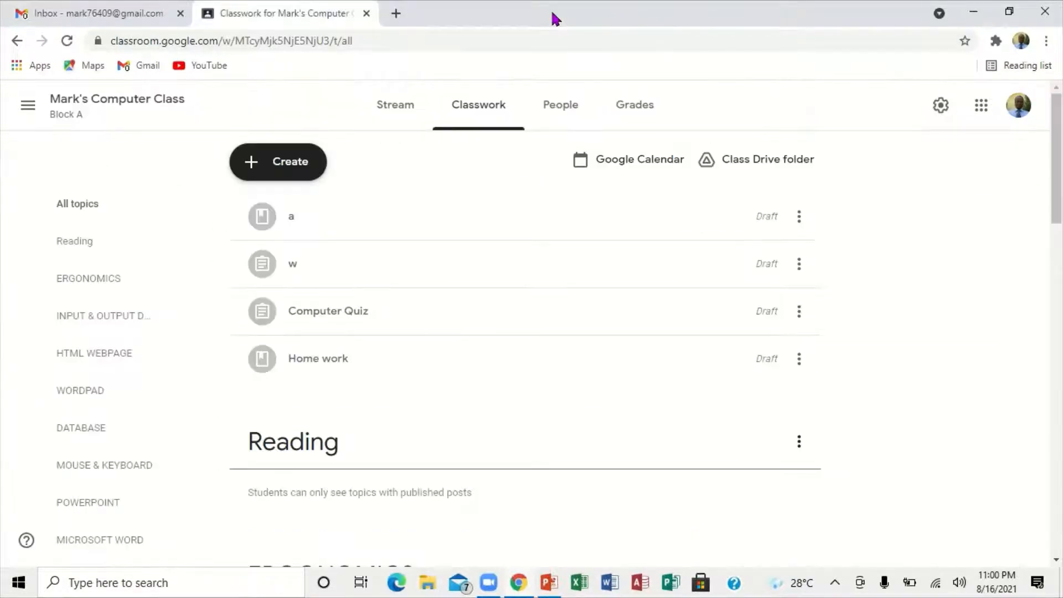
Step: From the class Drive folder, review the general Drive settings and the recent files, and return to the Classwork page
click(759, 164)
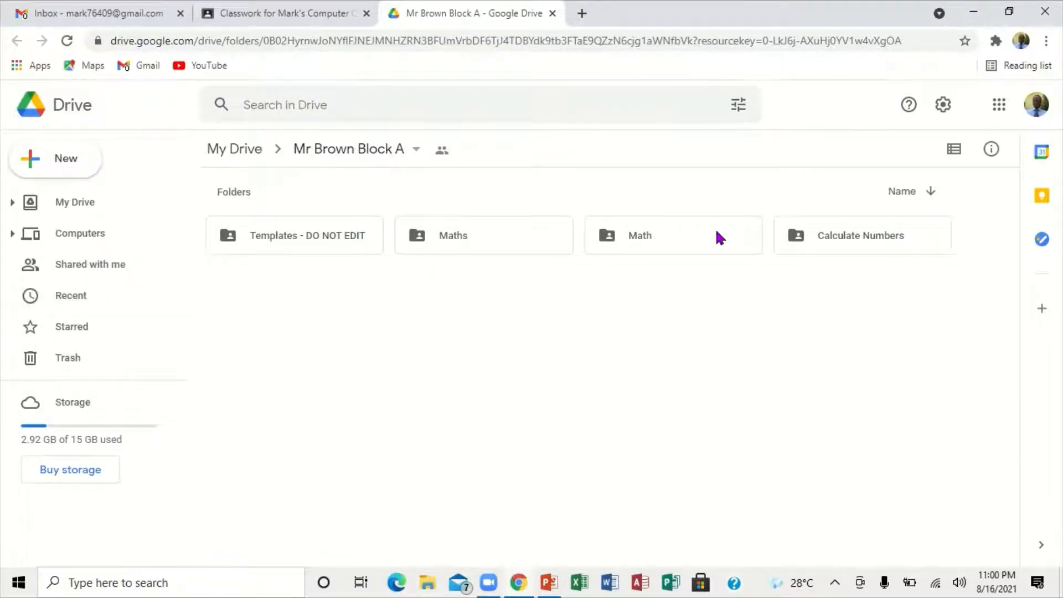
click(943, 107)
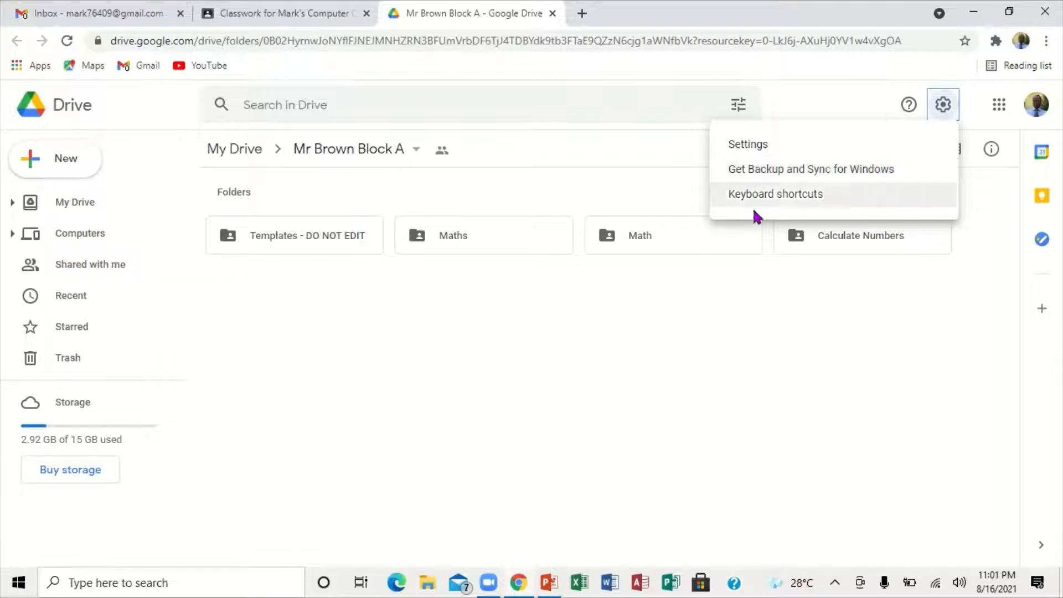
click(746, 145)
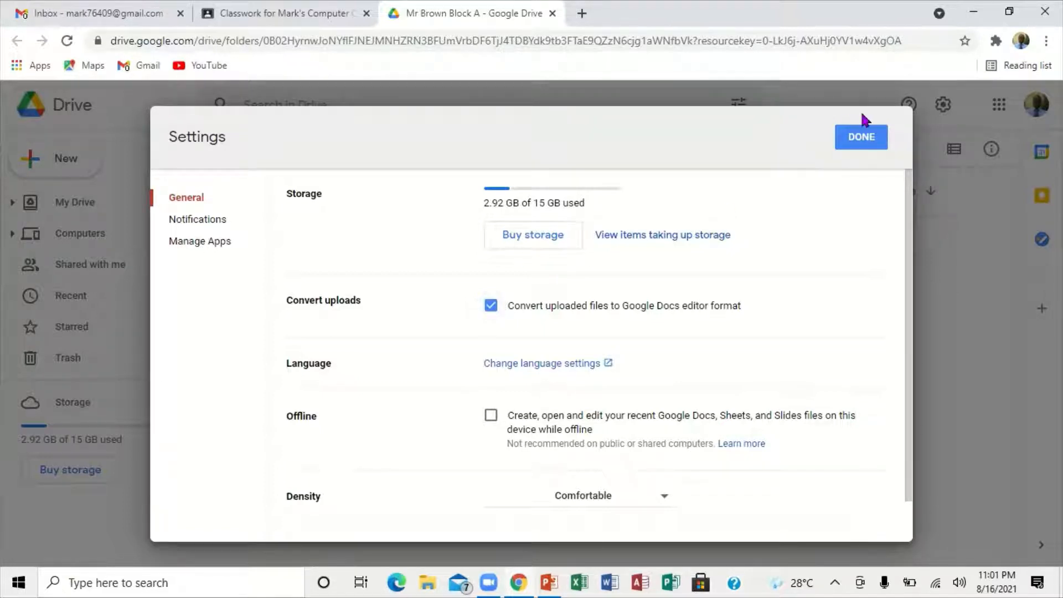
click(862, 133)
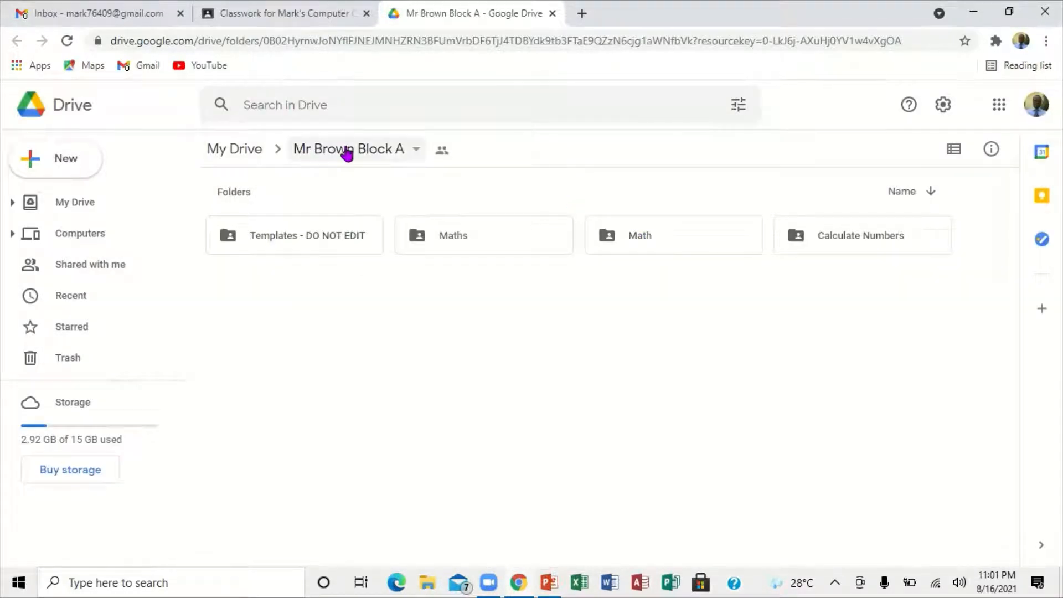
click(64, 298)
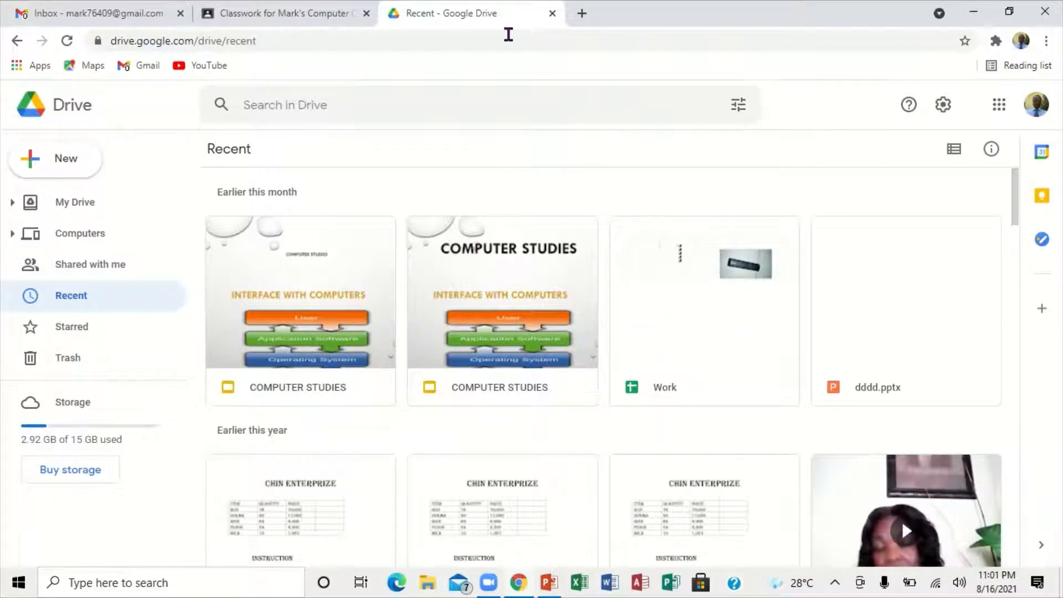
click(552, 14)
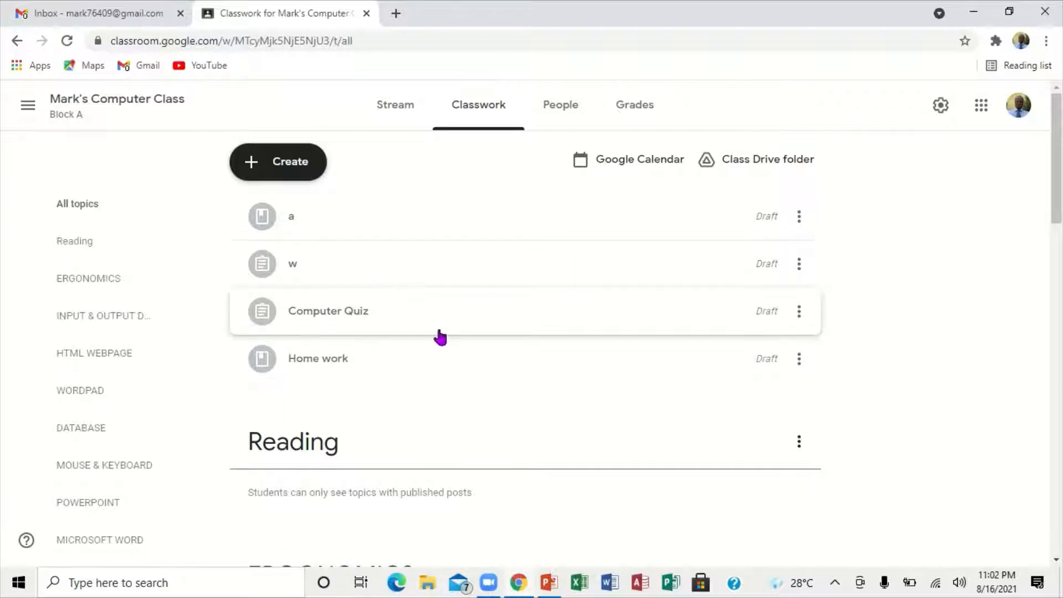
Step: Move the Reading topic one place down, below ERGONOMICS, and back up to the top of the topics
click(797, 218)
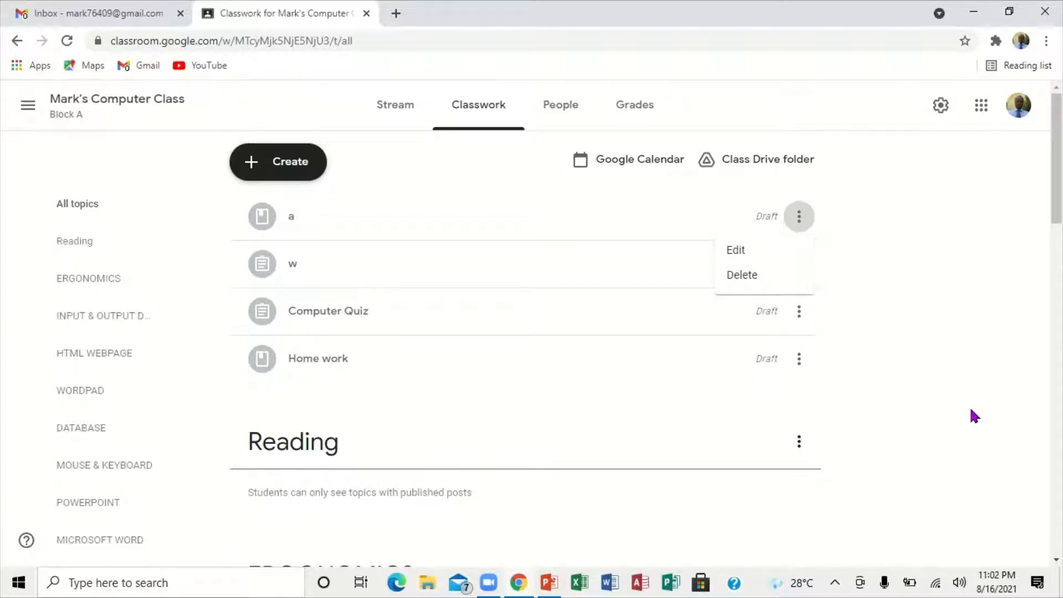
scroll(1055, 564, down, 4)
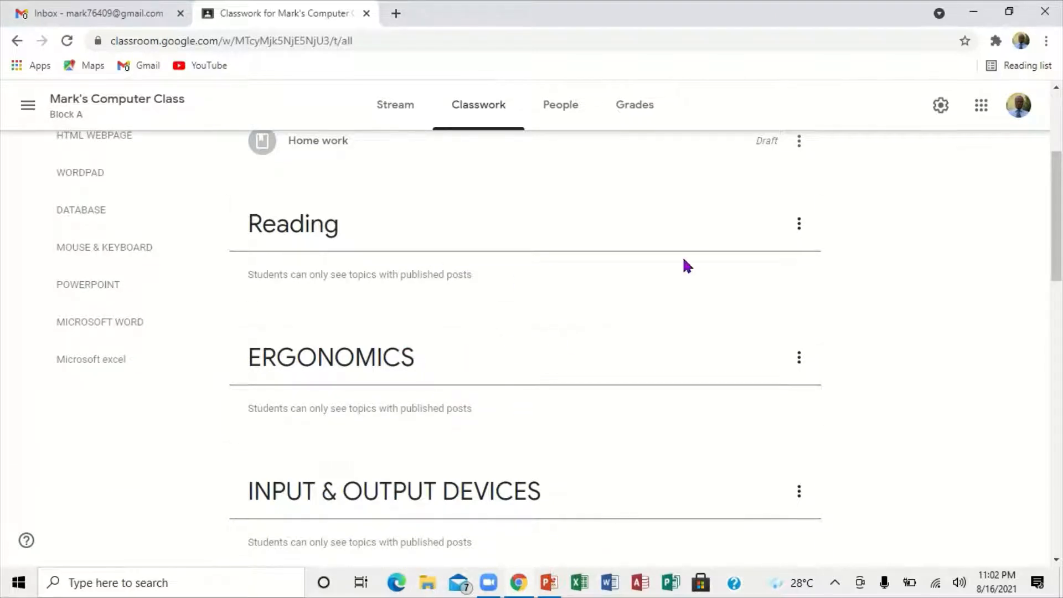
click(799, 224)
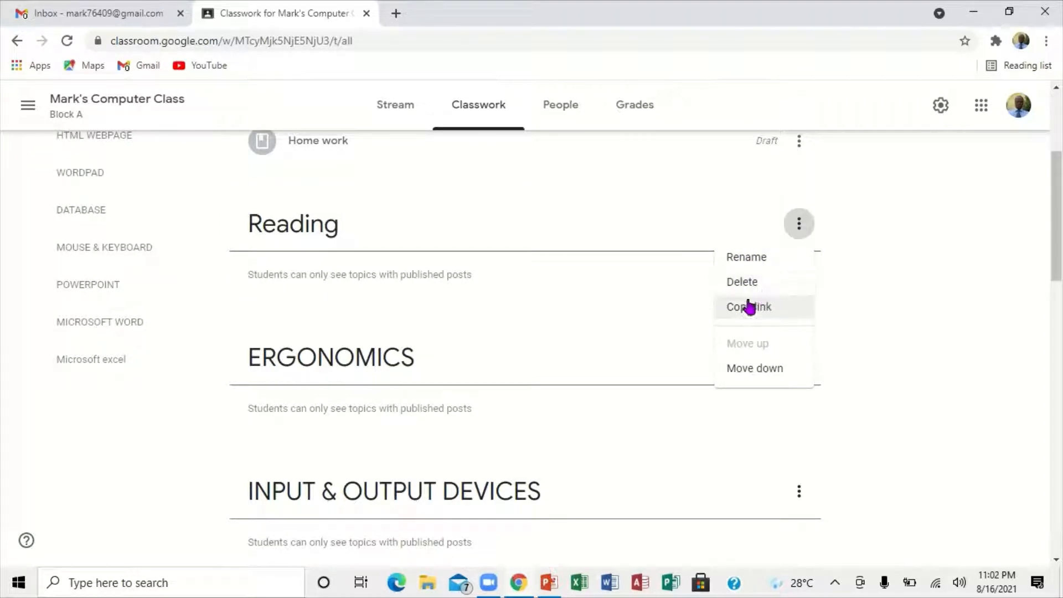
click(748, 371)
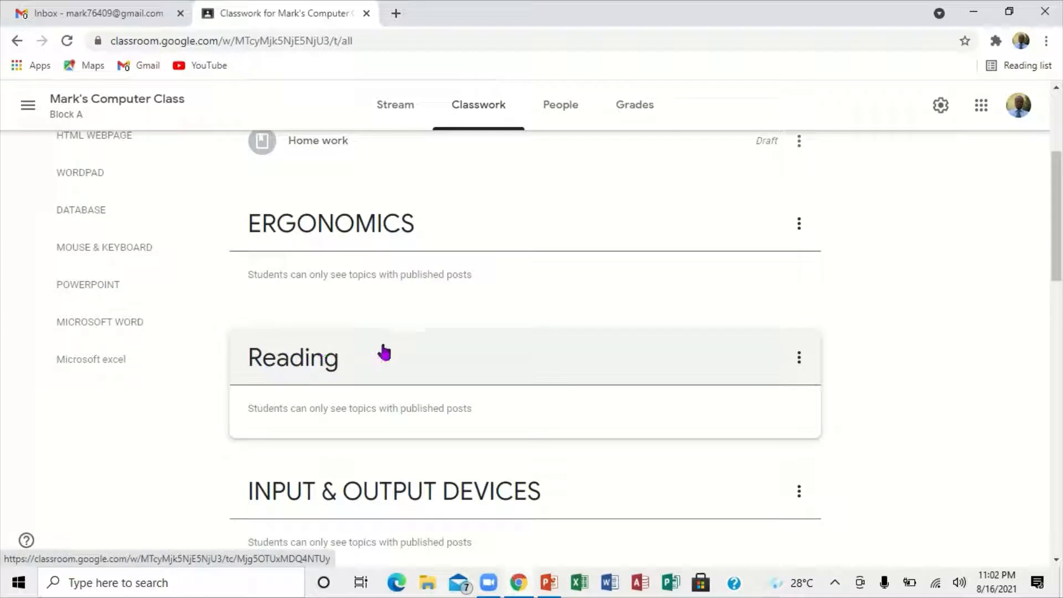
click(797, 358)
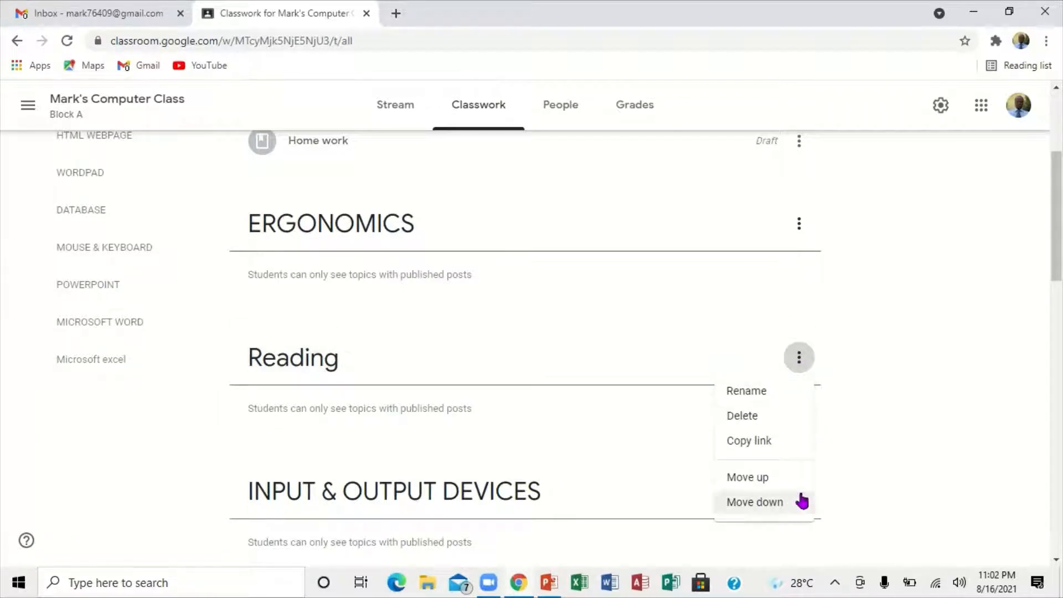
click(759, 478)
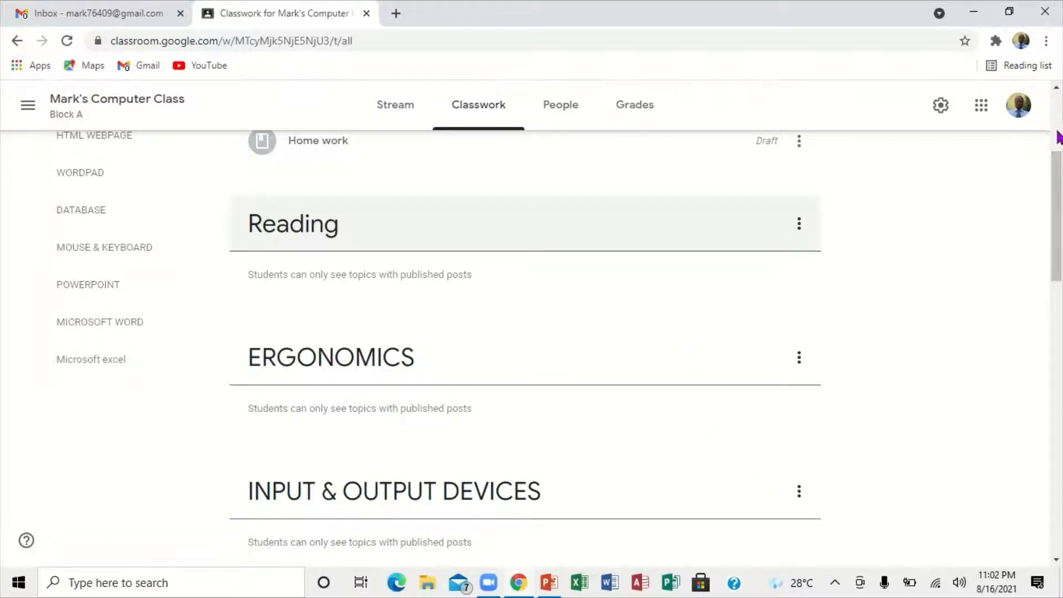
Step: Create a new Classwork topic named ART
scroll(1057, 135, up, 4)
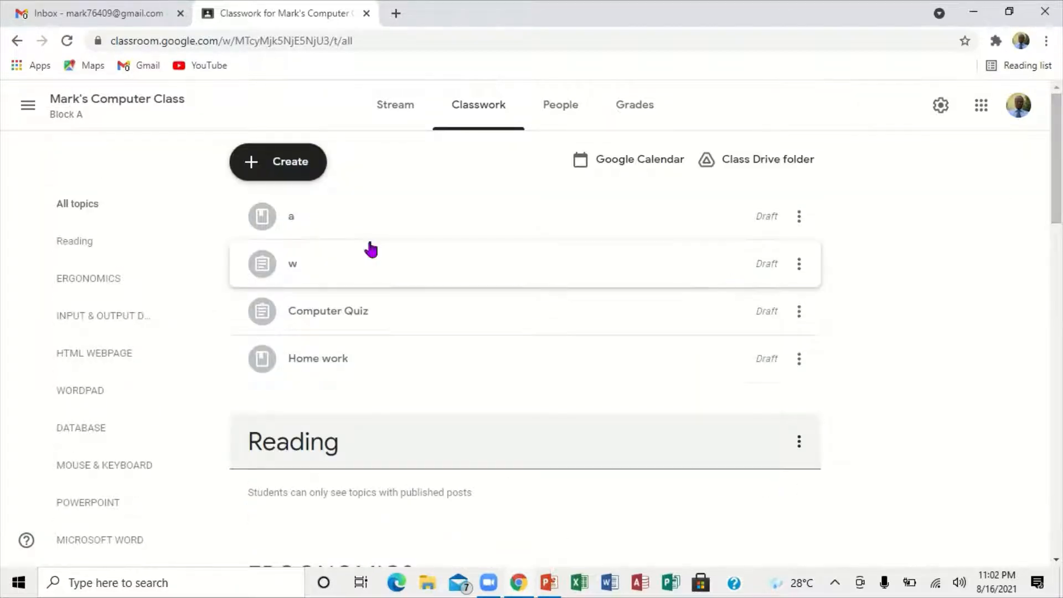
click(285, 163)
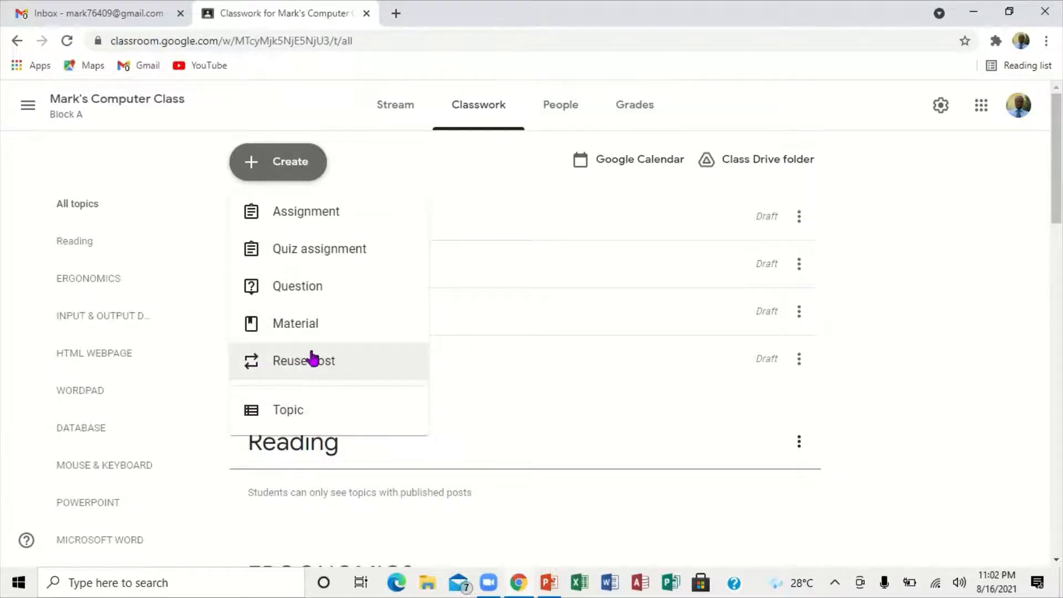
click(284, 411)
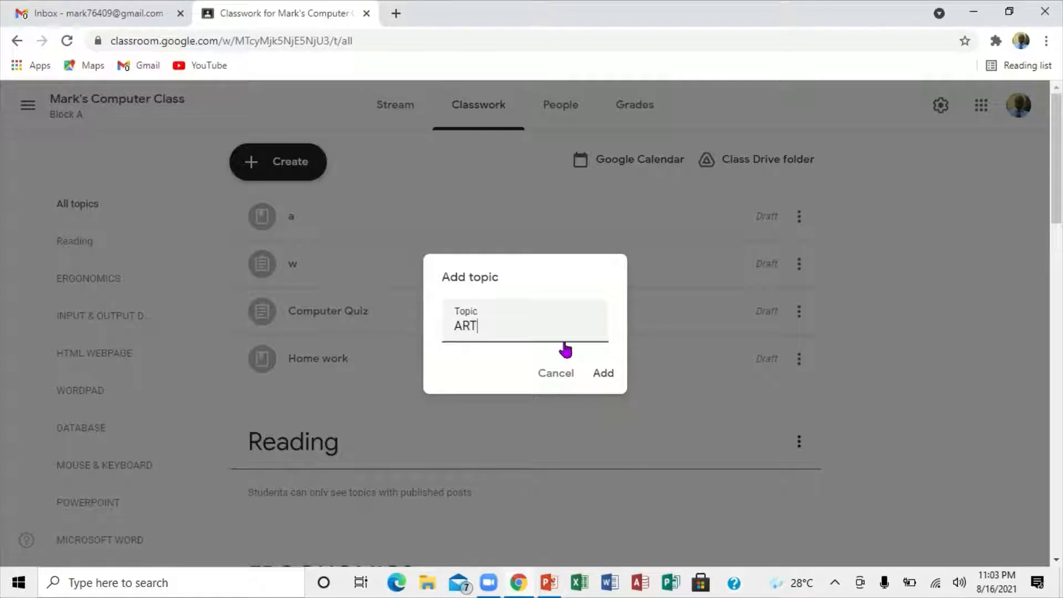
click(605, 375)
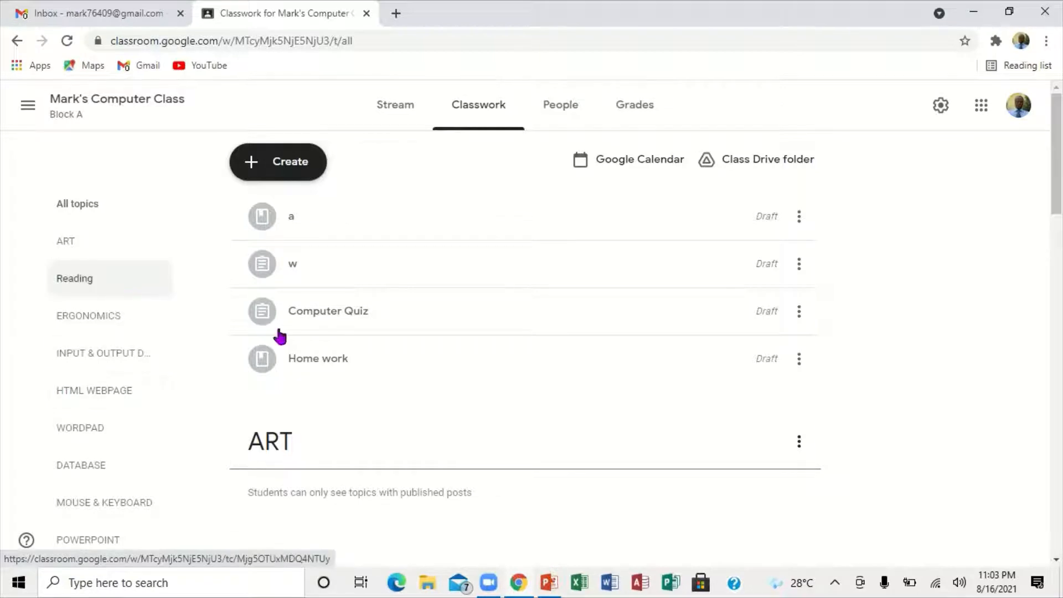
Step: Move the ART topic down below Reading and back up above it
click(798, 441)
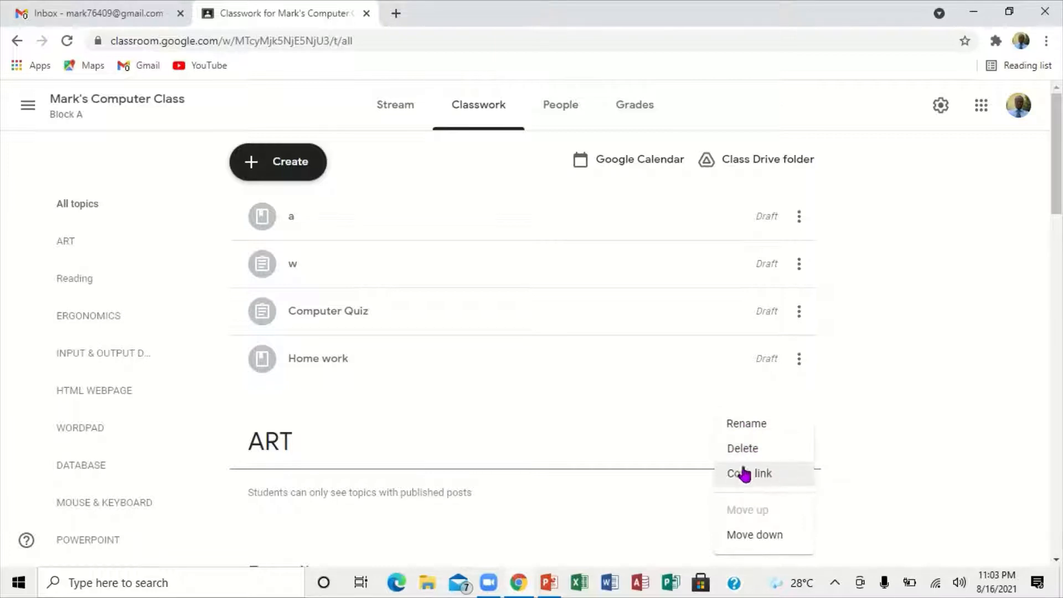
click(751, 536)
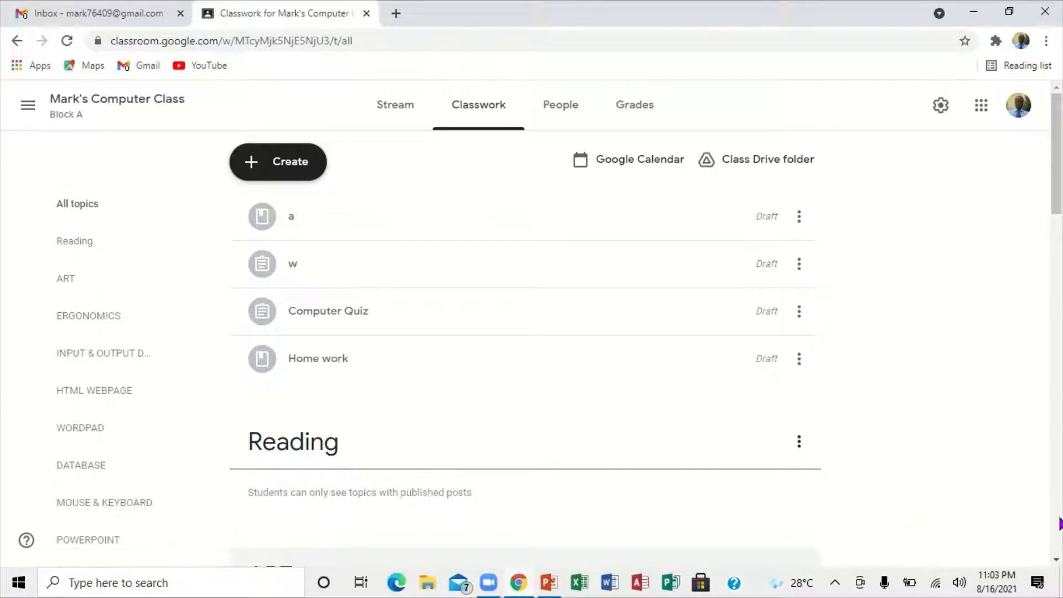
click(1056, 562)
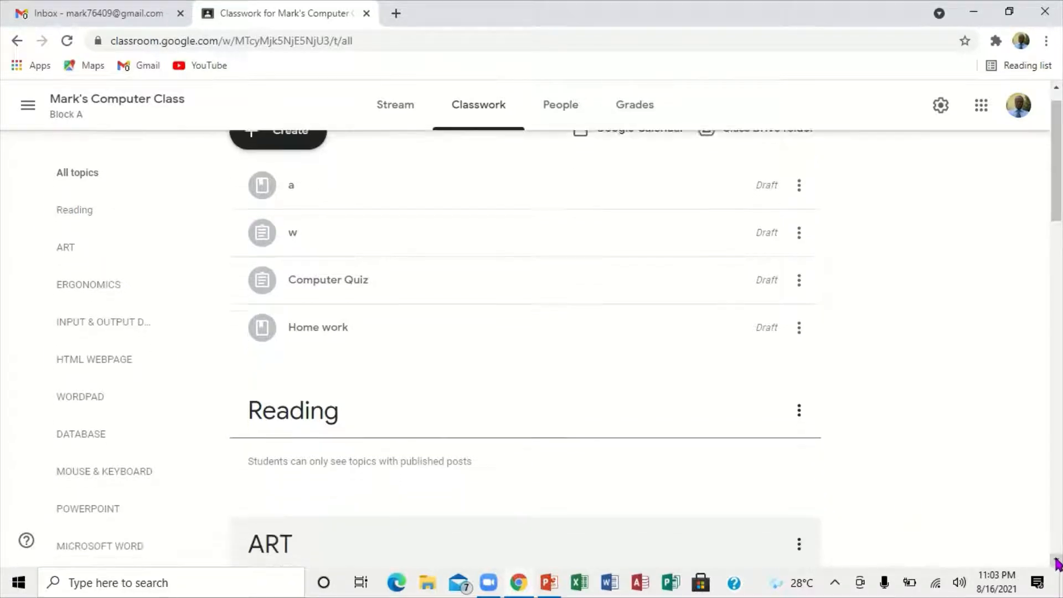
click(799, 543)
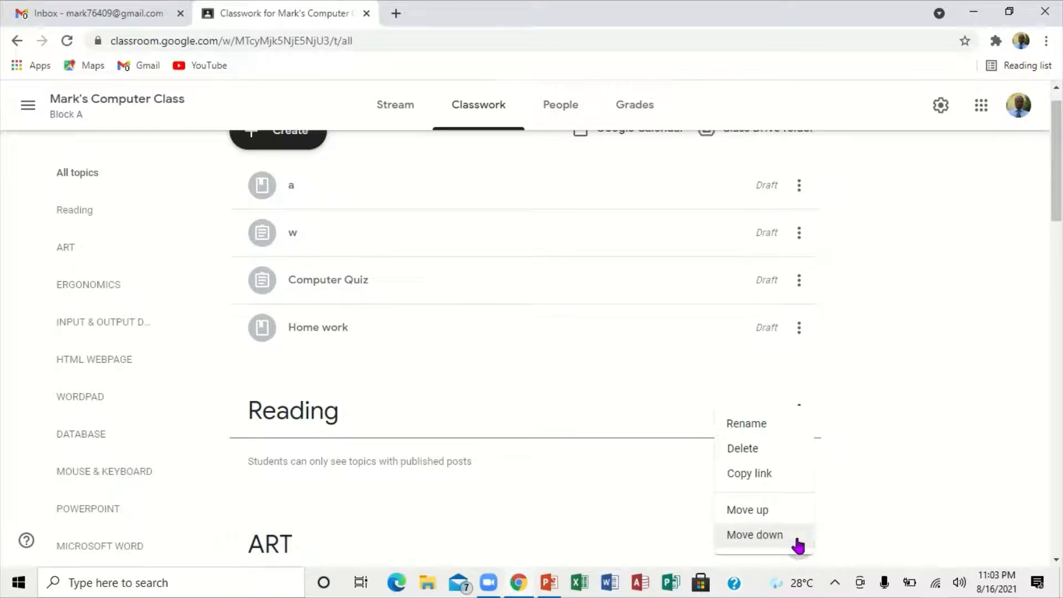
click(751, 507)
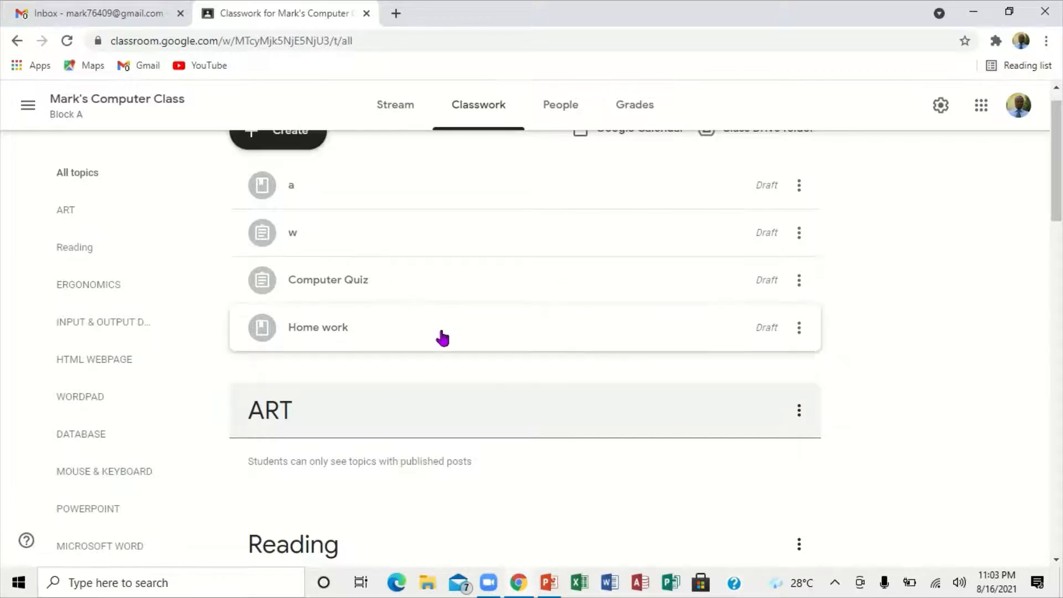
Step: Examine the posts available for reuse from the Block A computer class, without reusing any
click(304, 145)
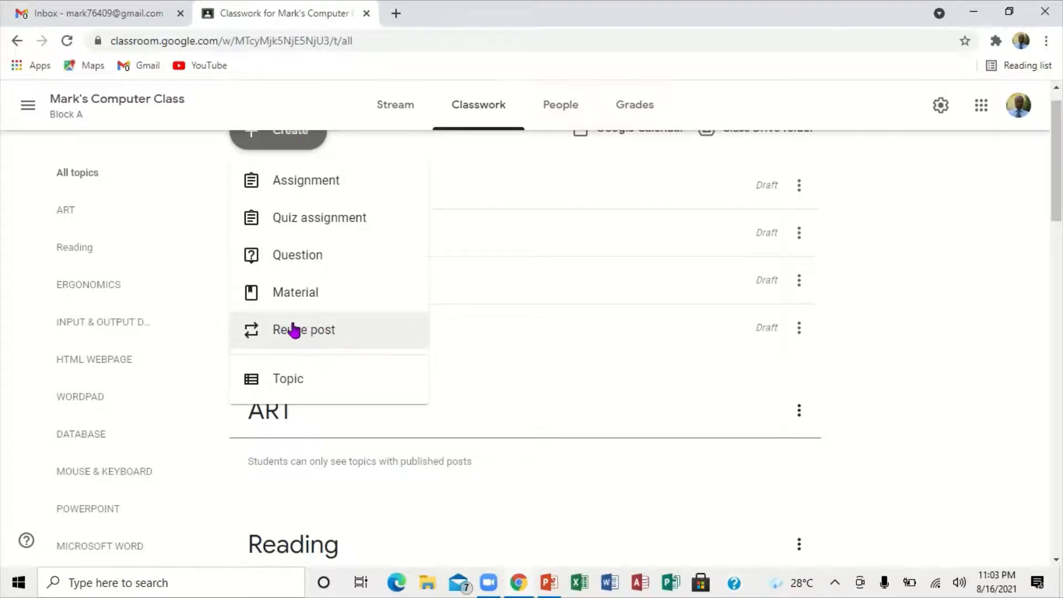
click(293, 327)
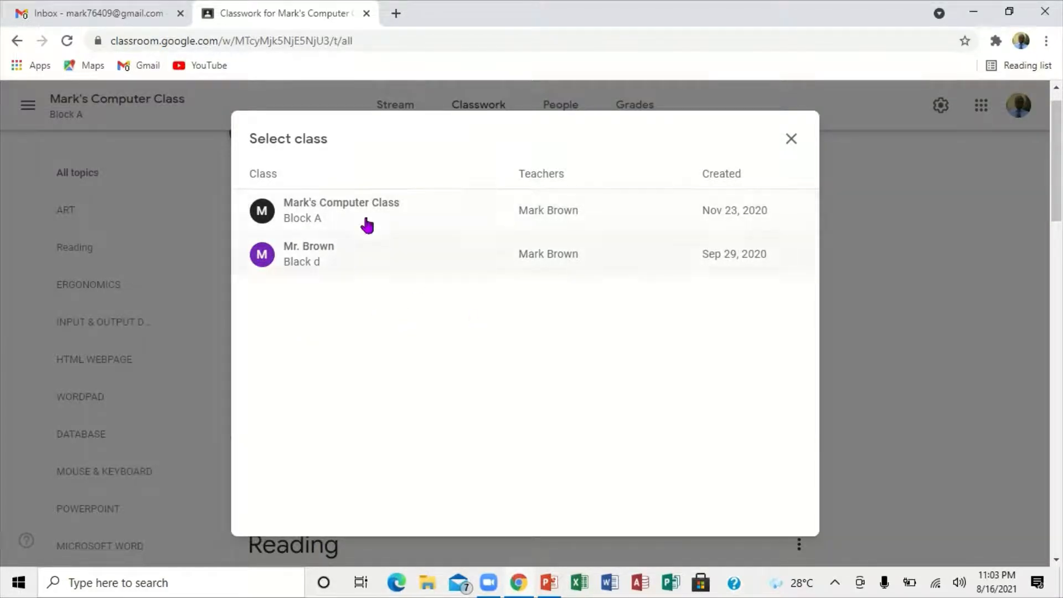
click(418, 205)
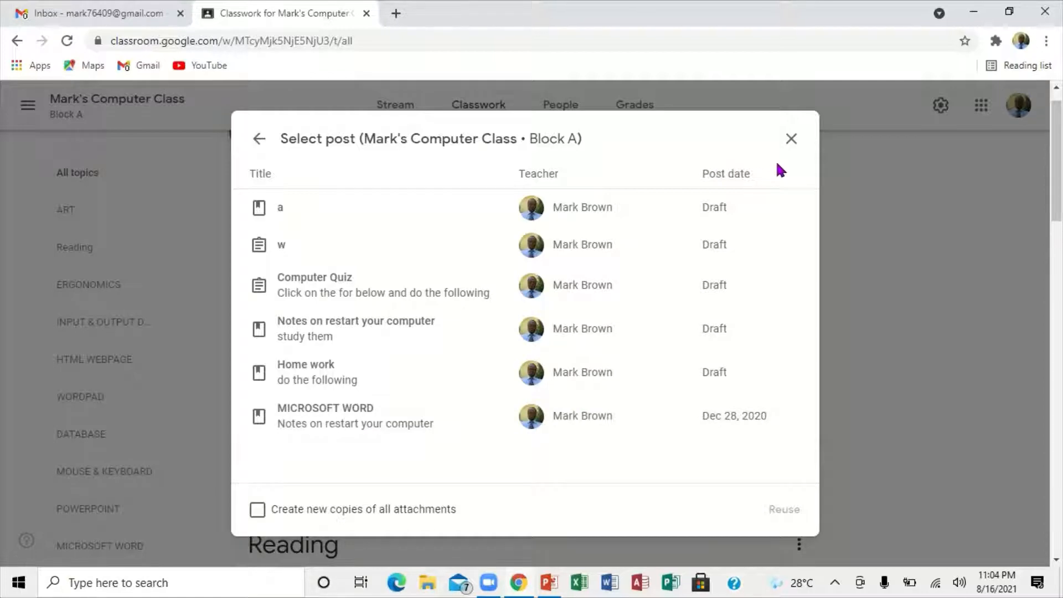
click(790, 139)
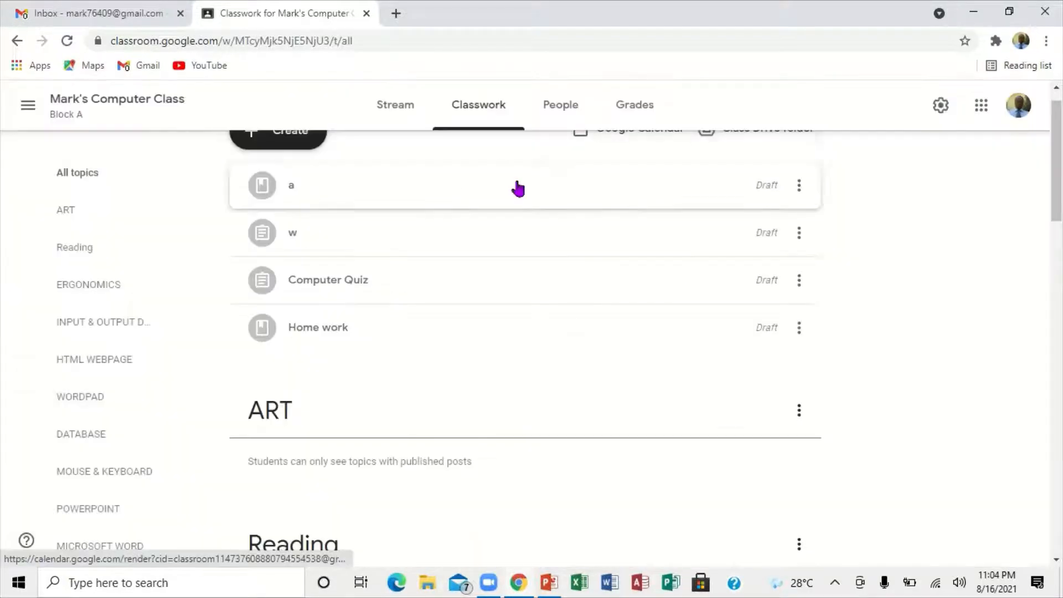
Step: Start a new Material post and review its student, posting and topic options, leaving them unchanged
click(272, 145)
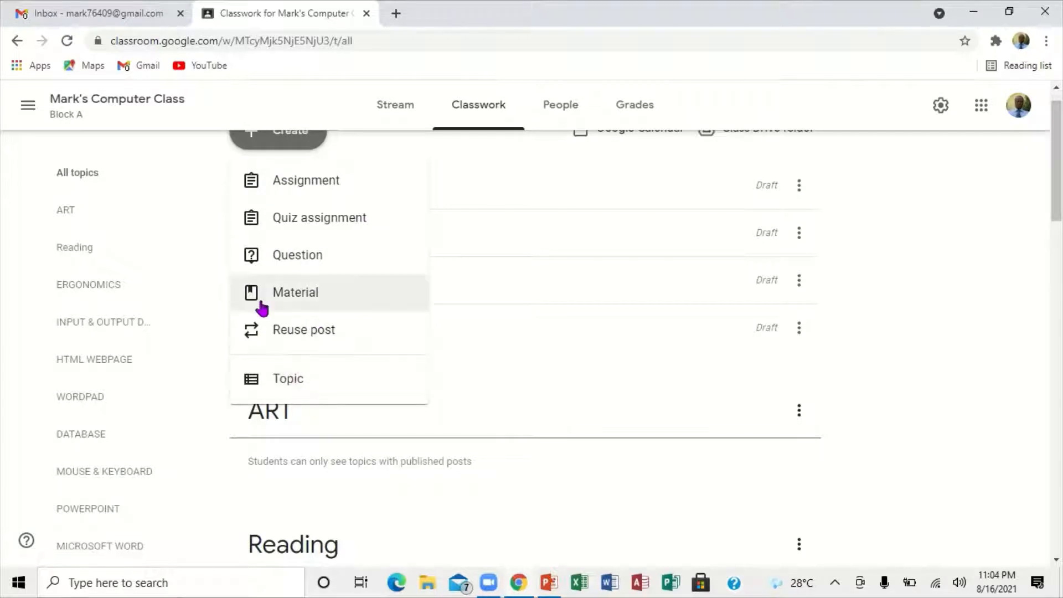
click(288, 297)
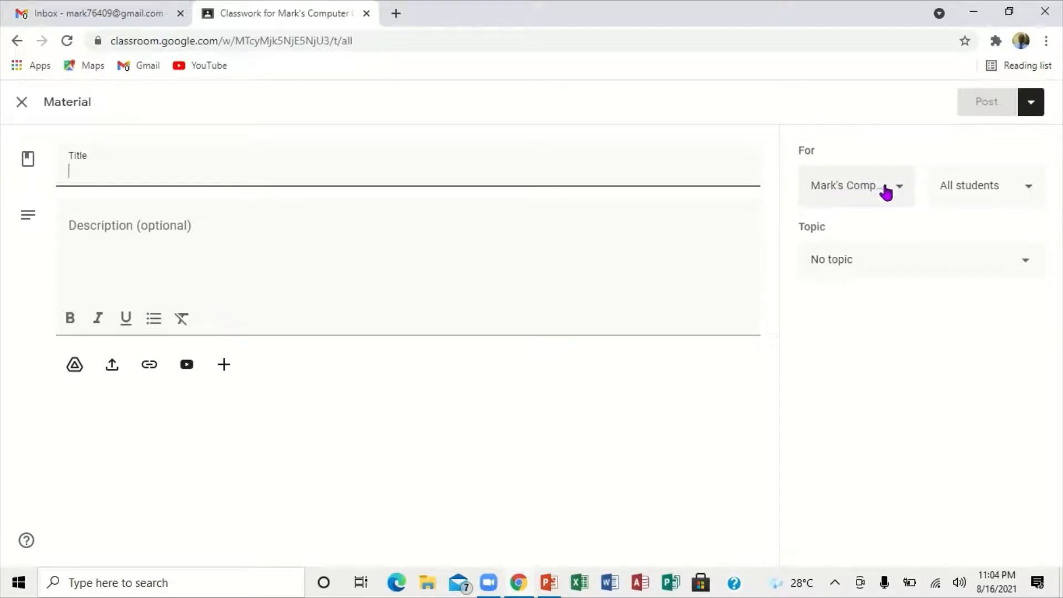
click(1030, 192)
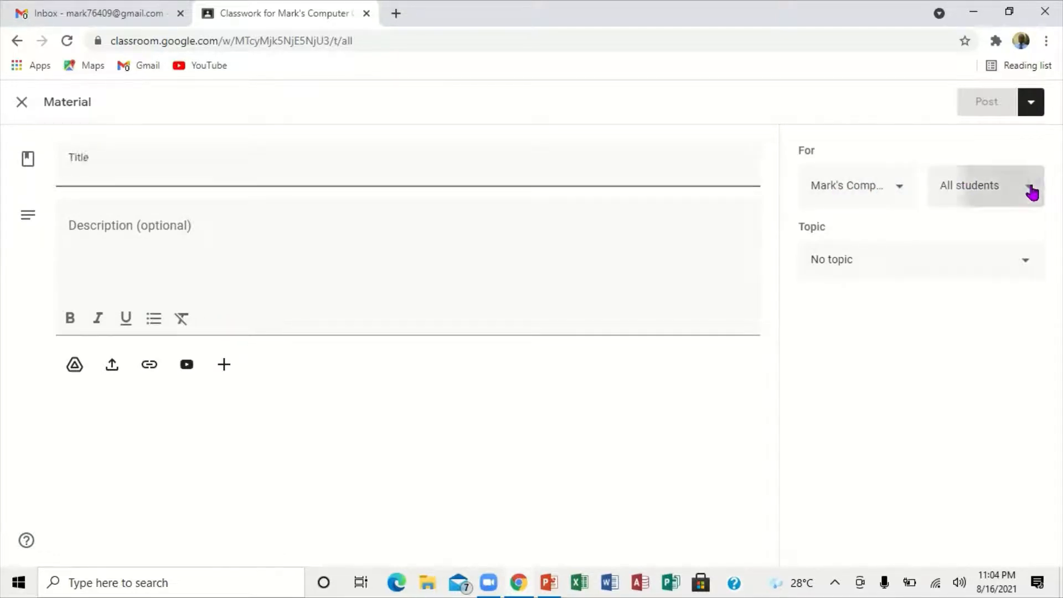
click(1030, 191)
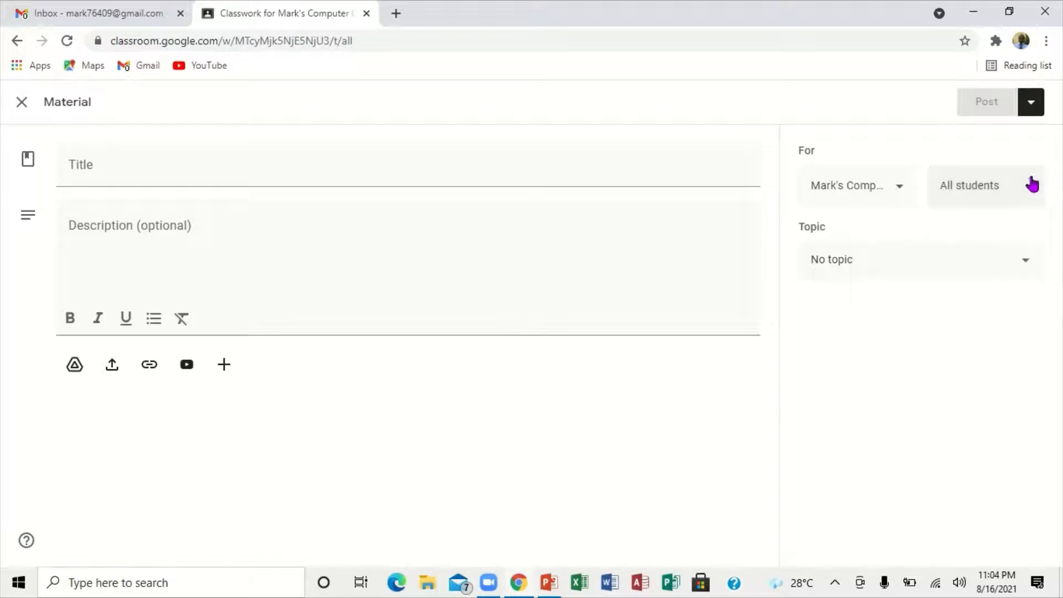
click(1027, 109)
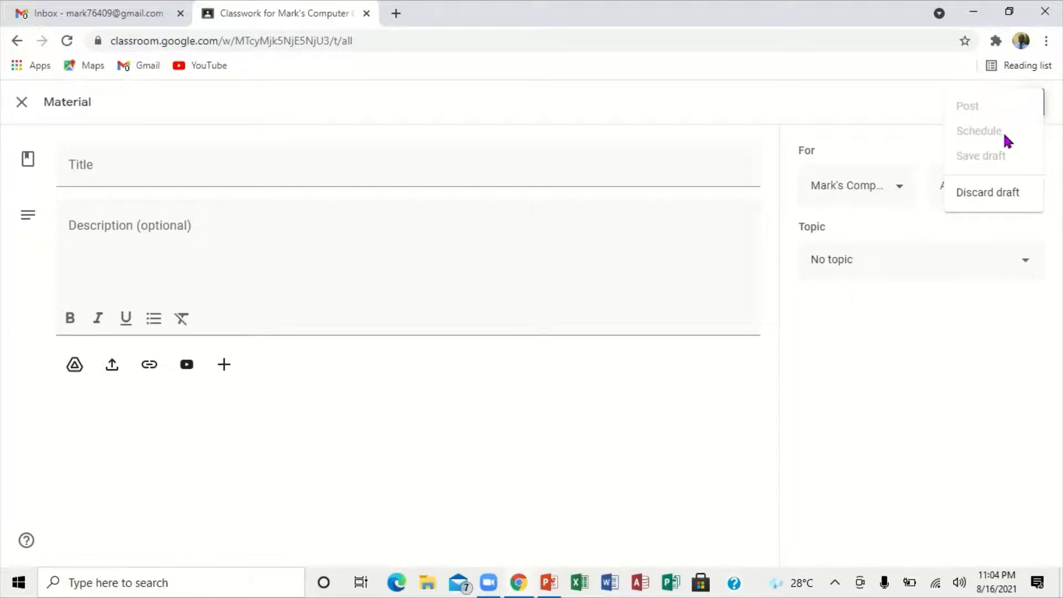
click(1039, 229)
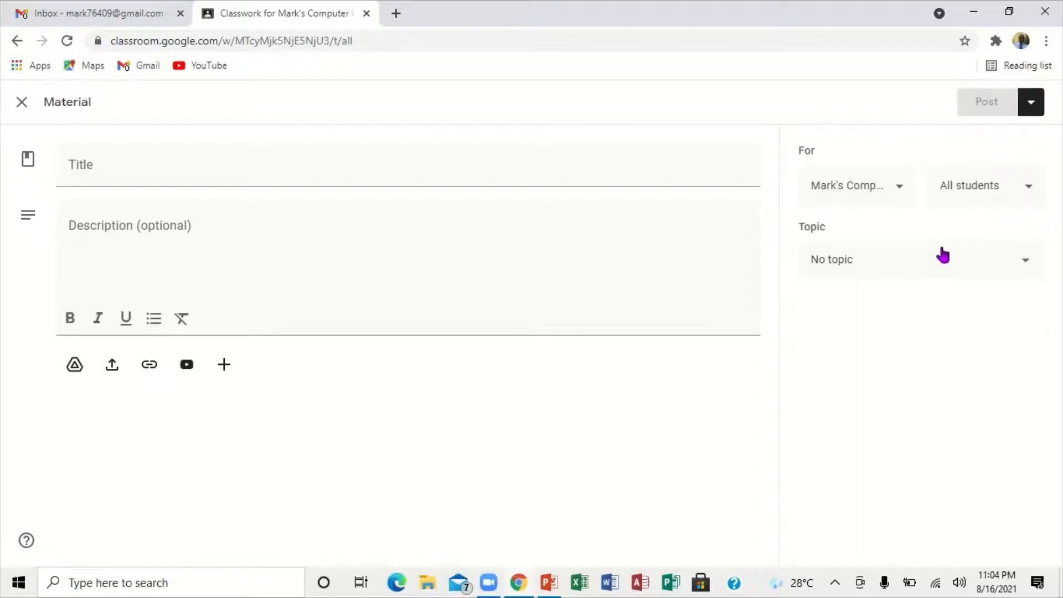
click(1027, 261)
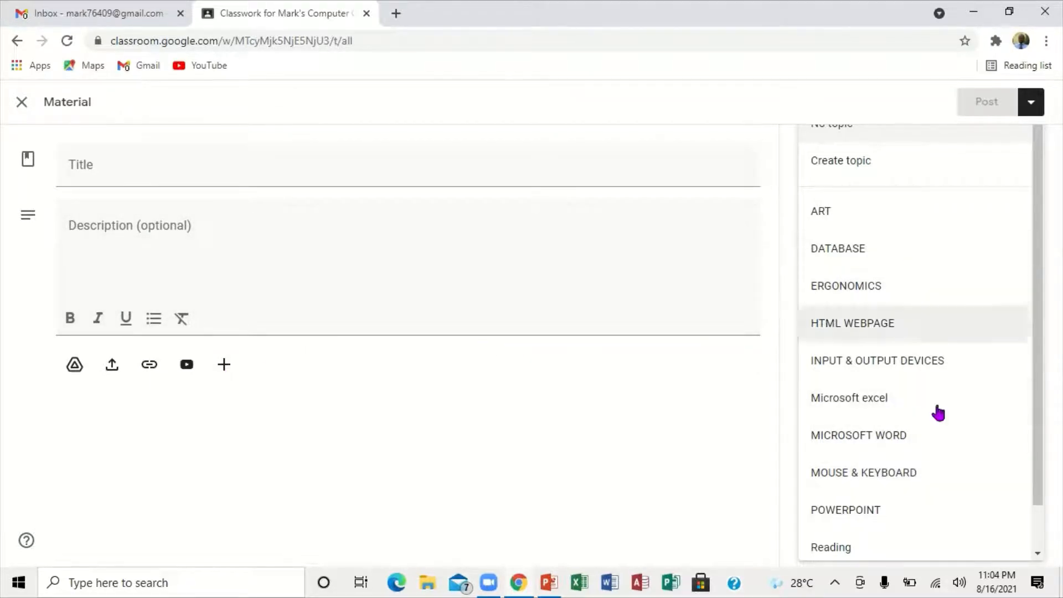
click(760, 448)
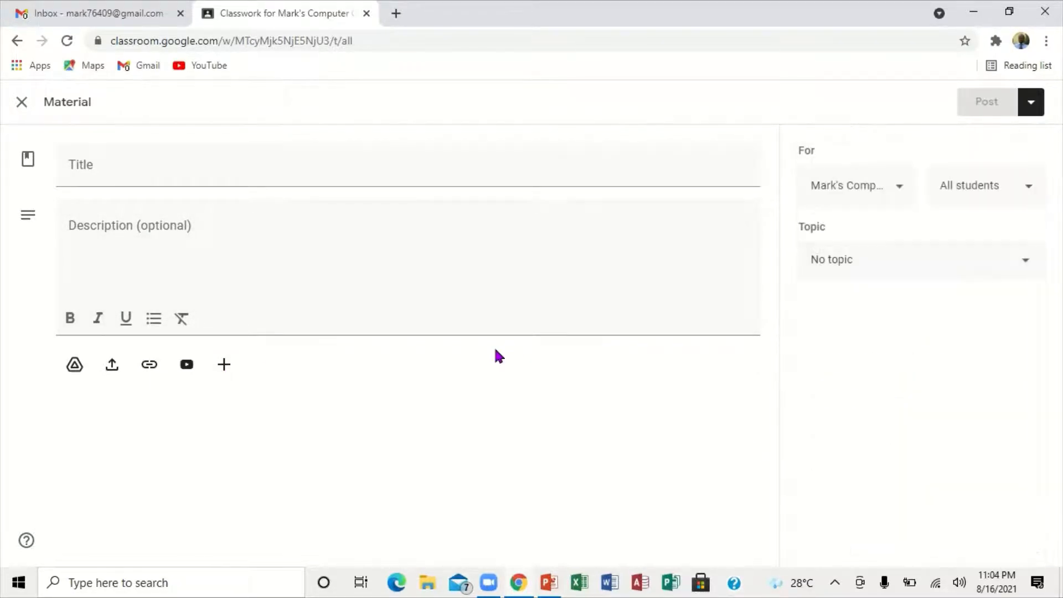
Step: Examine the Google Drive, file upload, link and YouTube attachment options for the material, without attaching anything
click(74, 365)
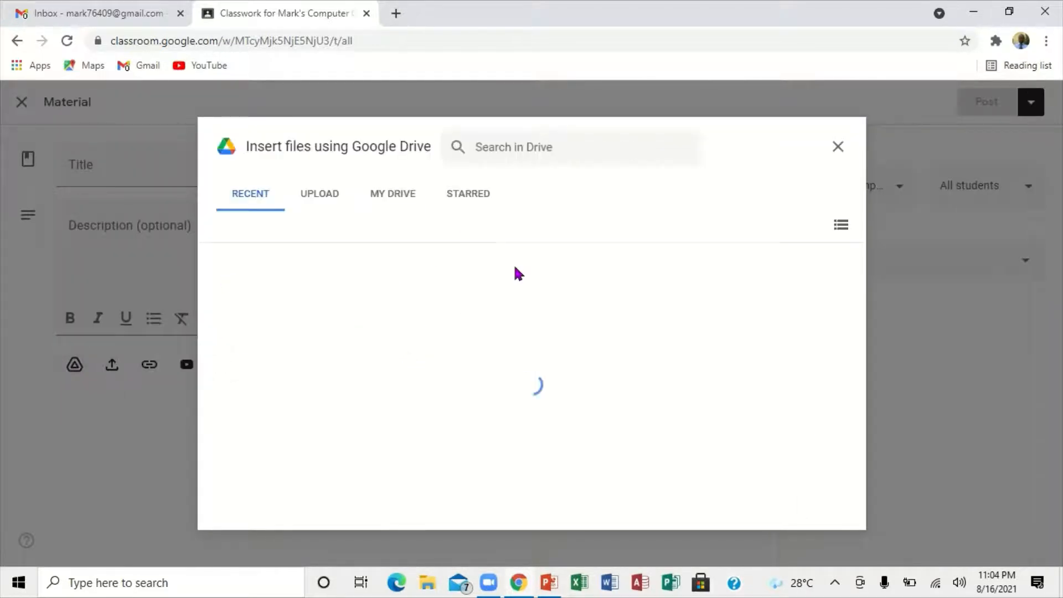
click(835, 148)
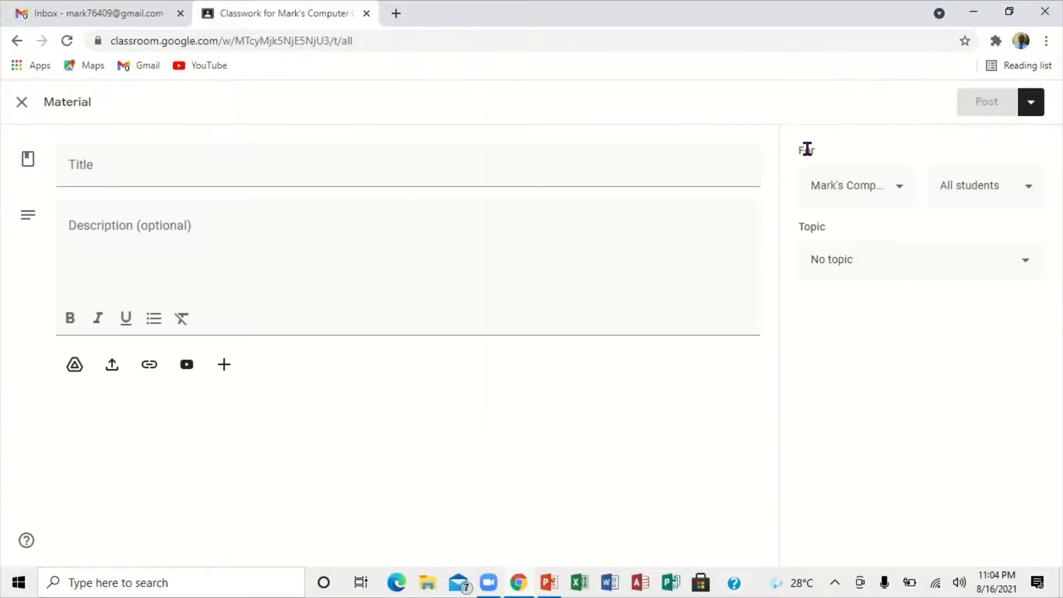
click(114, 364)
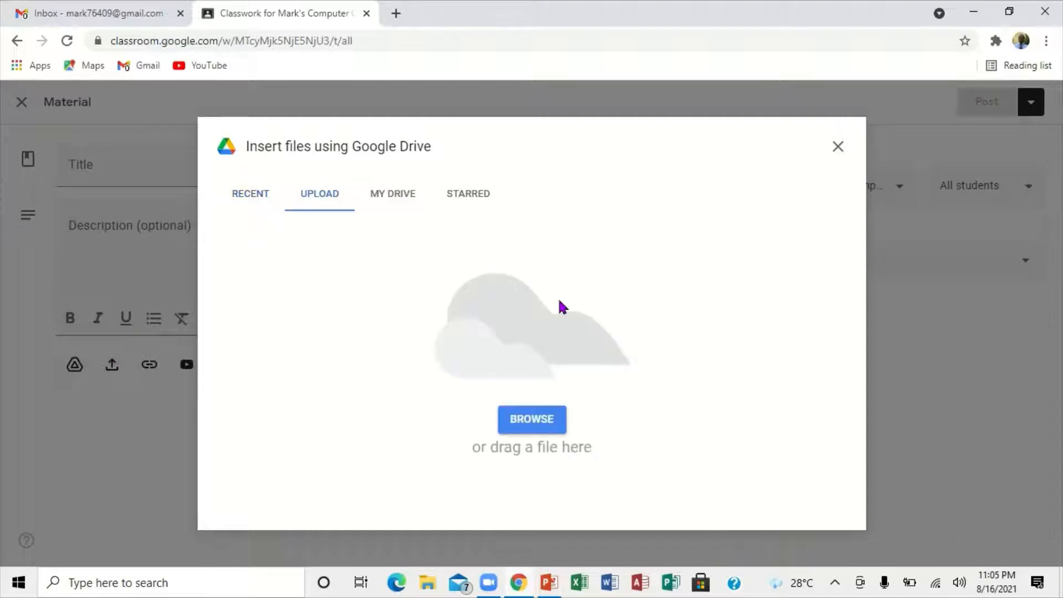
click(837, 148)
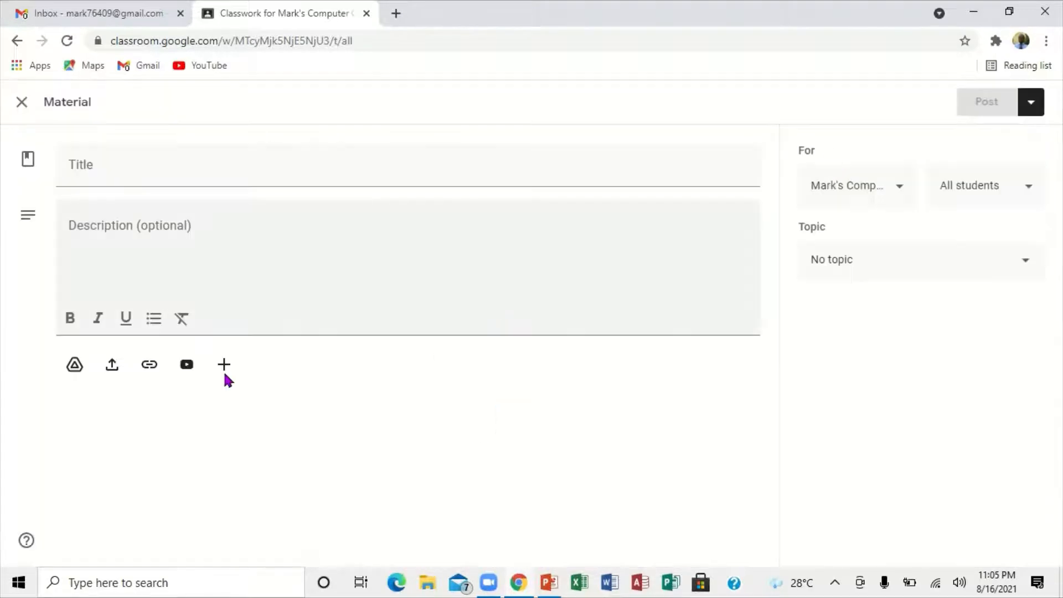
click(149, 366)
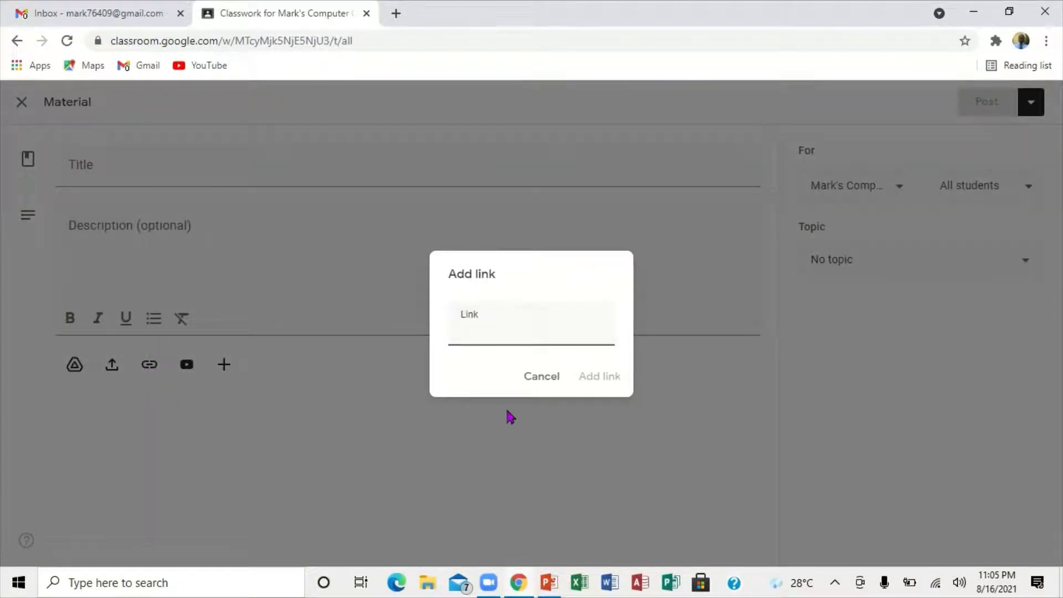
click(535, 378)
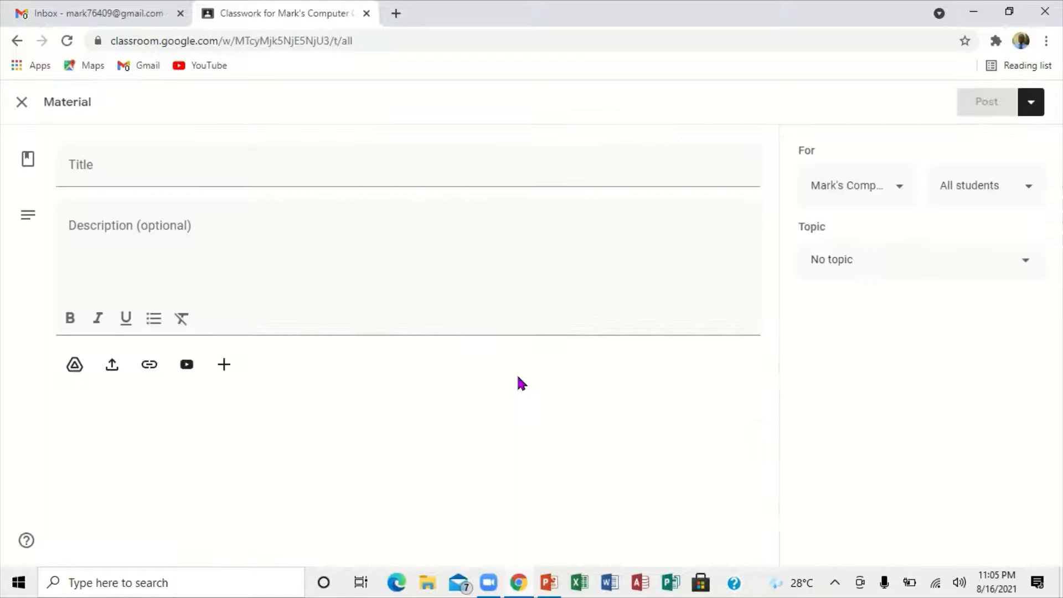
click(188, 368)
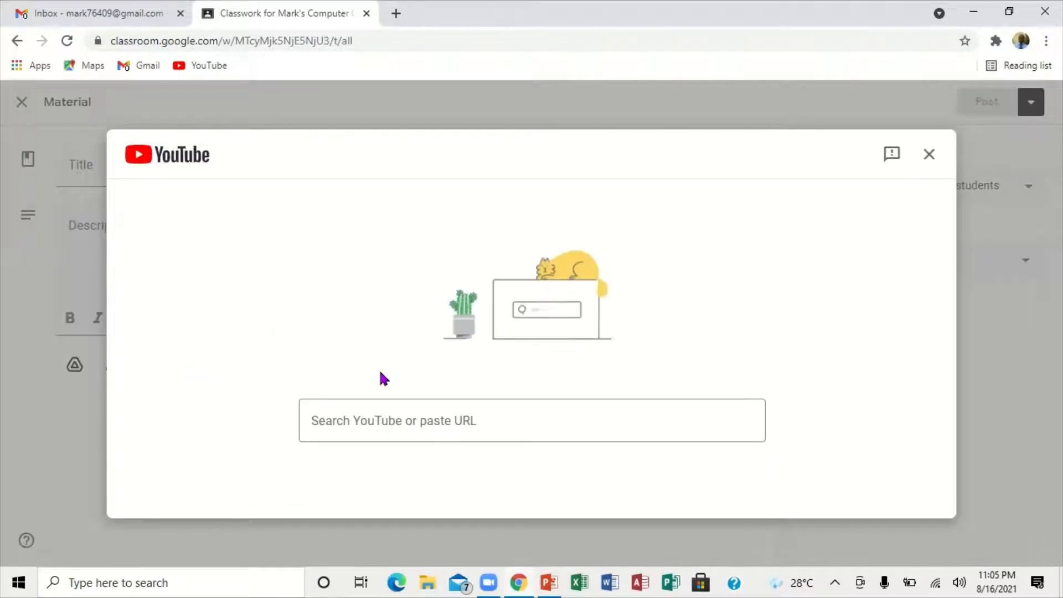
click(413, 421)
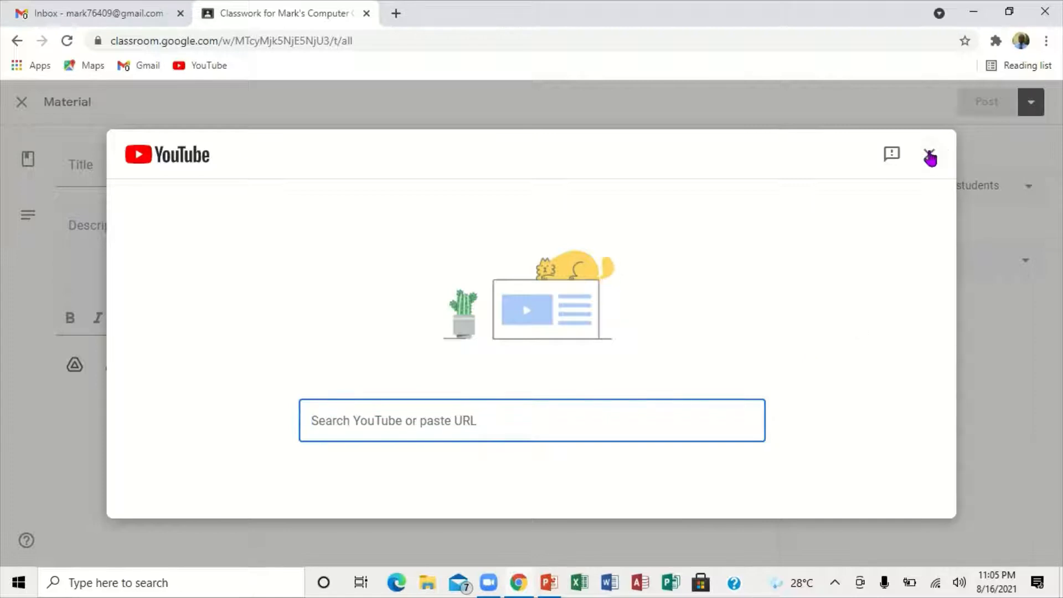
click(929, 154)
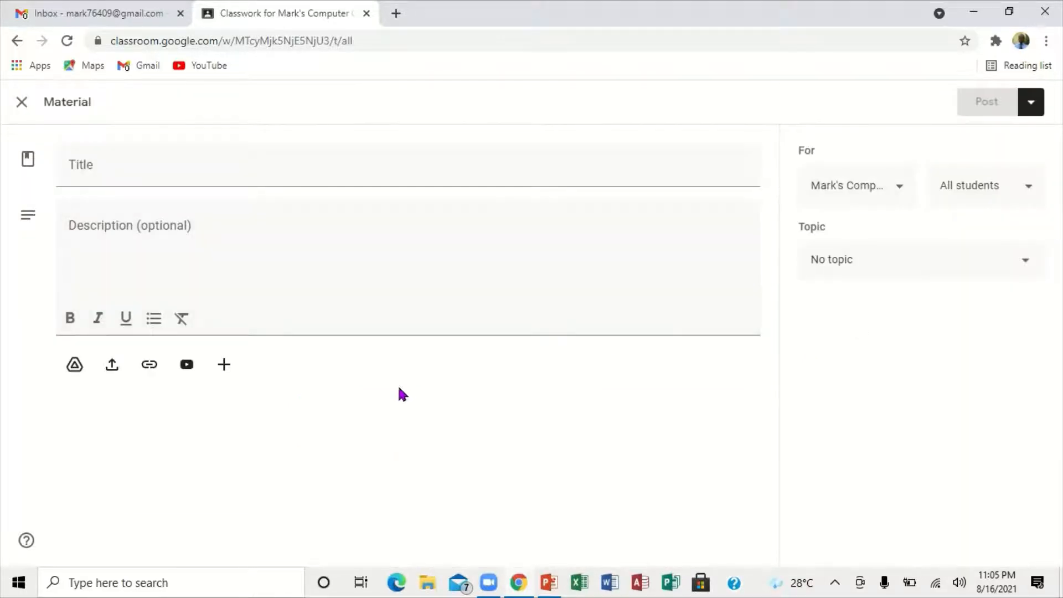
Step: Attach a new blank Google Docs document to the material and remove the attachment again
click(221, 365)
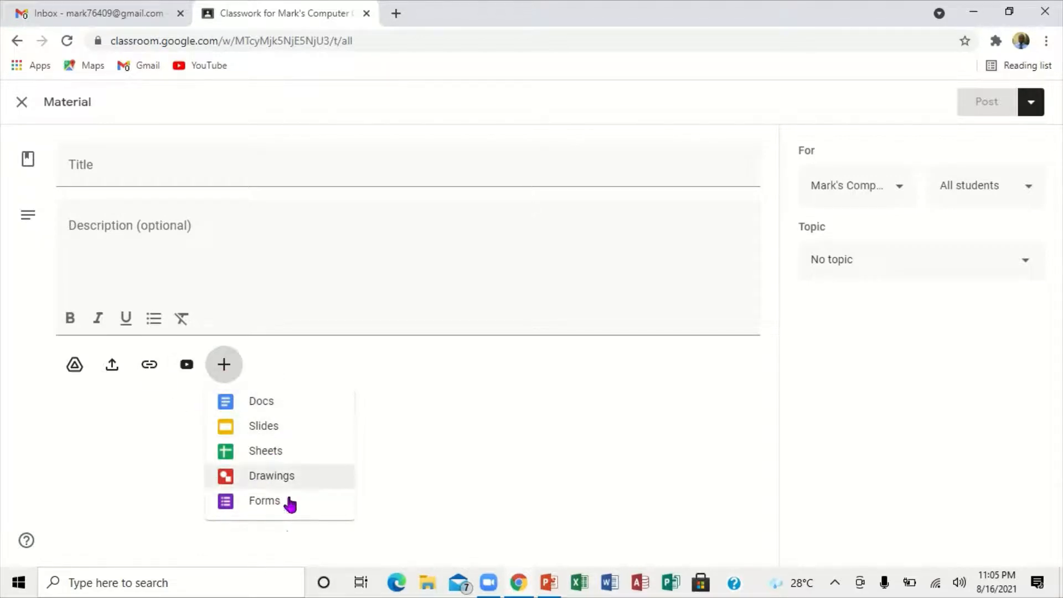
click(259, 399)
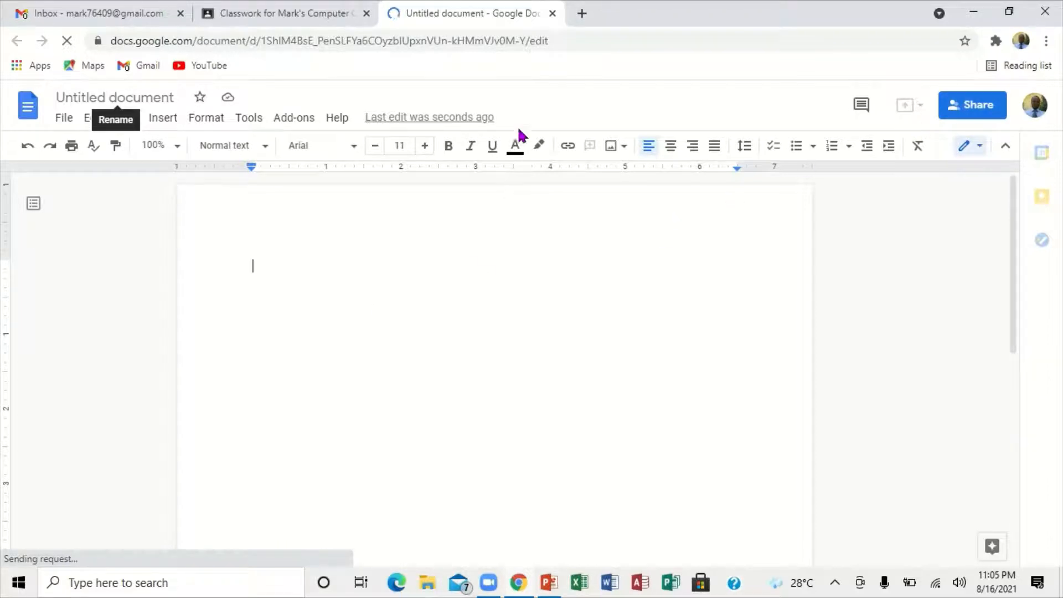
click(552, 13)
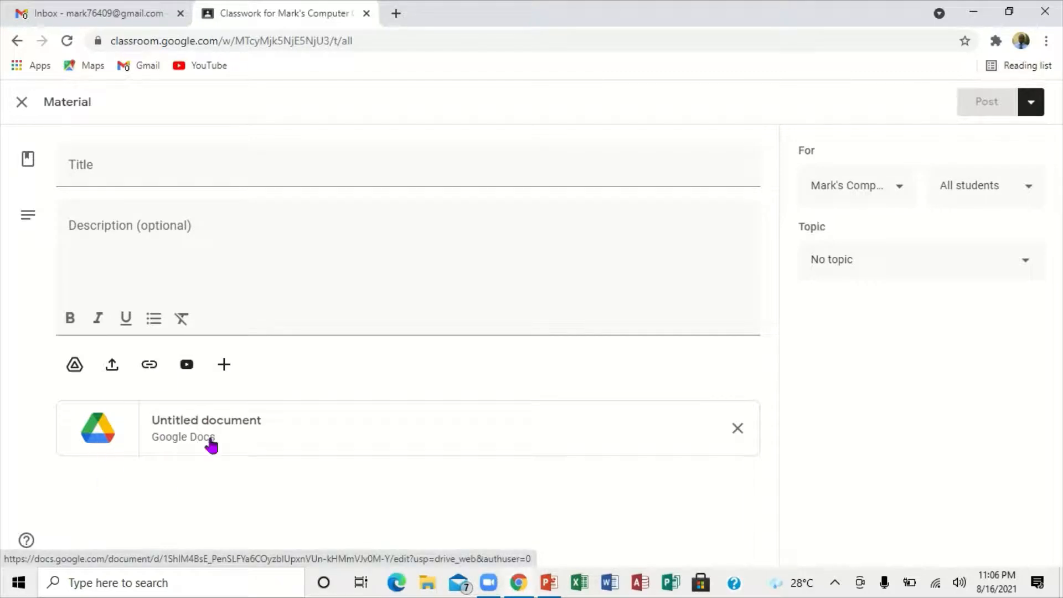
click(737, 429)
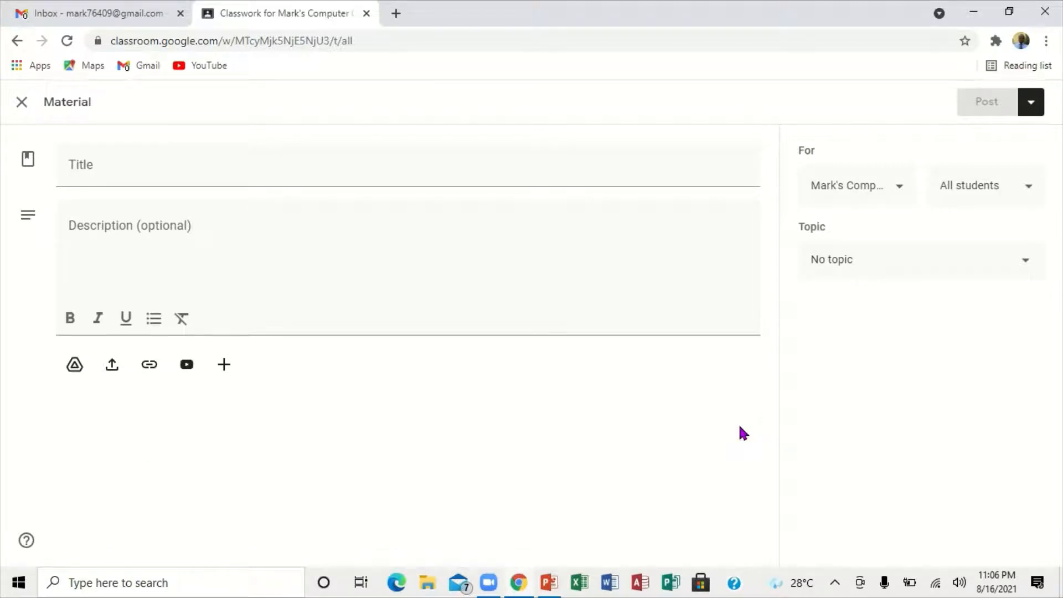
Step: Search YouTube for "sets of numbers" from the material's video attachment option and browse the results
click(186, 365)
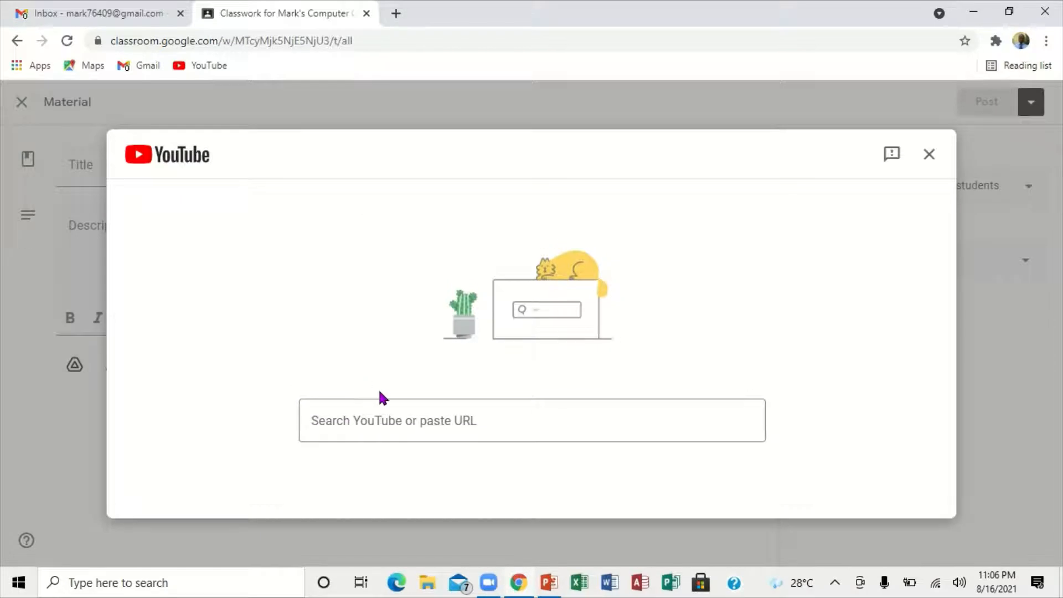
click(377, 408)
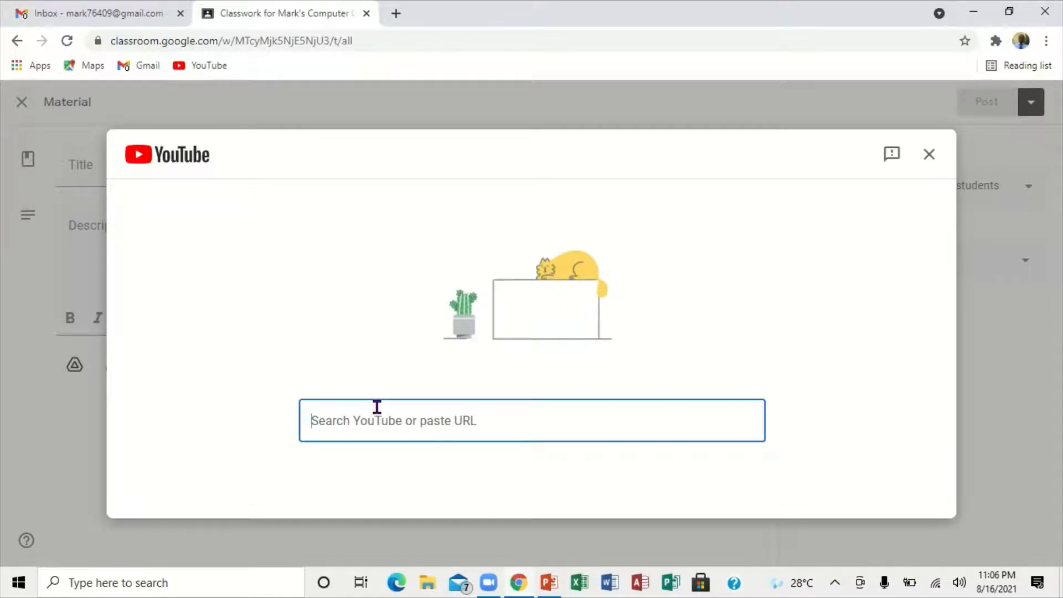
text(sets)
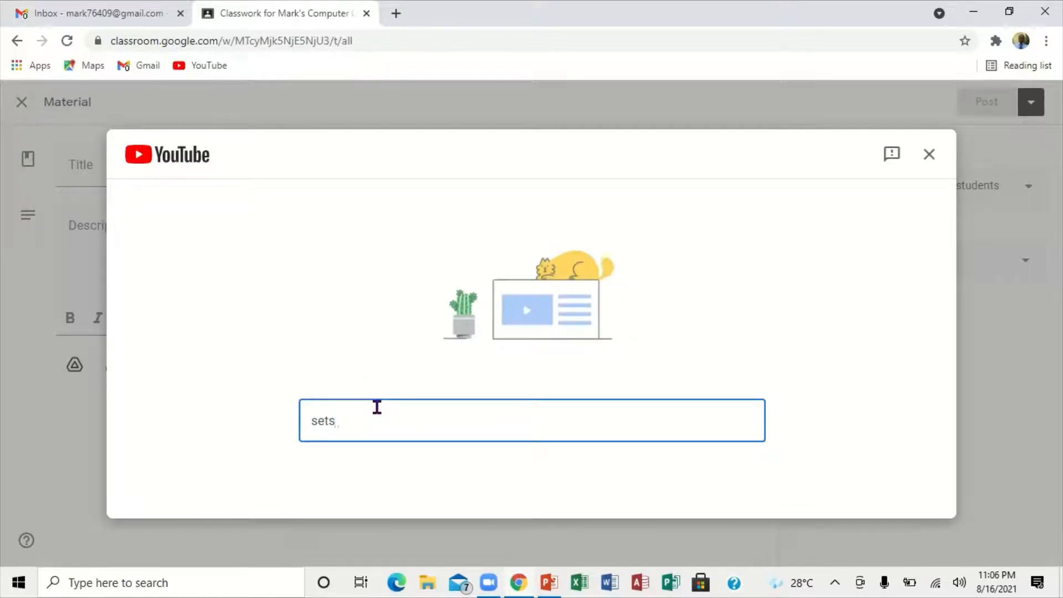
text( of n)
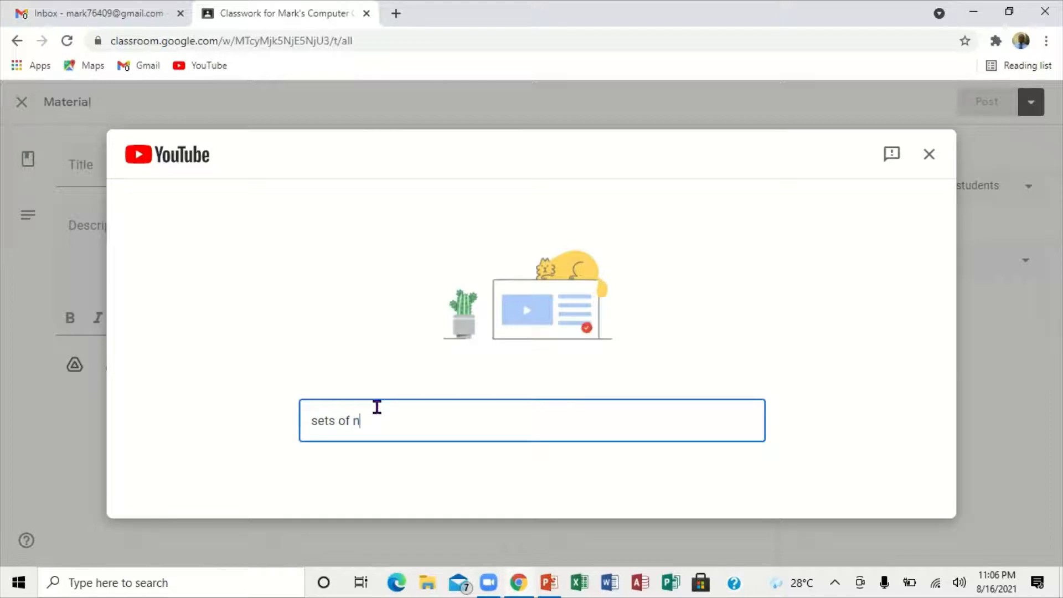
text(umbe)
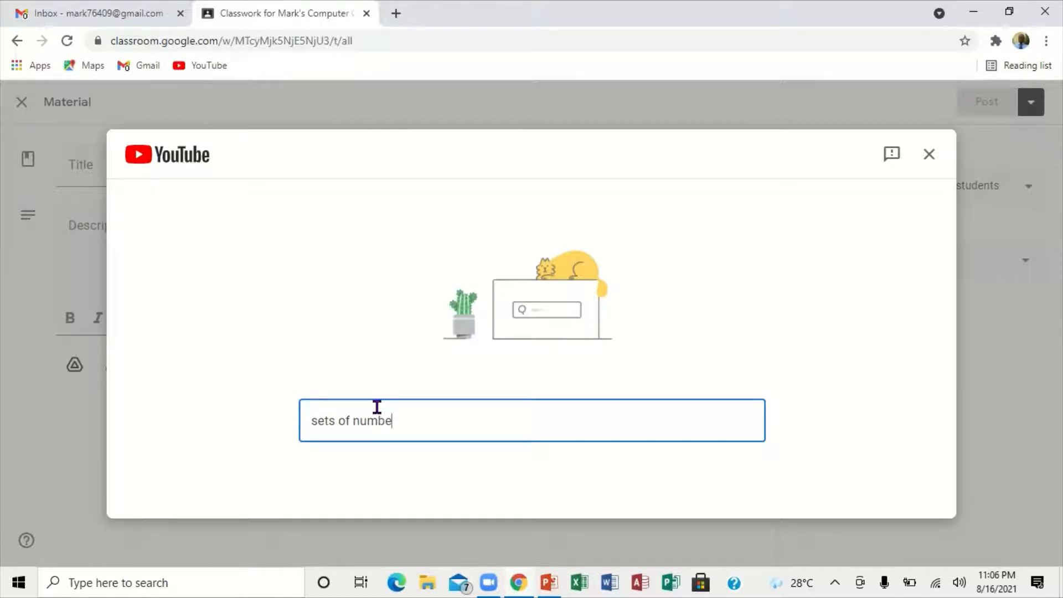
text(rs)
key(Return)
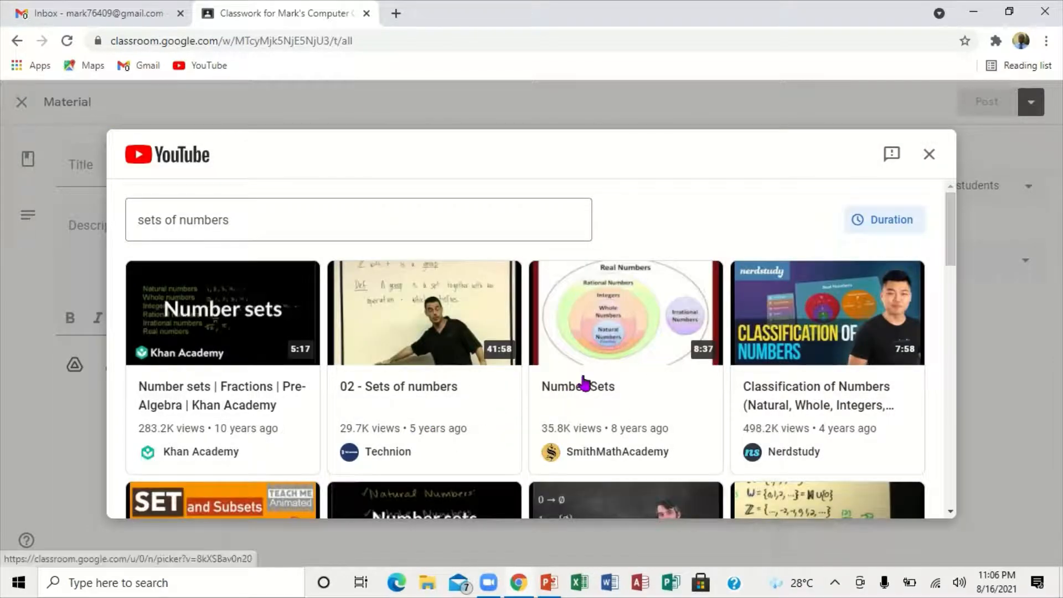
scroll(954, 447, down, 5)
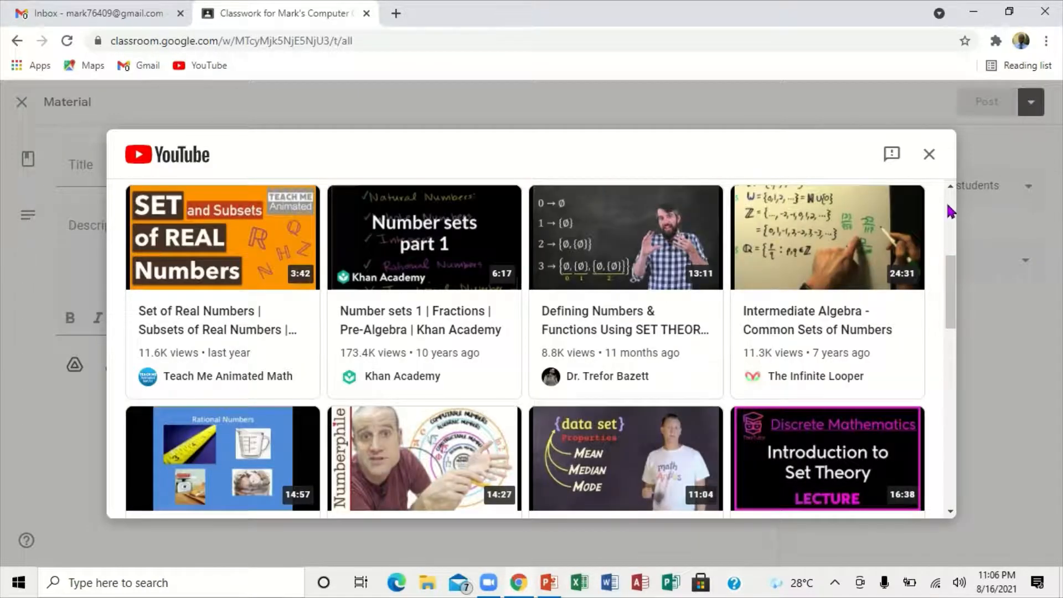
scroll(945, 200, up, 5)
Step: Search YouTube for "how to create a basic Microsoft word", correcting the capitalization of Microsoft with the spelling suggestion
click(241, 213)
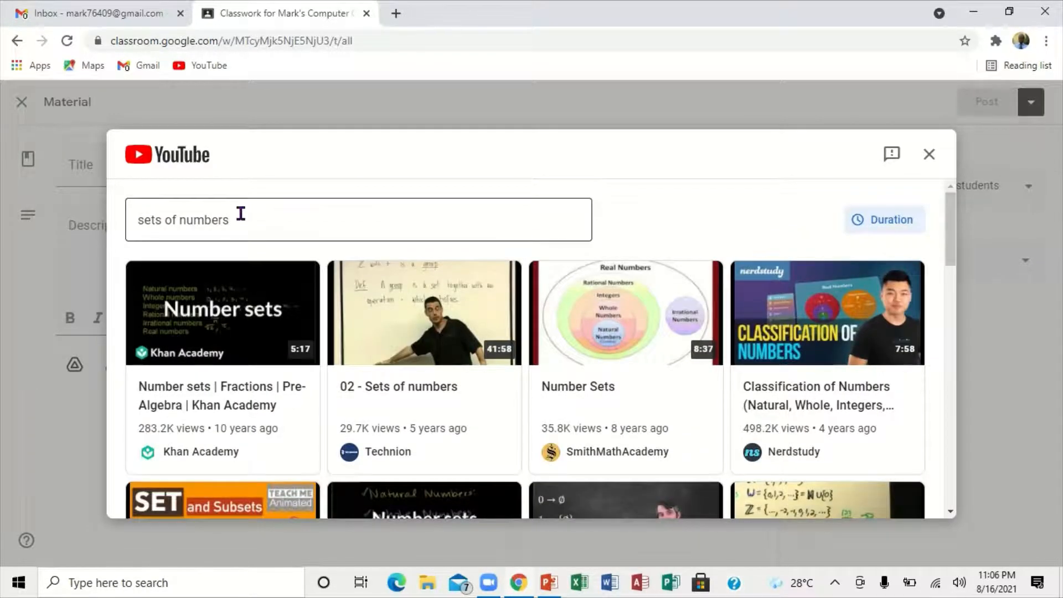
key(BackSpace)
key(BackSpace)
key(BackSpace)
key(BackSpace)
key(BackSpace)
key(BackSpace)
key(BackSpace)
key(BackSpace)
key(BackSpace)
key(BackSpace)
key(BackSpace)
key(BackSpace)
key(BackSpace)
key(BackSpace)
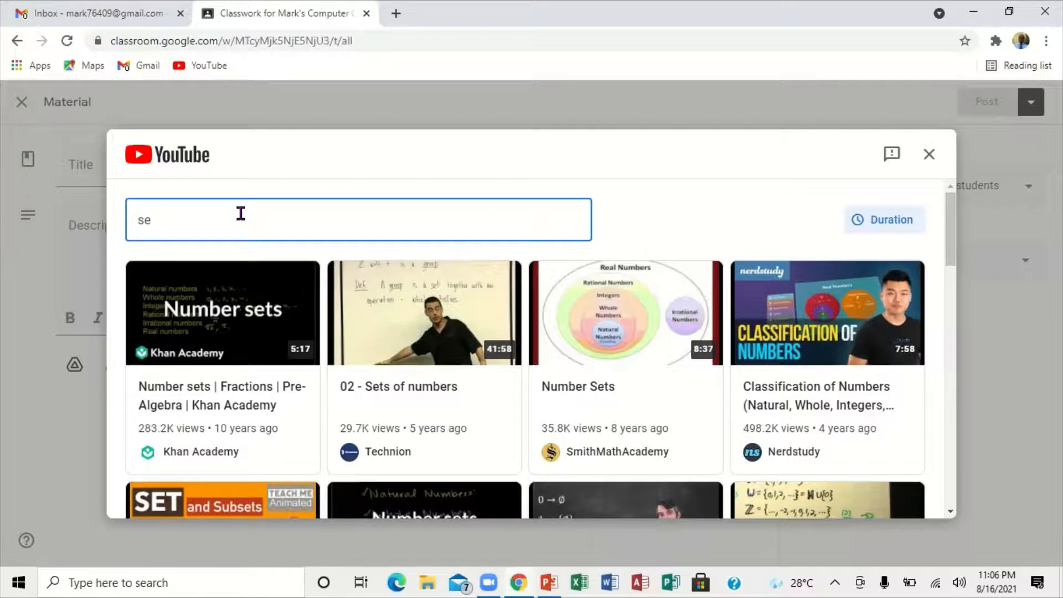
text(how to create a basi)
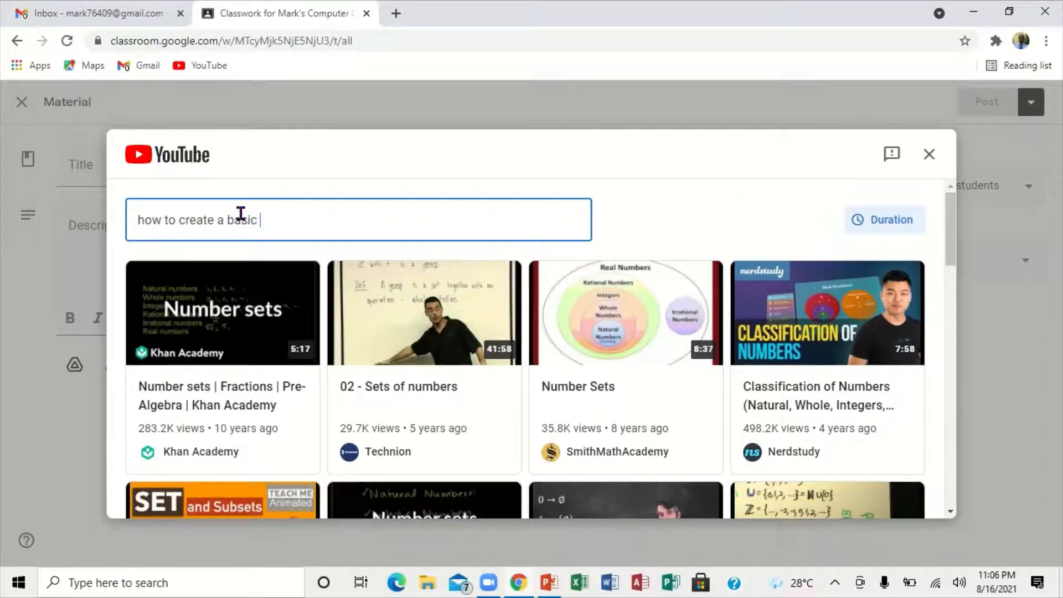
text(crosoft word)
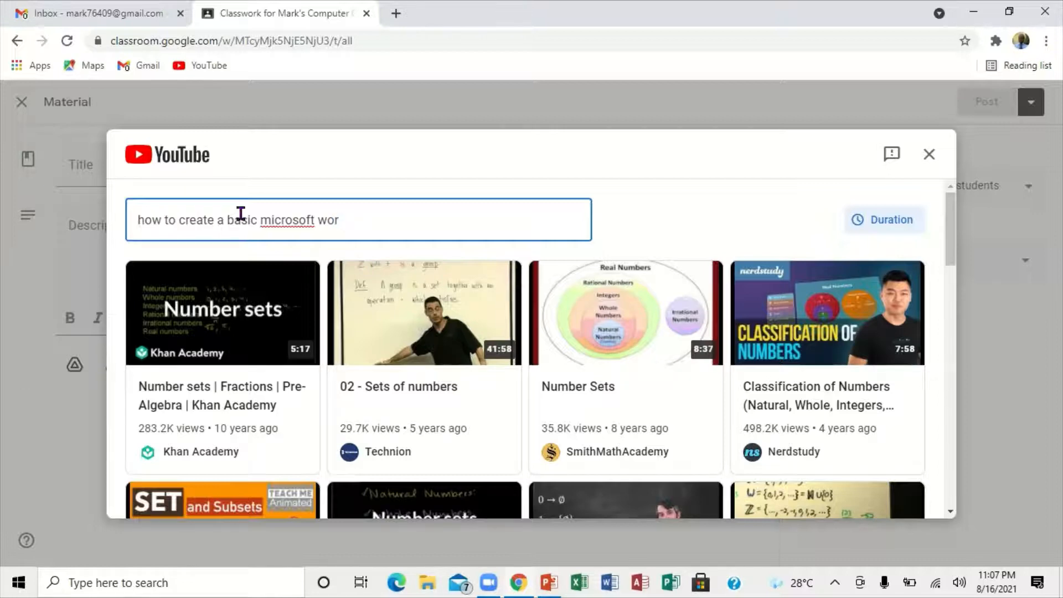
right_click(280, 224)
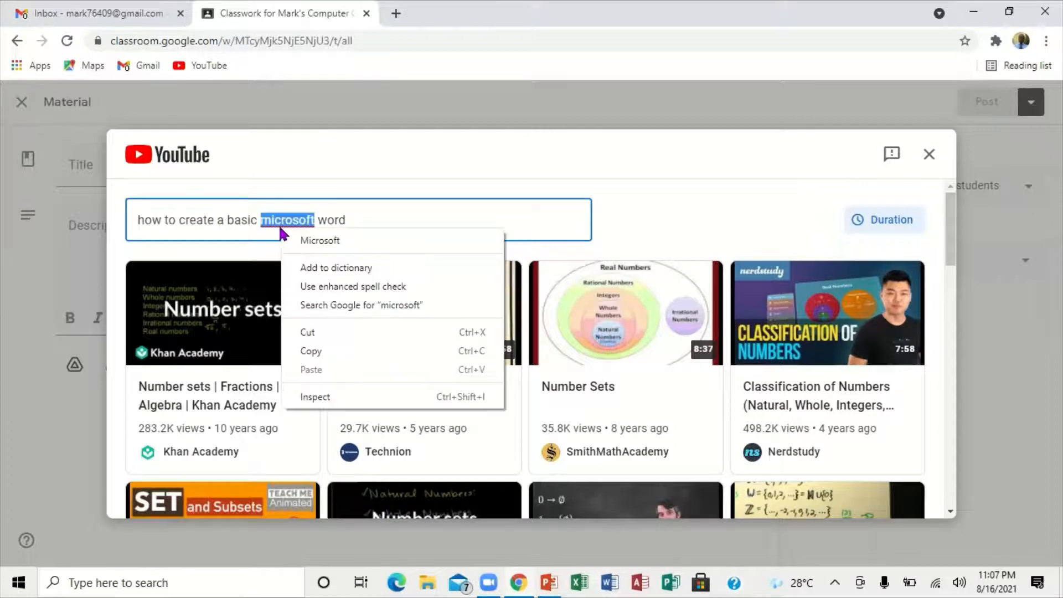
click(314, 241)
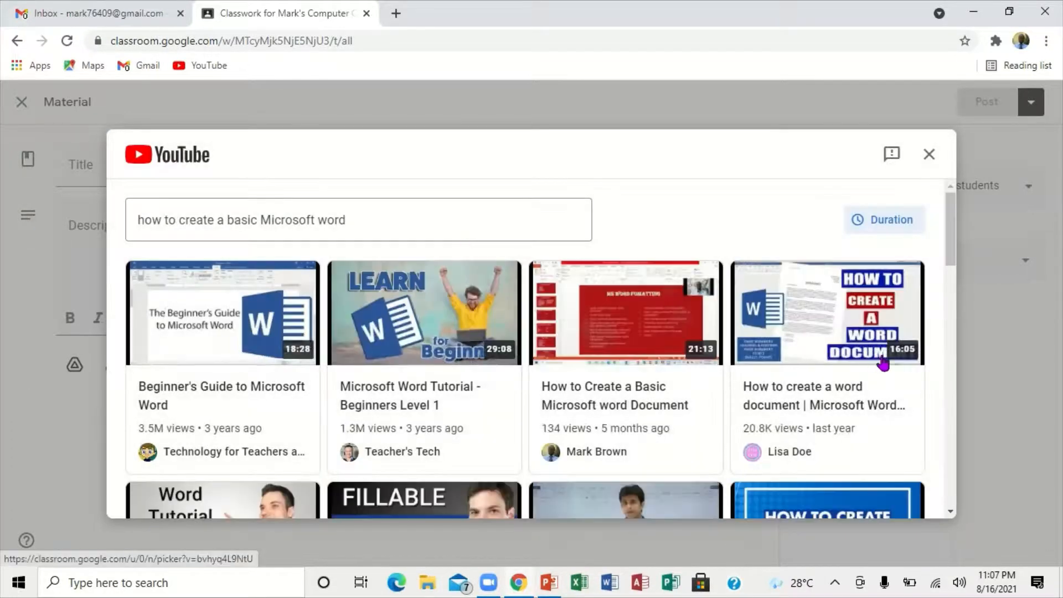
Step: Attach the video "How to Create a Basic Microsoft word Document" to the material, and remove it before closing the unposted material
click(630, 326)
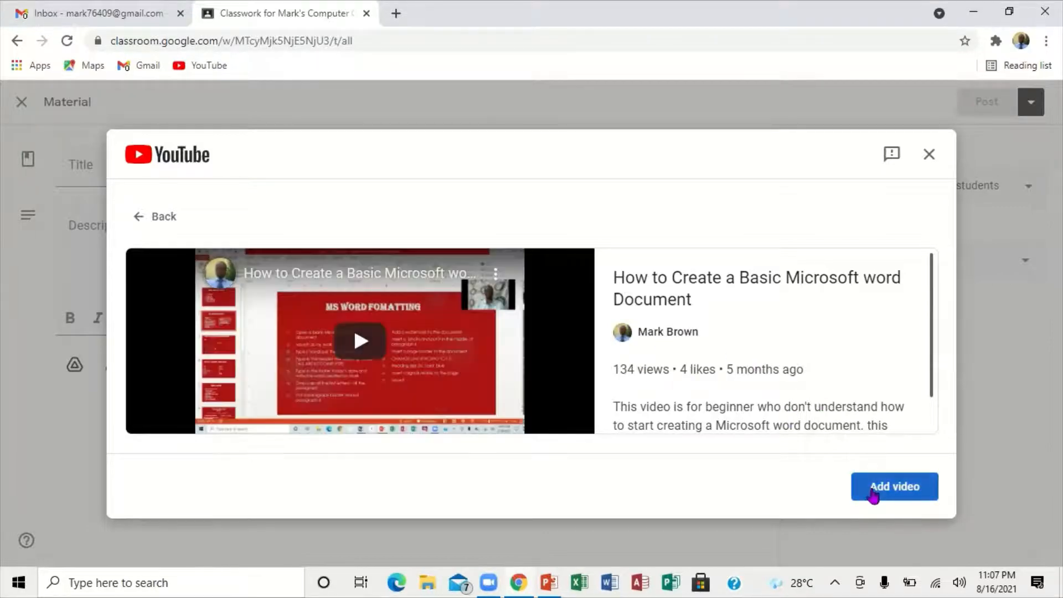
click(892, 492)
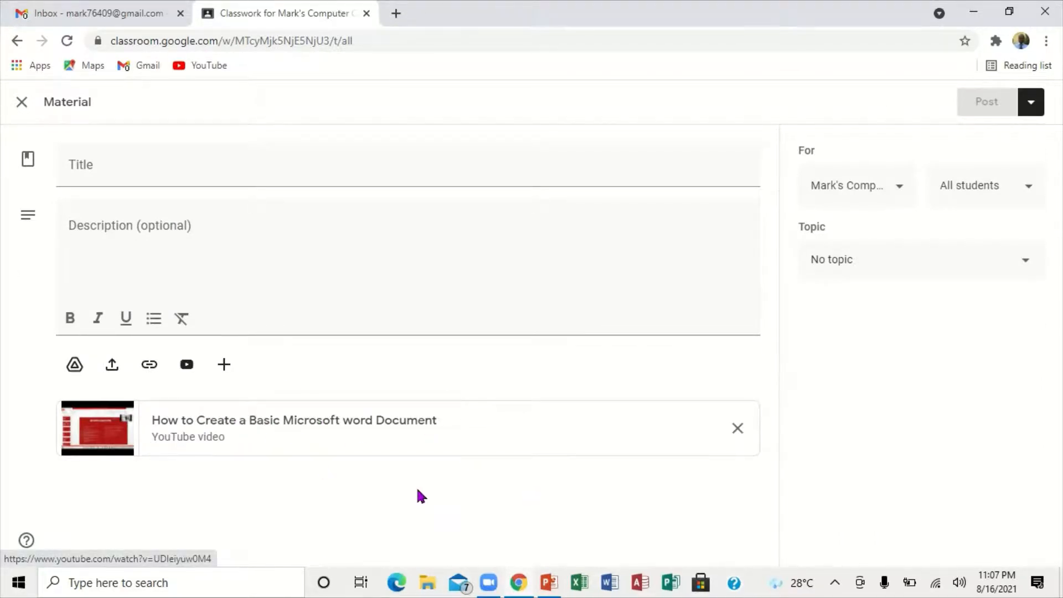
click(738, 428)
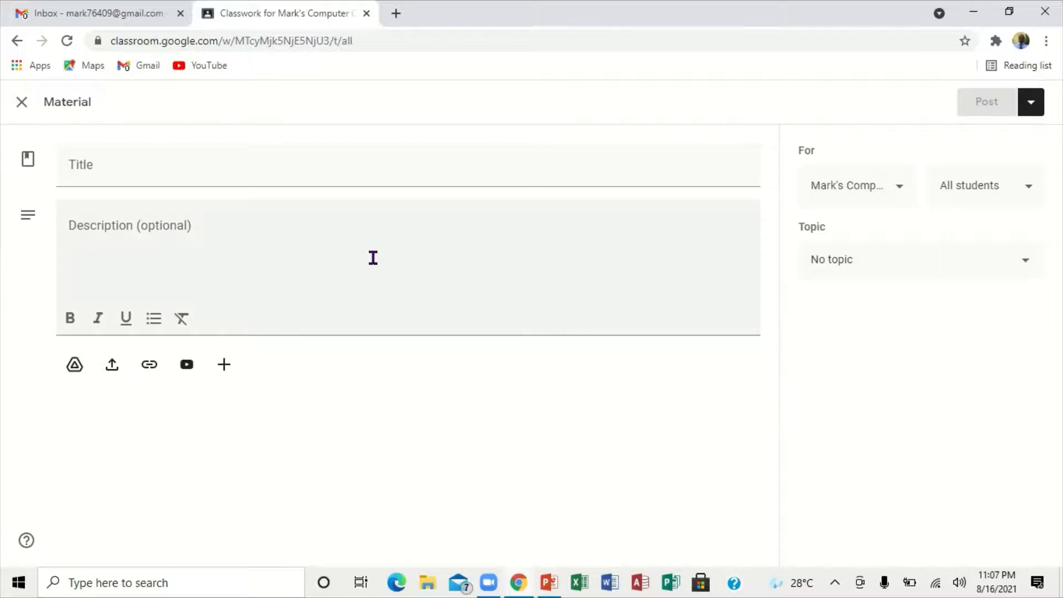
click(20, 106)
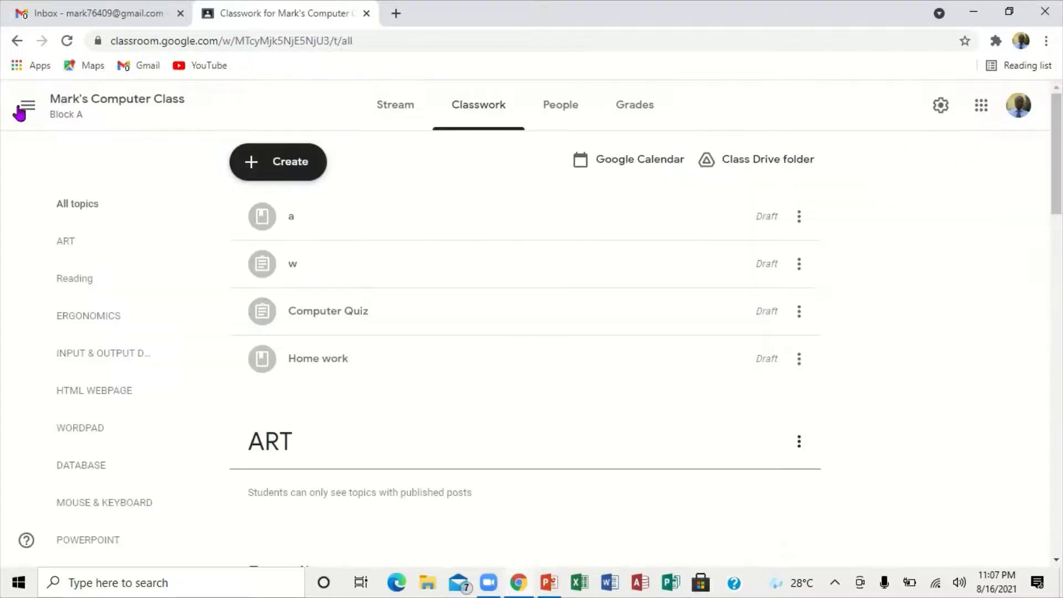
Step: Start a new question in Classwork and look through its Google Drive, file upload, link and new-file attachment options without attaching anything
click(287, 168)
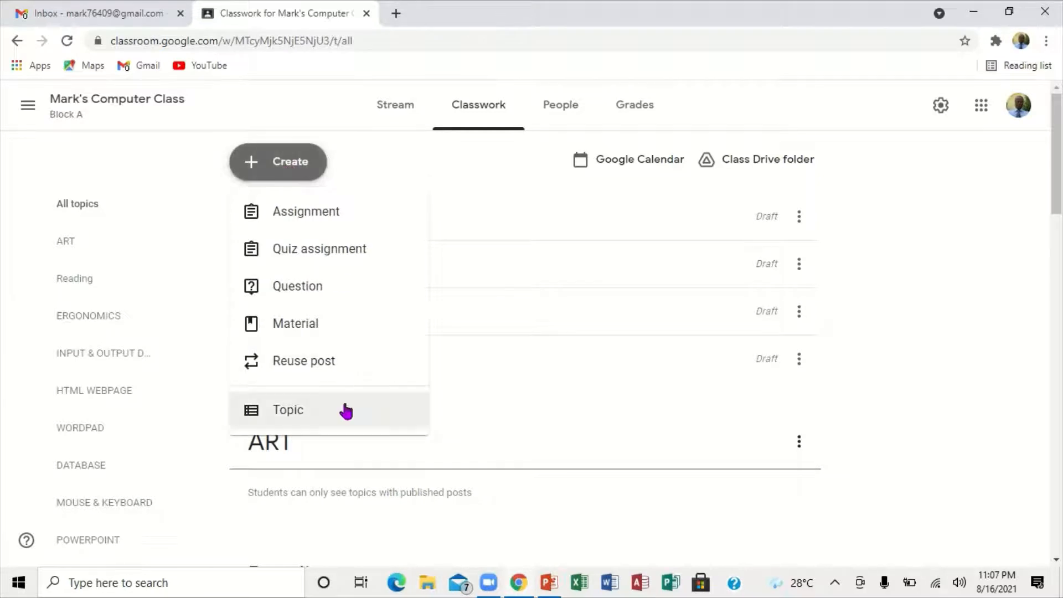
click(299, 284)
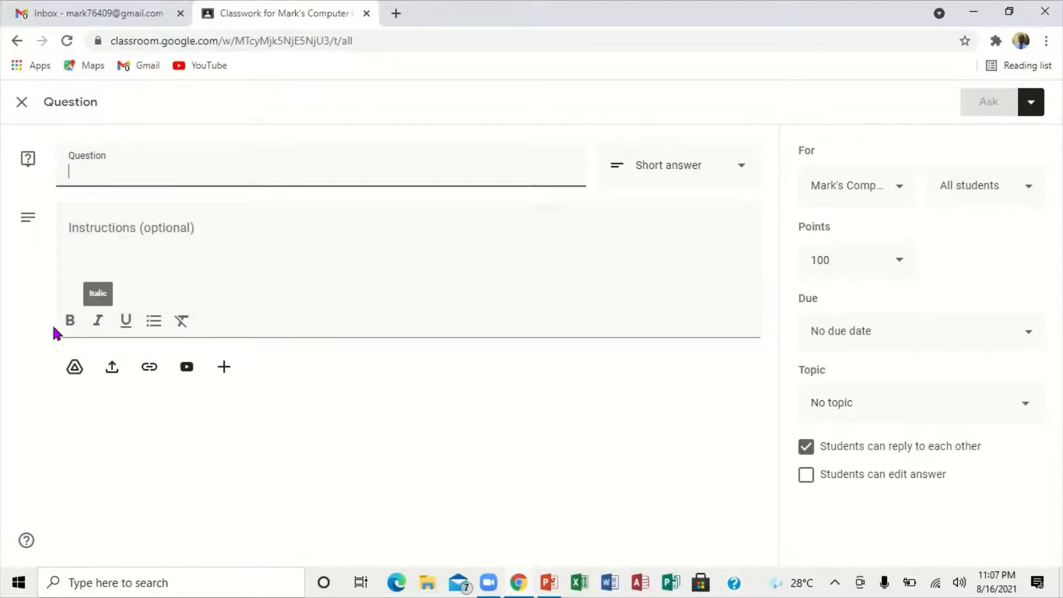
click(76, 369)
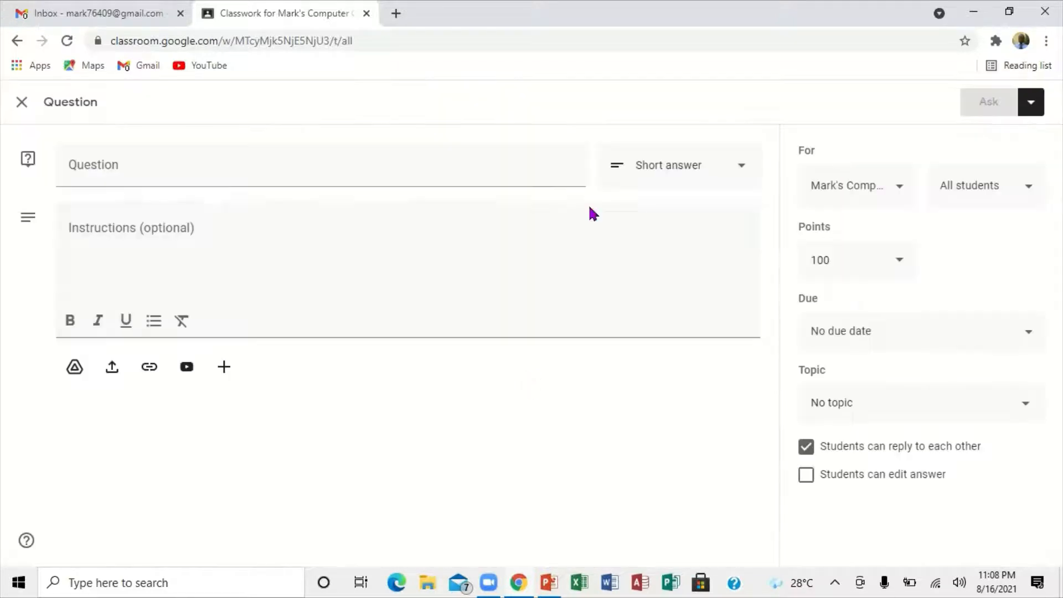
click(837, 146)
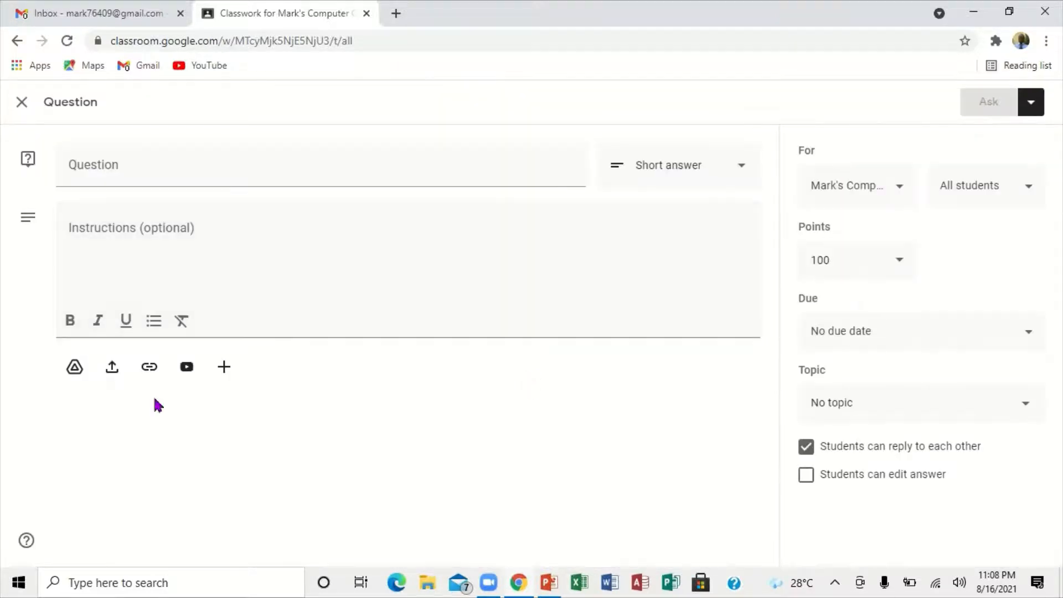
click(112, 367)
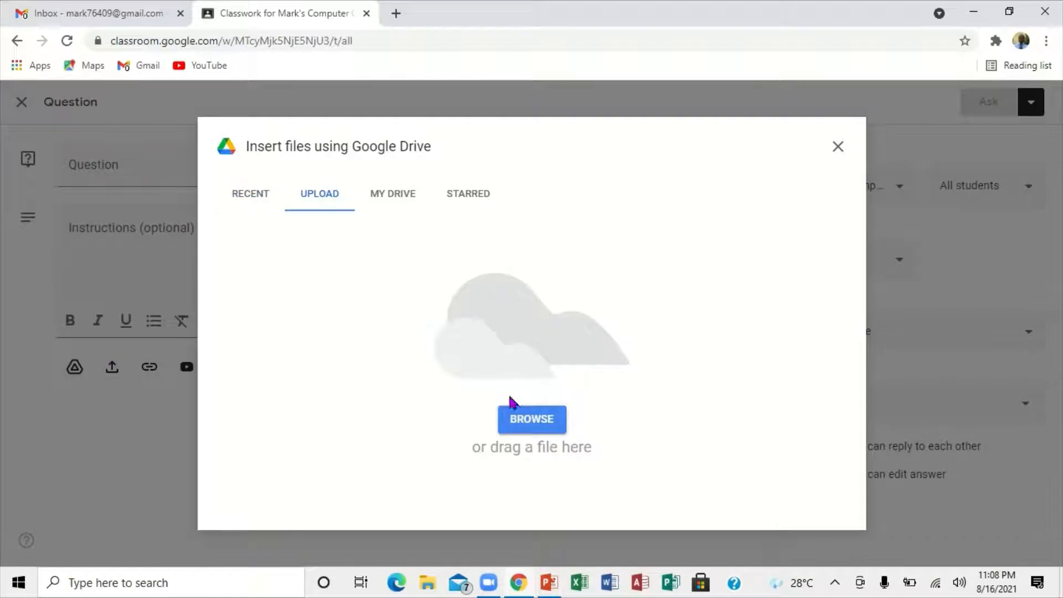
click(837, 148)
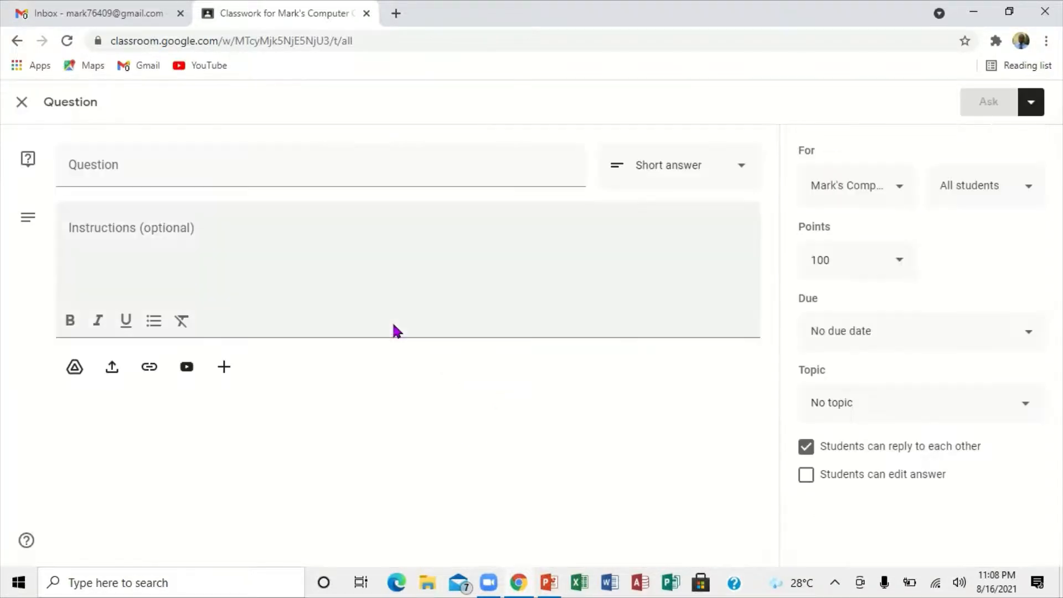
click(149, 366)
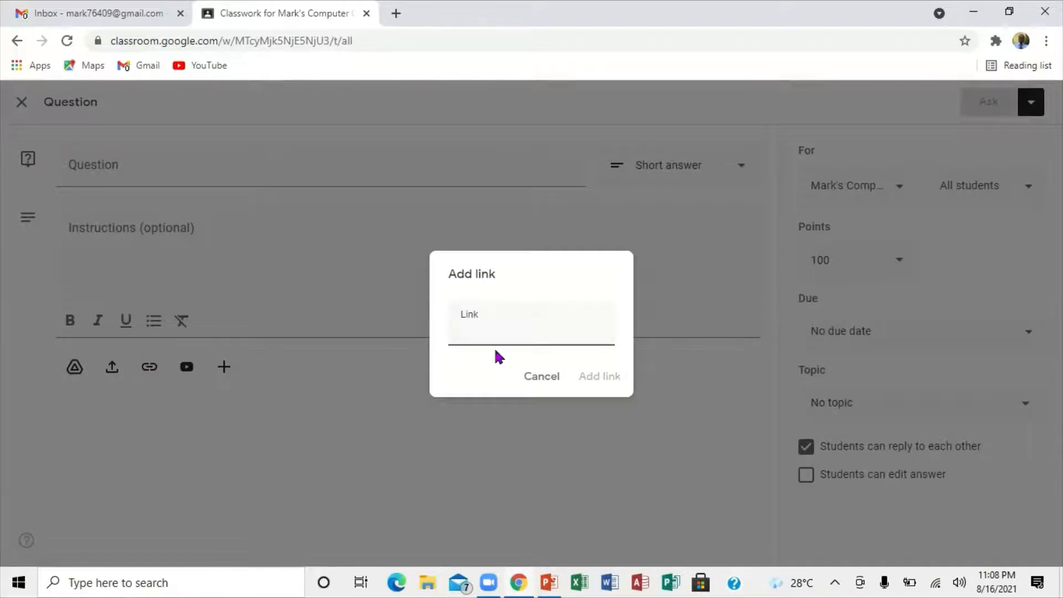
click(552, 379)
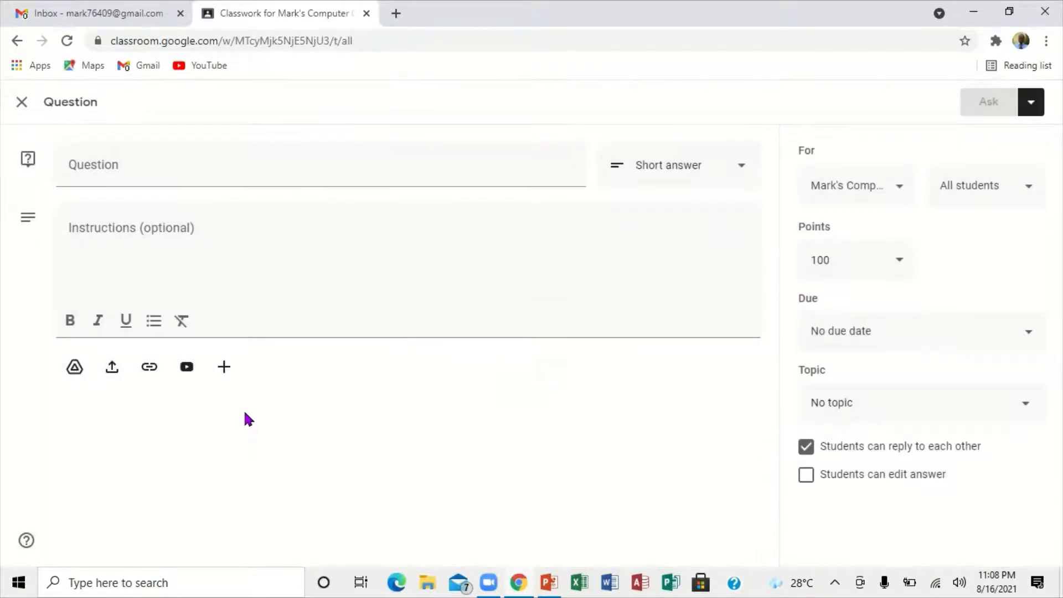
click(218, 369)
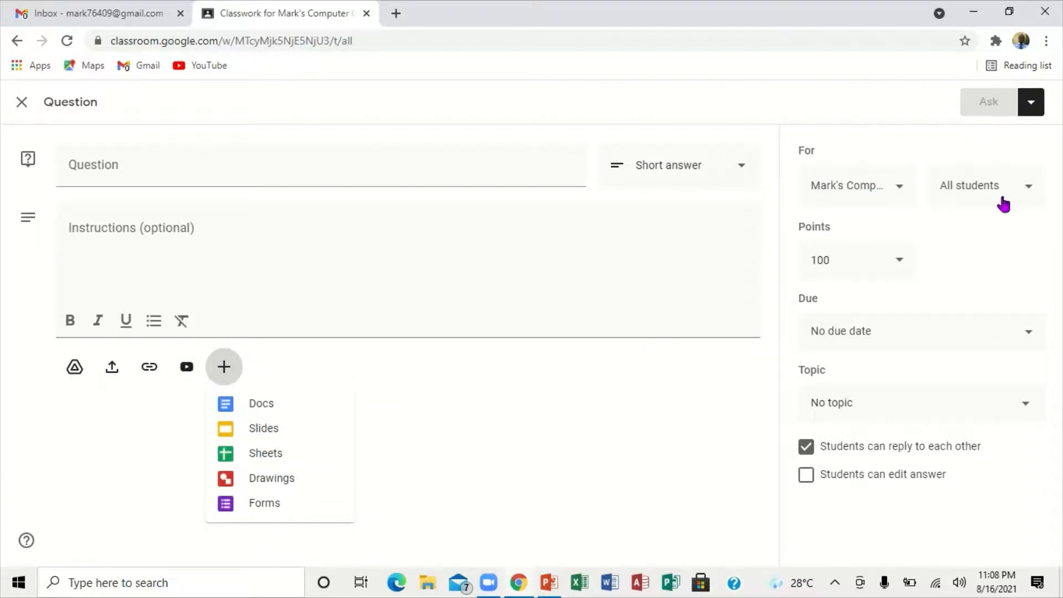
Step: Review the question's student selection, points, due date and topic options without changing them
click(1031, 193)
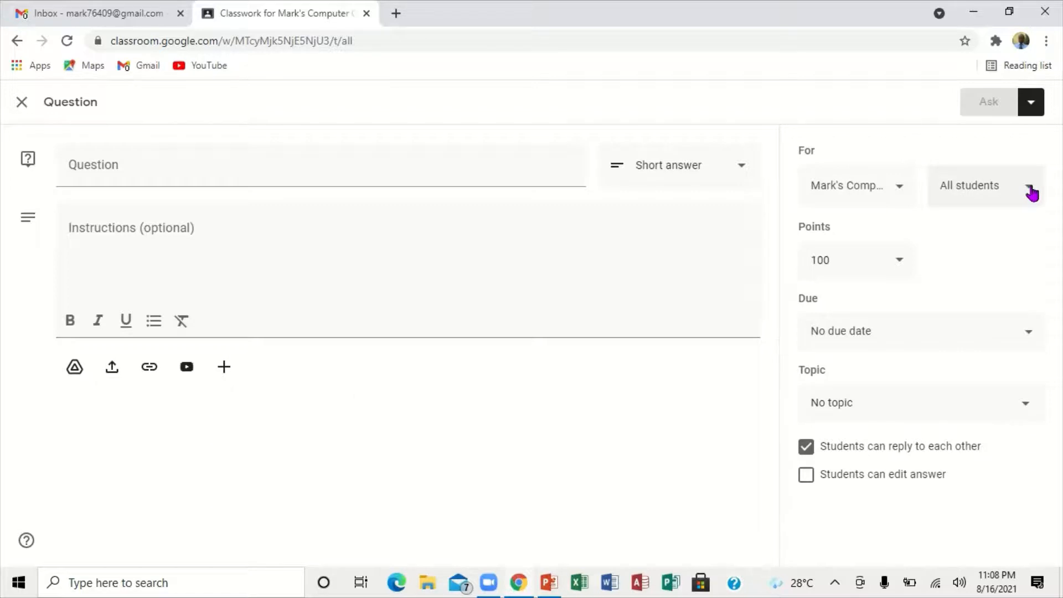
click(900, 262)
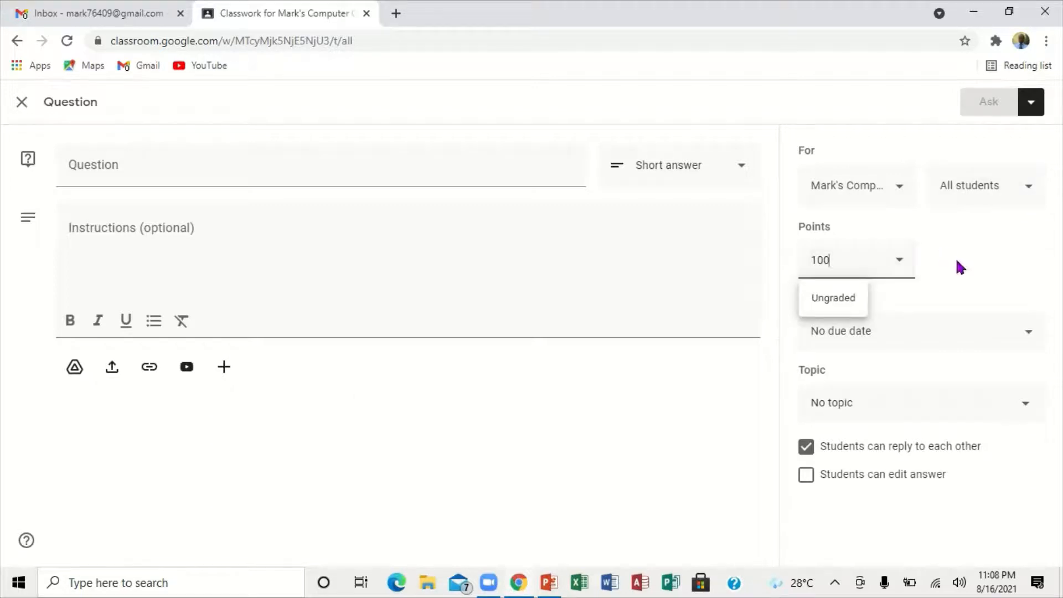
click(1030, 335)
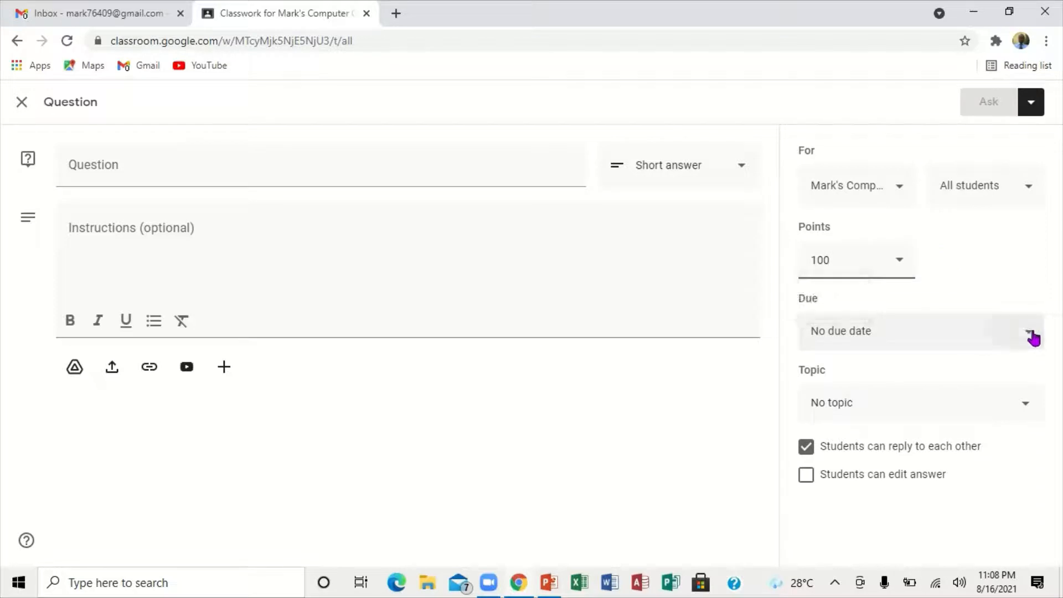
click(1050, 378)
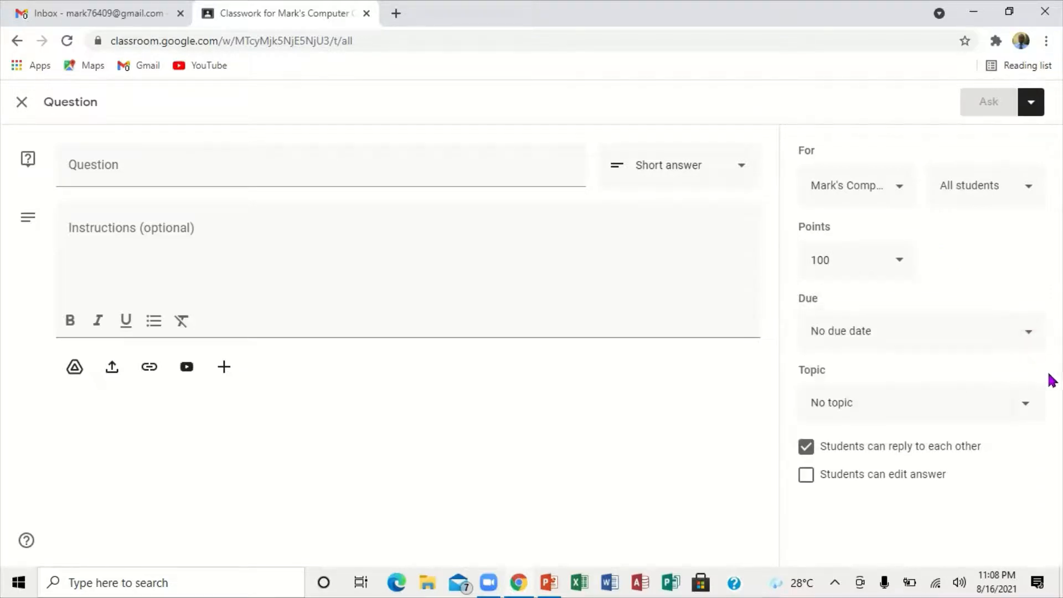
click(1029, 403)
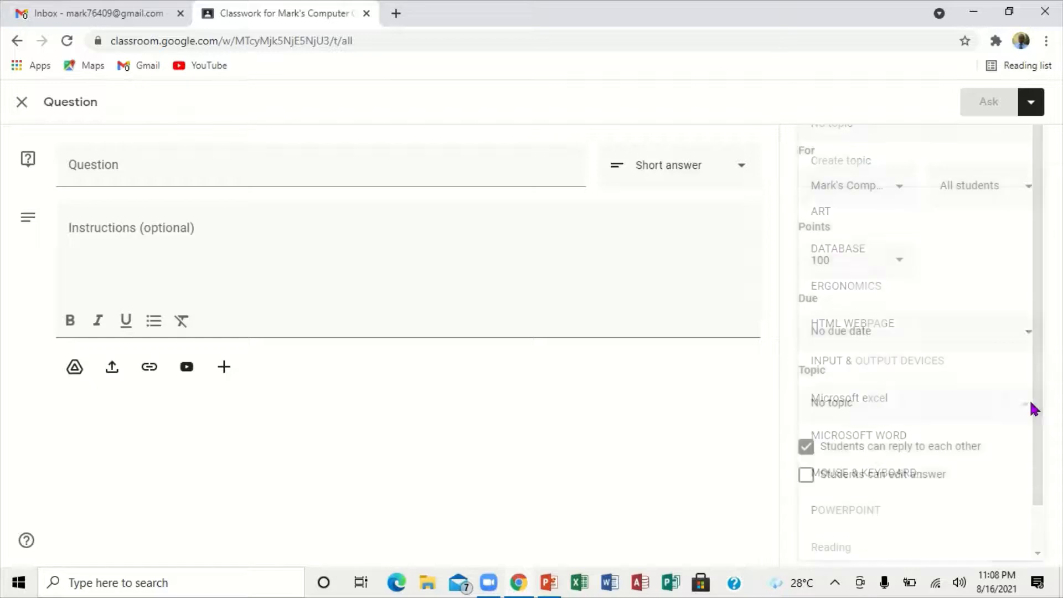
click(1050, 440)
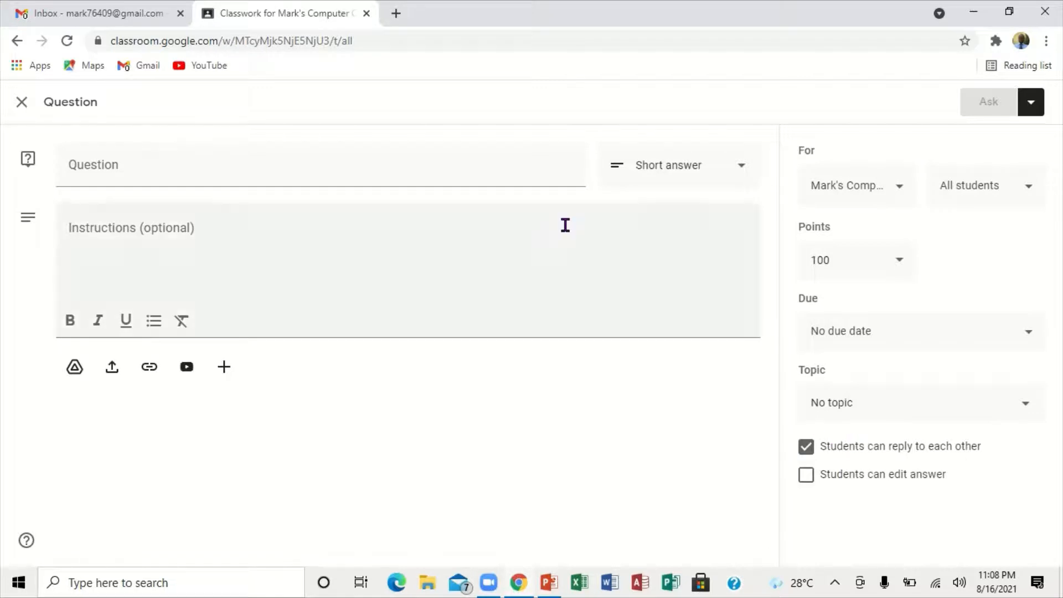
Step: Set the question's answer type to Multiple choice, check its Google Drive attachment option, and close the question without posting it
click(740, 170)
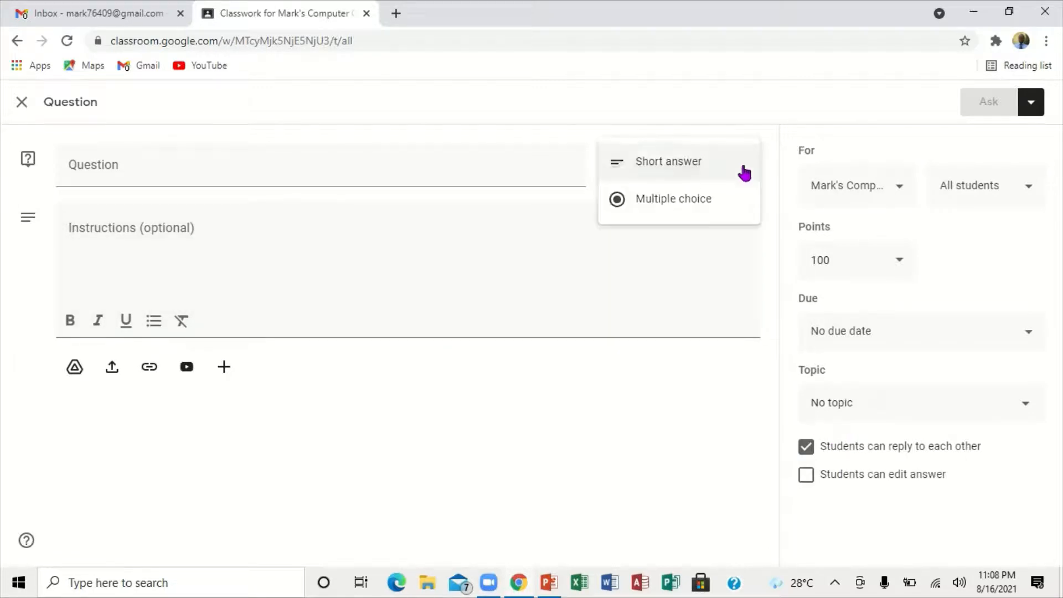
click(692, 197)
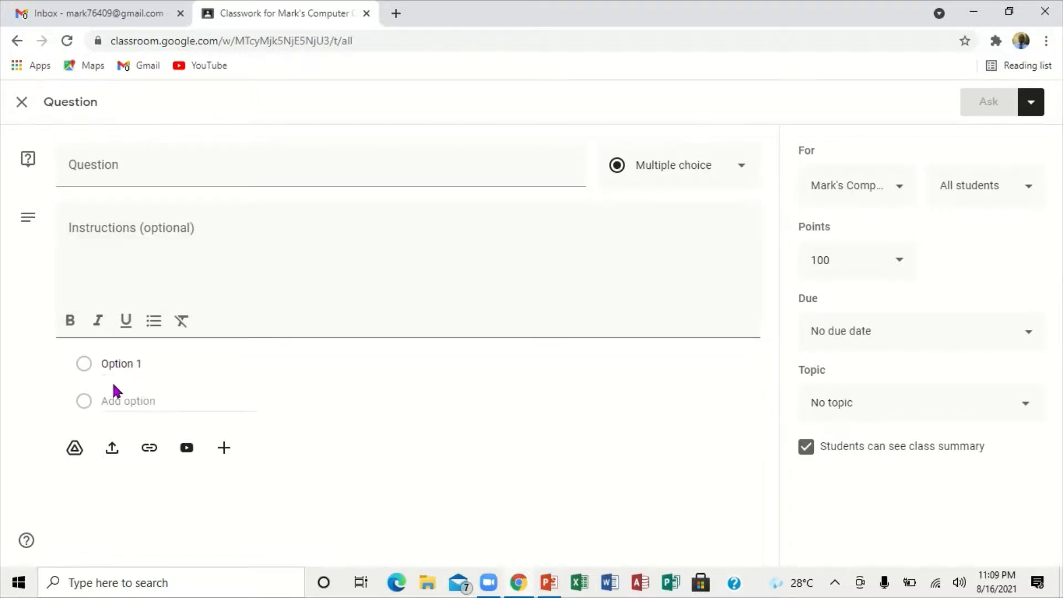
click(75, 450)
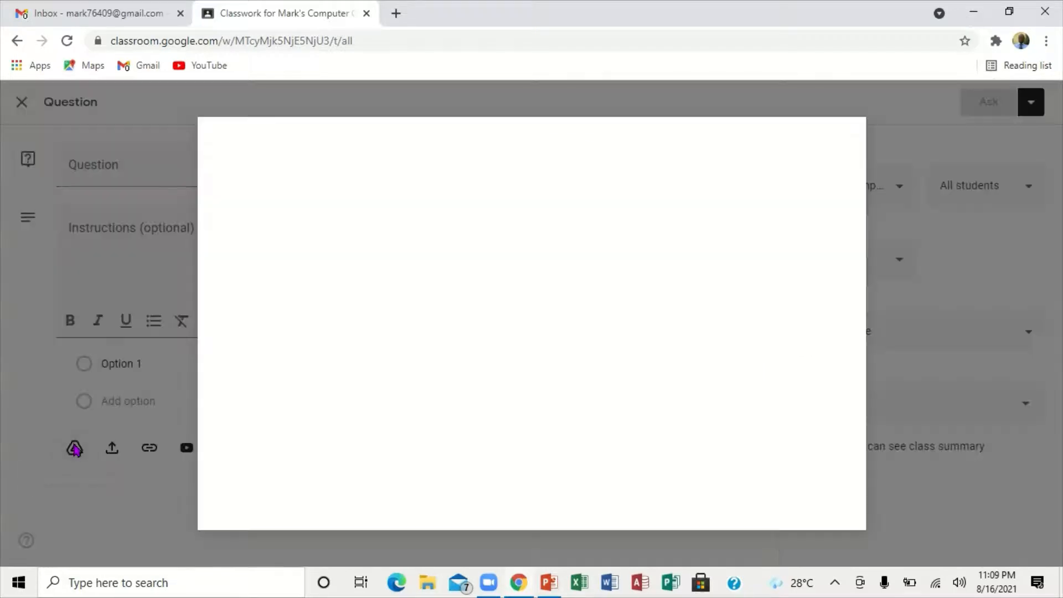
click(835, 148)
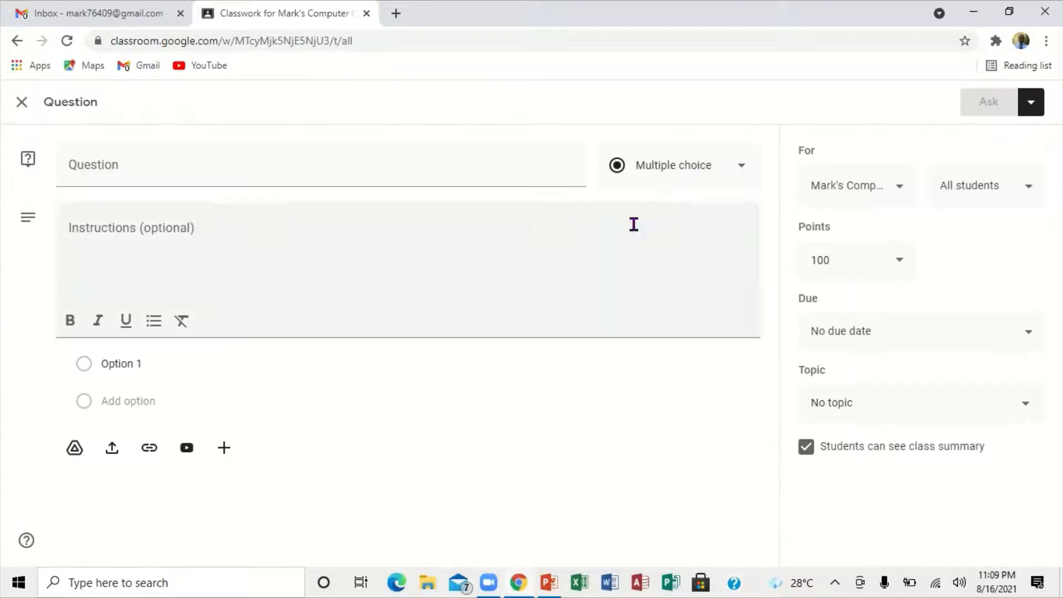
click(20, 105)
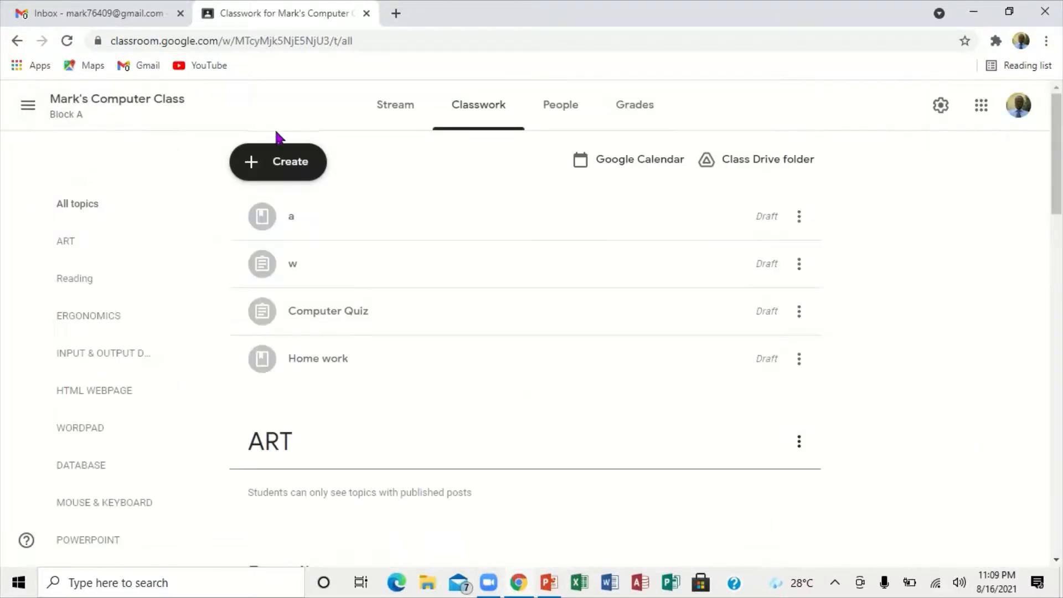
Step: Create a new quiz assignment and open its attached Blank Quiz form for editing
click(277, 161)
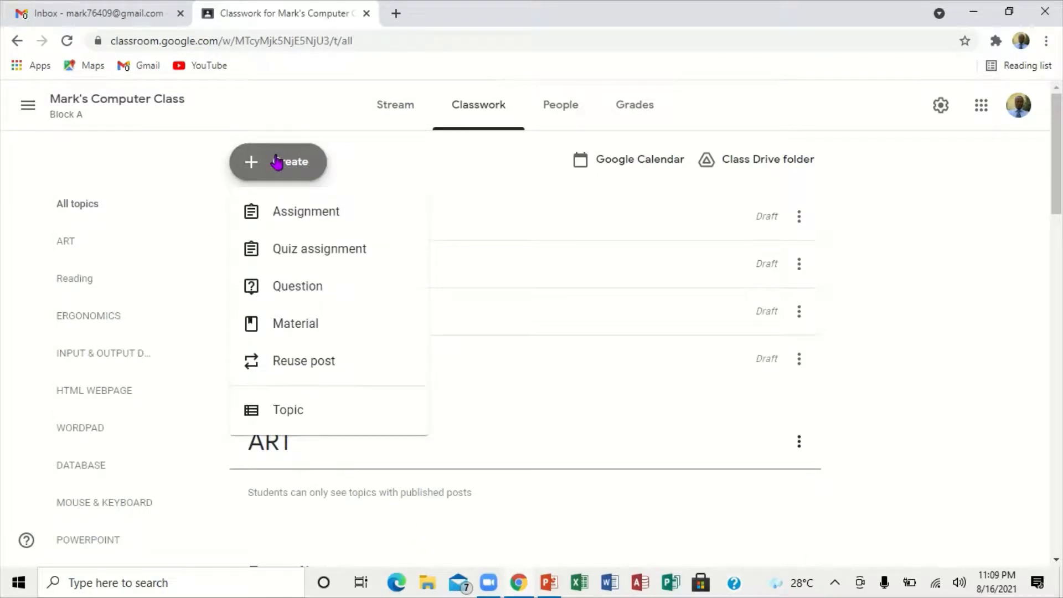
click(306, 254)
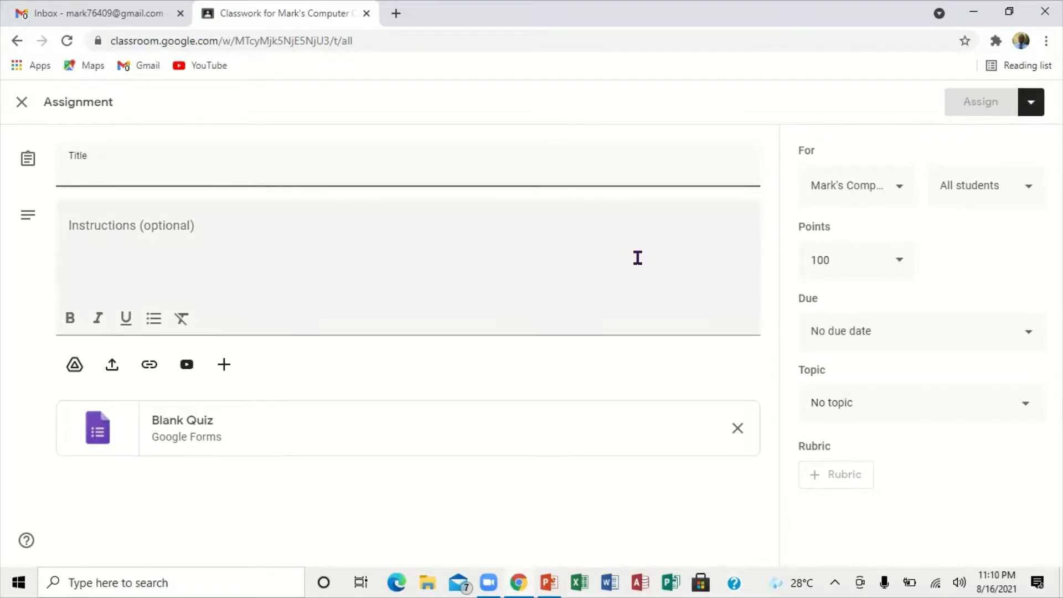
click(175, 431)
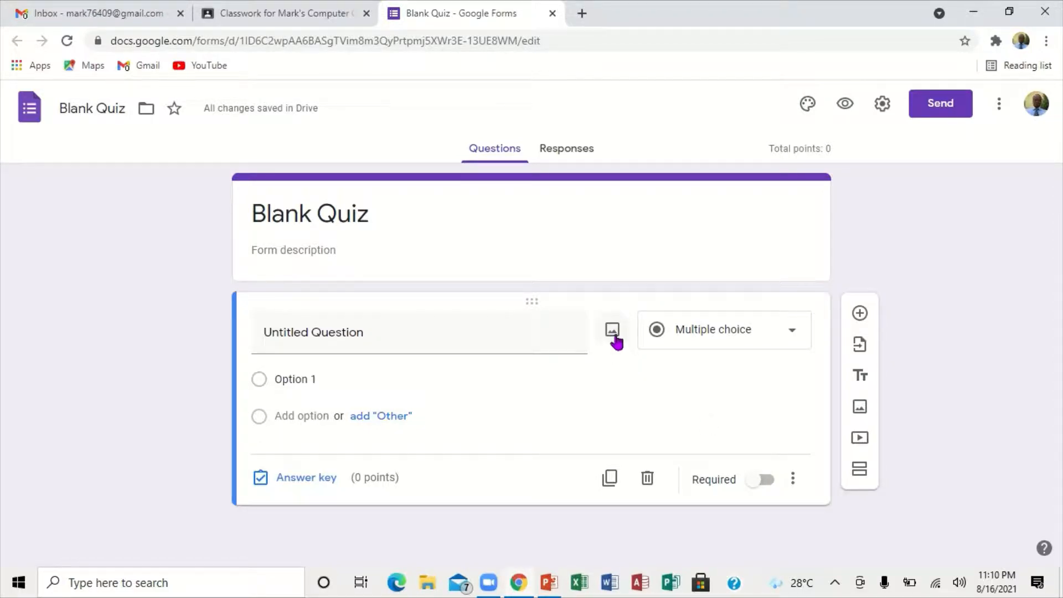
Step: Try the Short answer and Paragraph question types on the quiz's untitled question
click(794, 334)
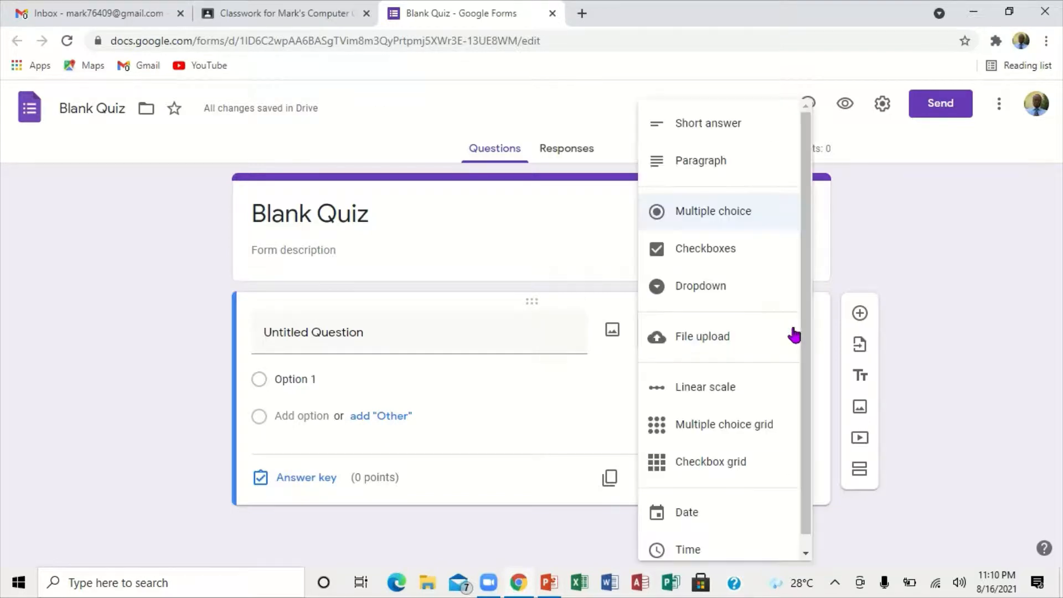
click(687, 124)
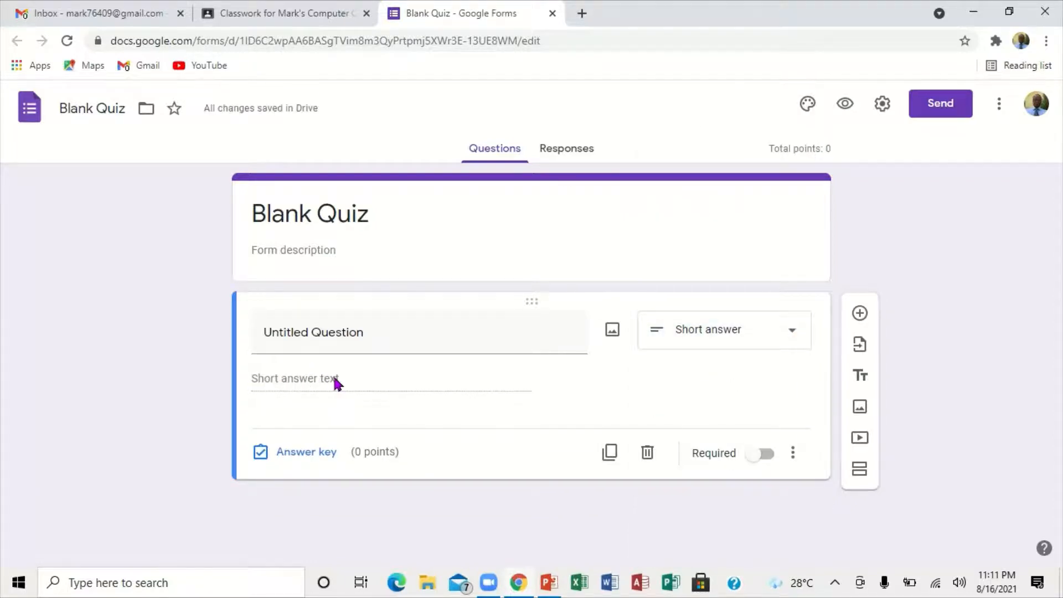
click(793, 331)
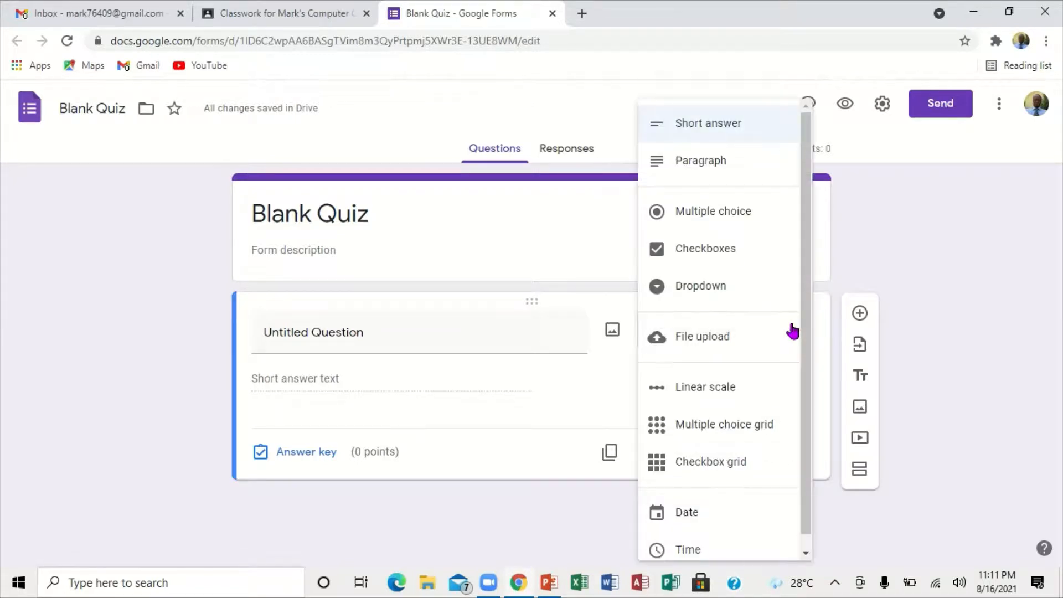
click(728, 160)
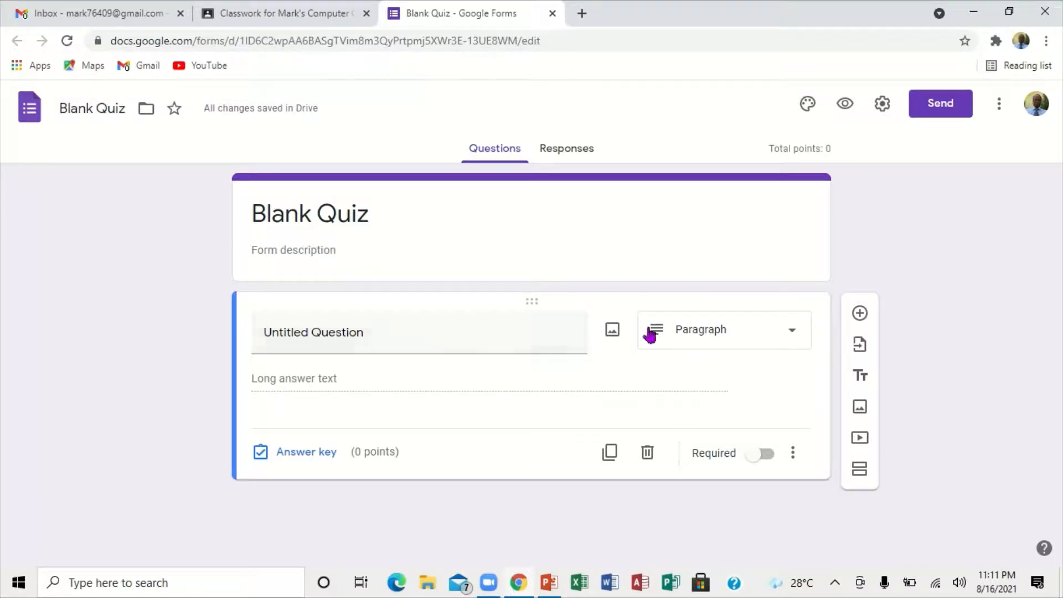
Step: Try the Multiple choice and Checkboxes types on the untitled question
click(793, 334)
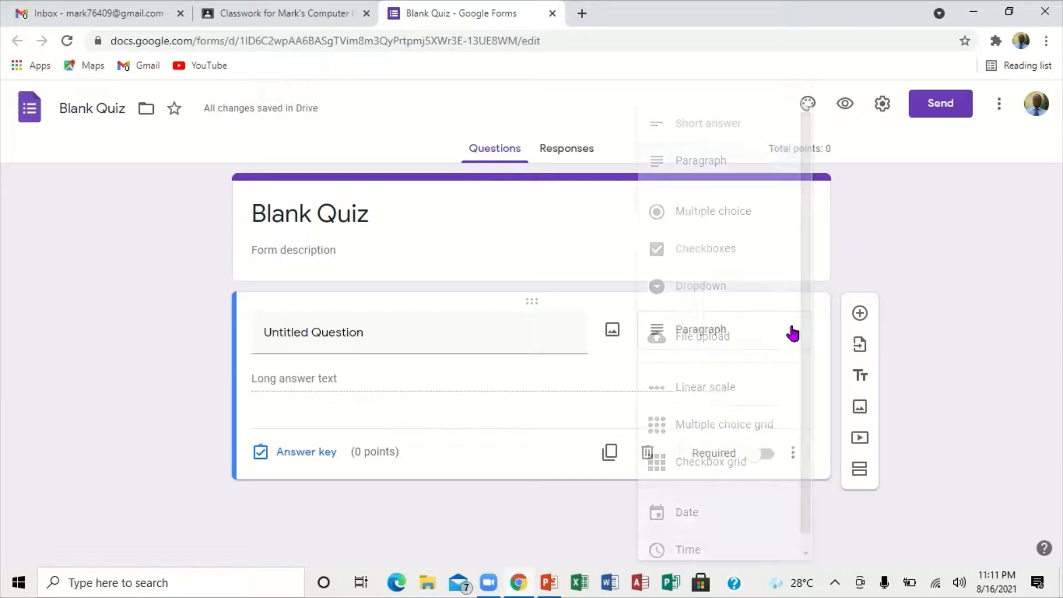
click(721, 218)
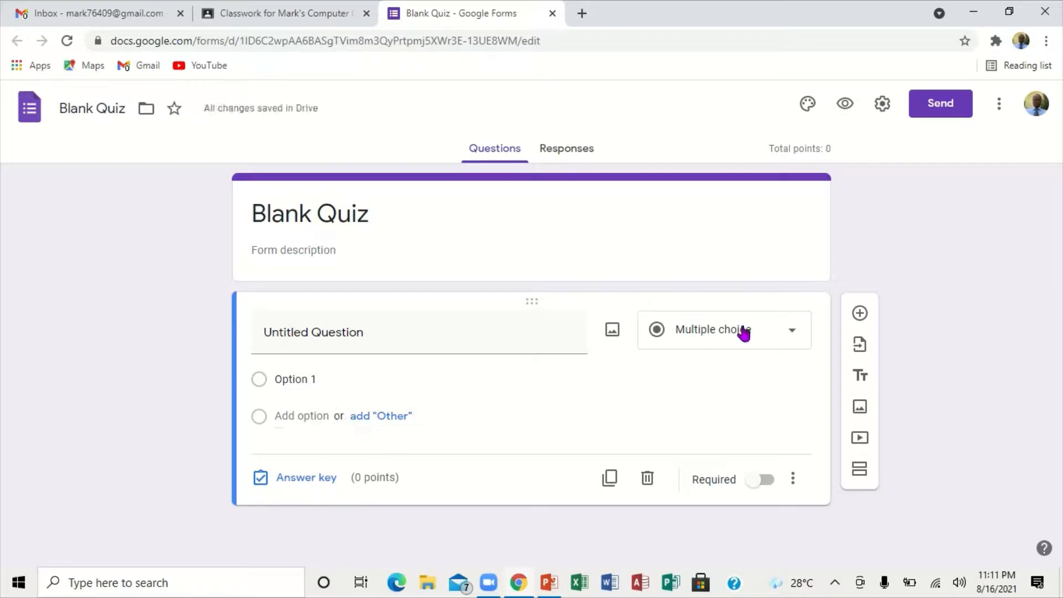
click(798, 334)
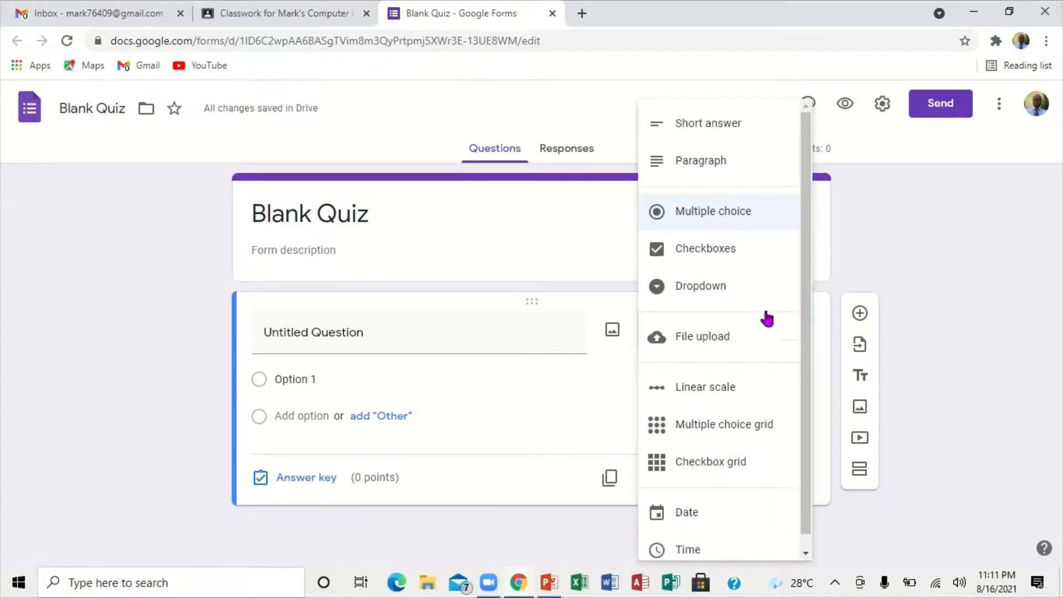
click(712, 247)
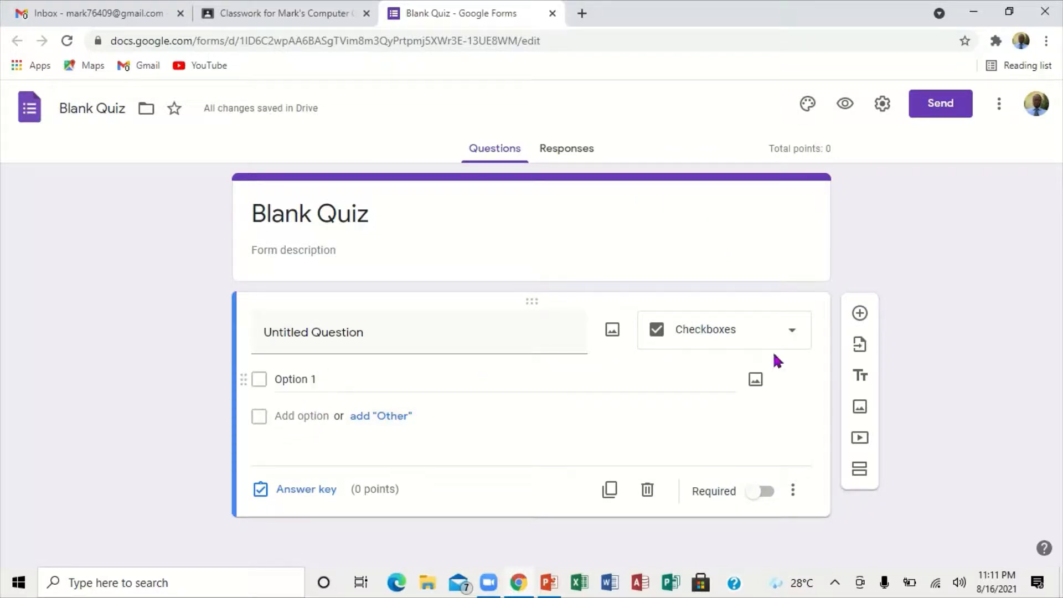
Step: Preview the Dropdown type on the untitled question, and switch the question to Linear scale
click(794, 334)
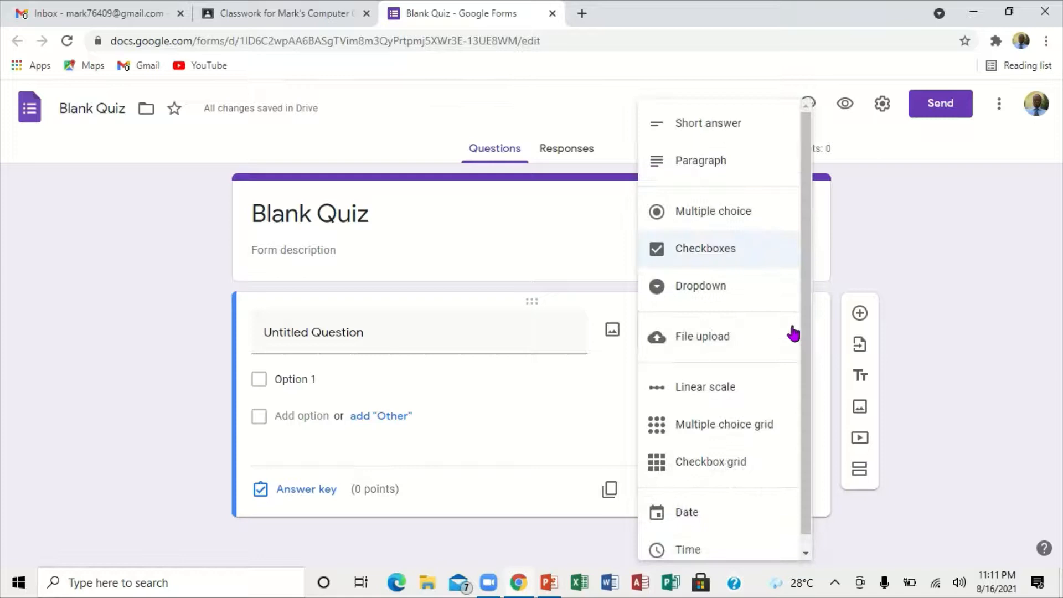
click(714, 289)
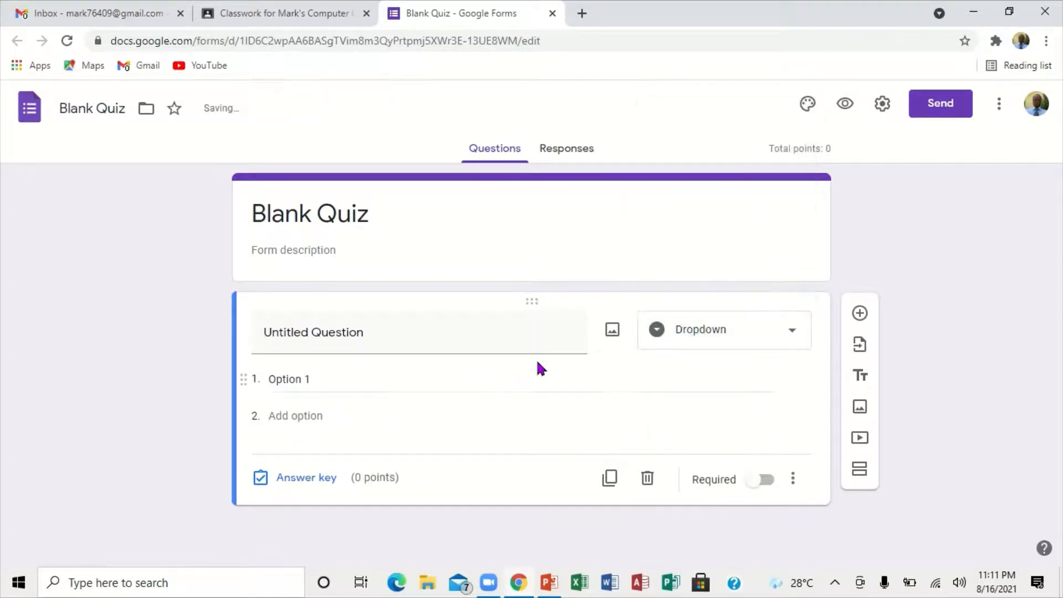
click(792, 335)
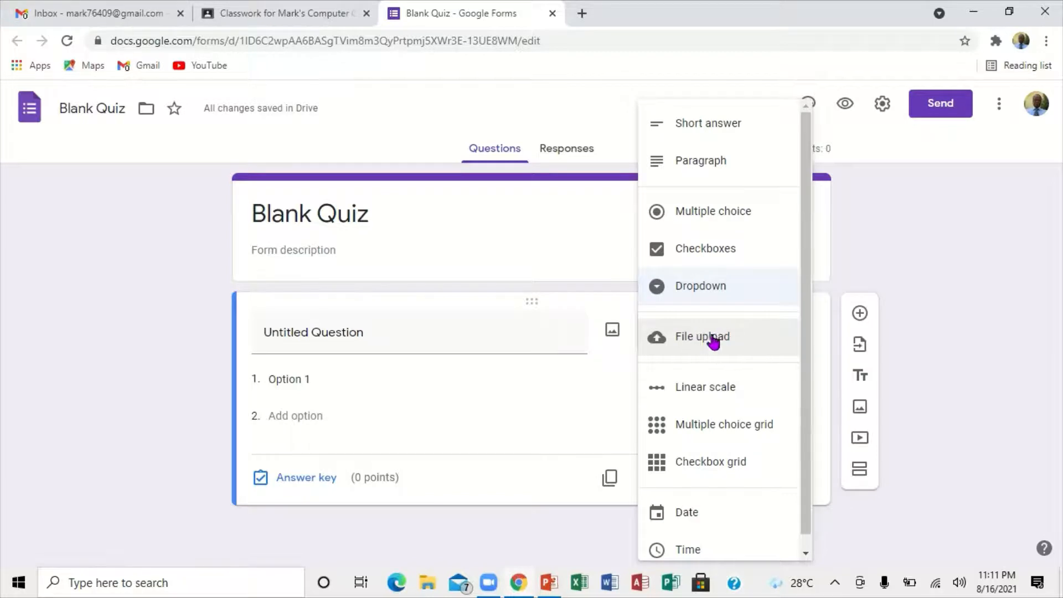
click(717, 390)
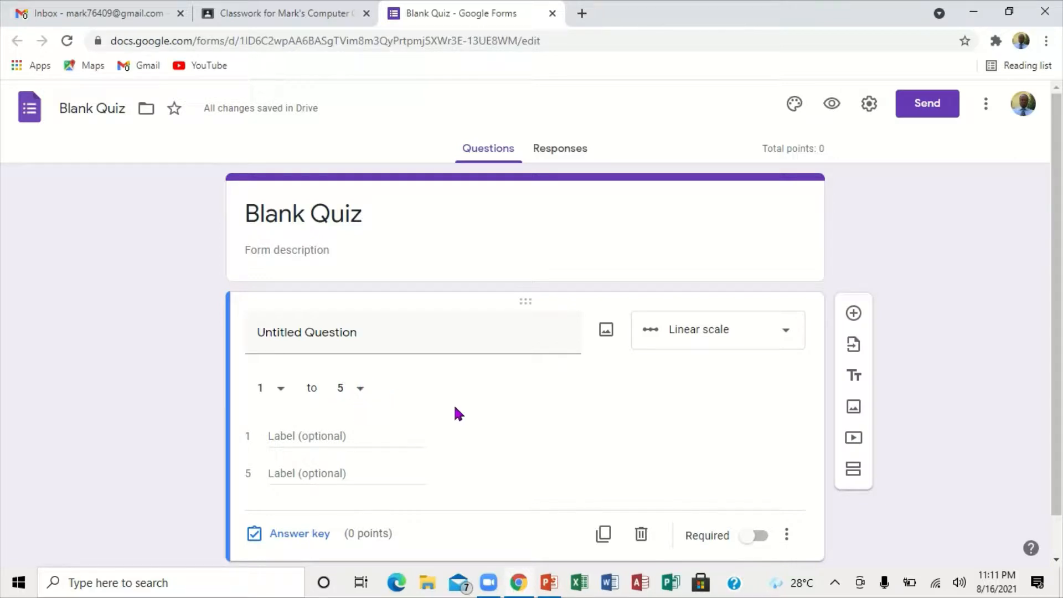
Step: Switch the untitled question's type to Multiple choice
click(786, 333)
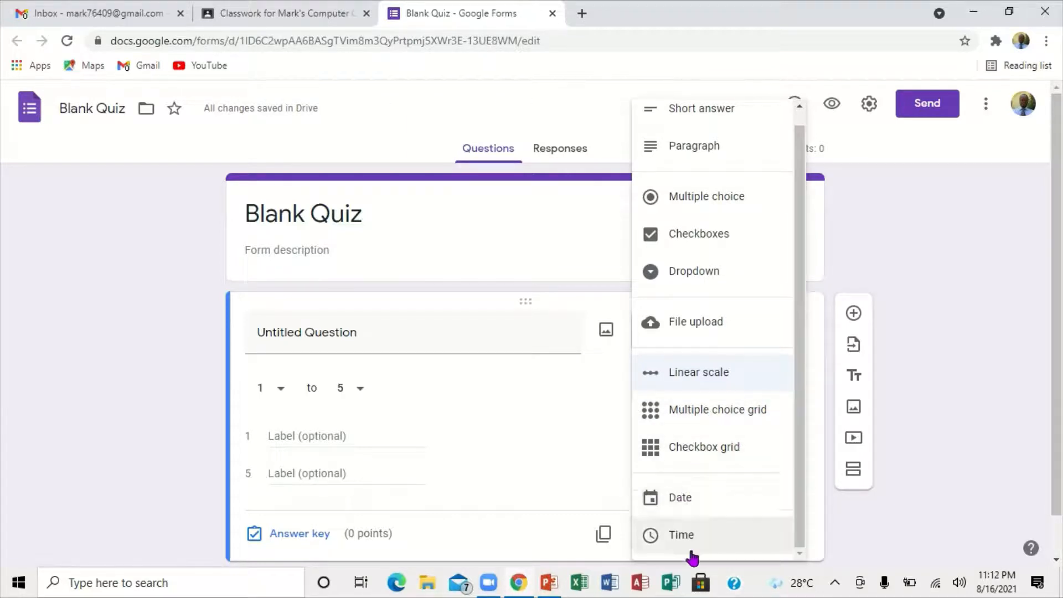
click(706, 199)
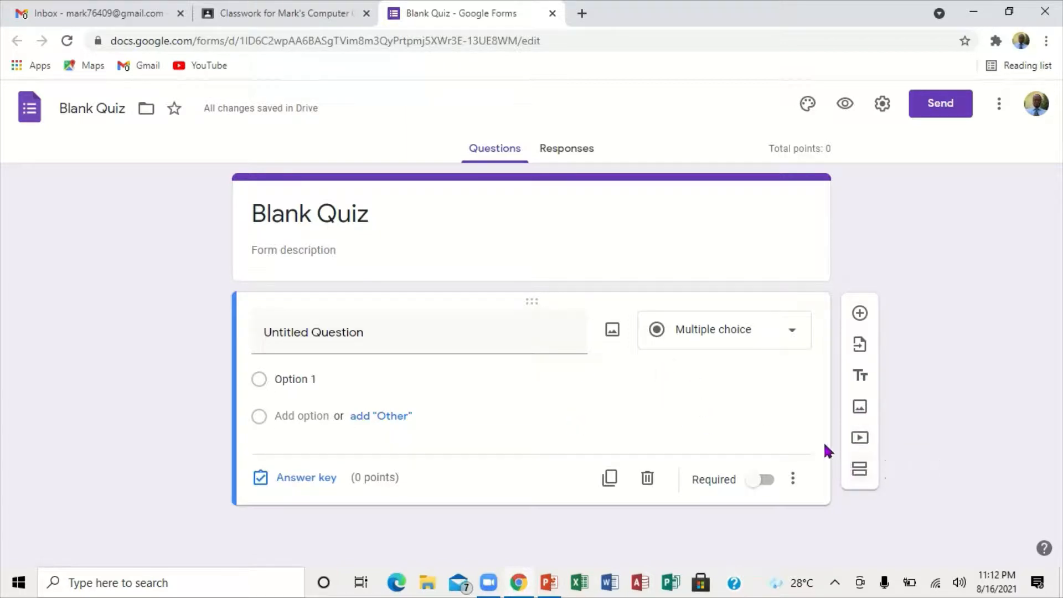
Step: Insert the green four-leaf clover photo from the Illustrations themes as the quiz's header image, and preview the form
click(808, 105)
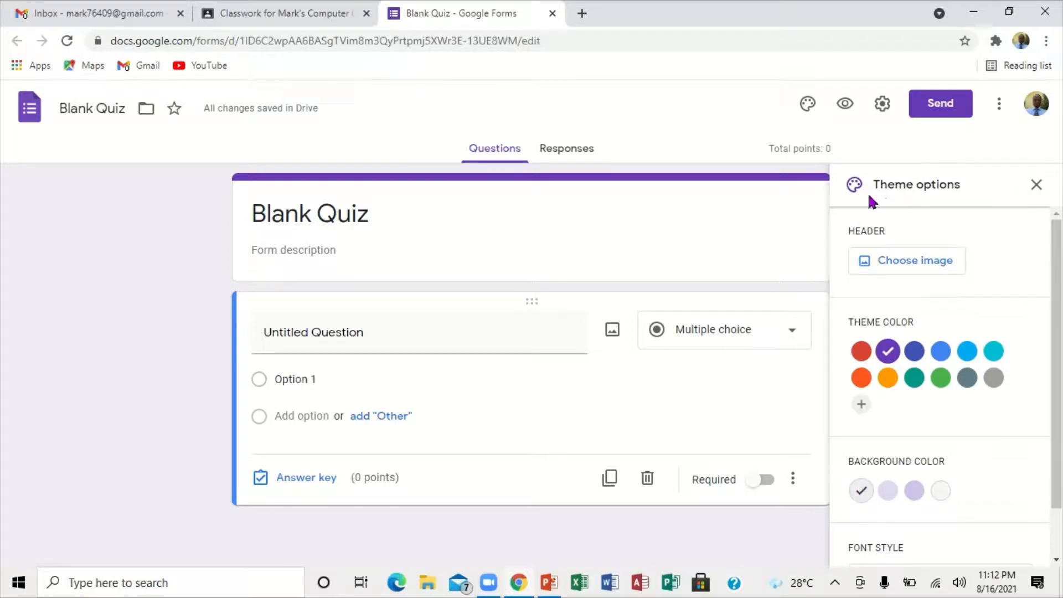
click(879, 261)
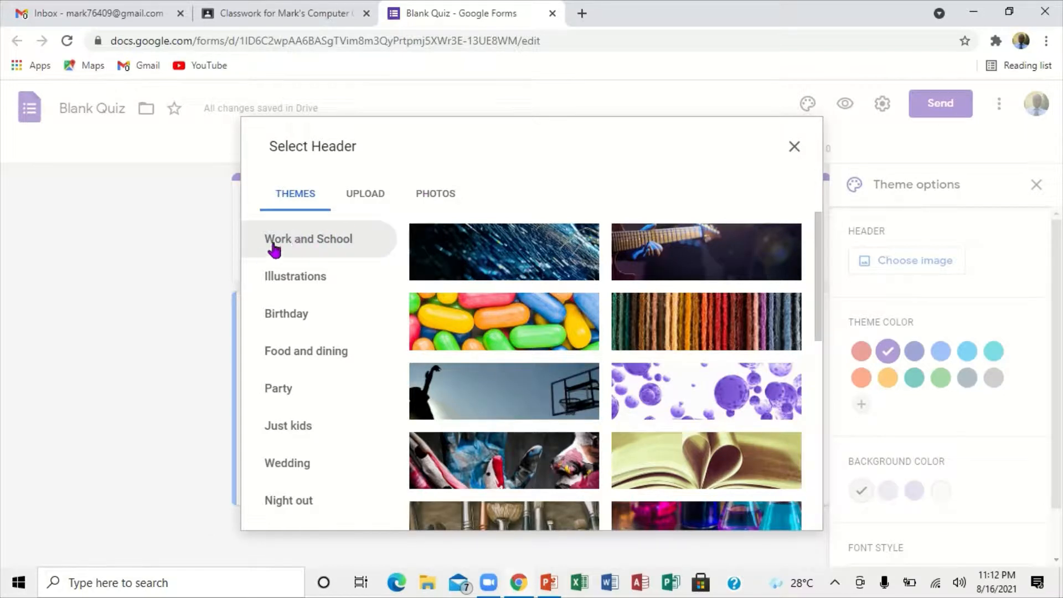
click(334, 274)
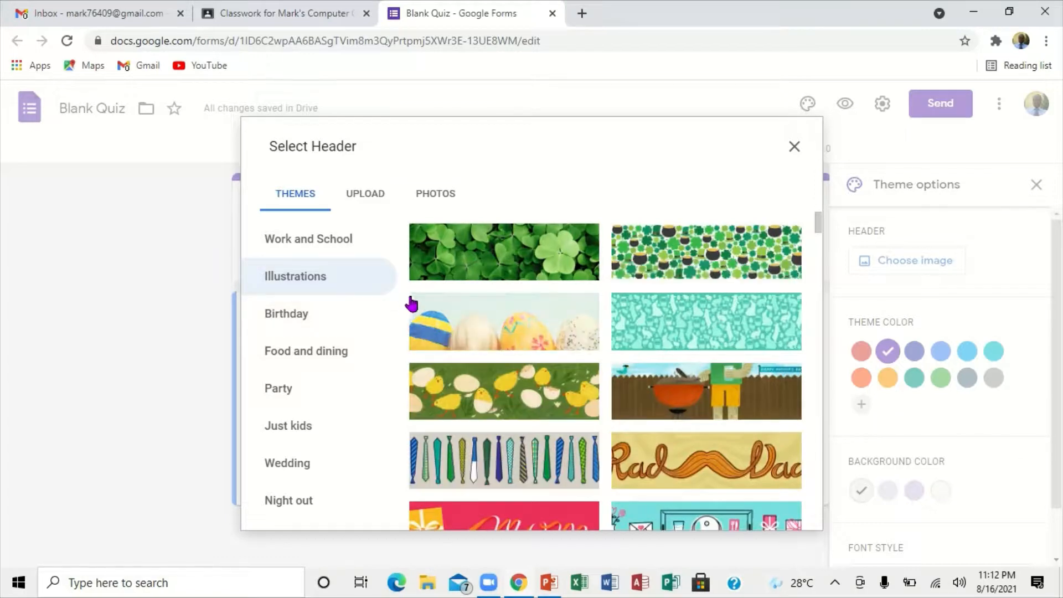
click(493, 255)
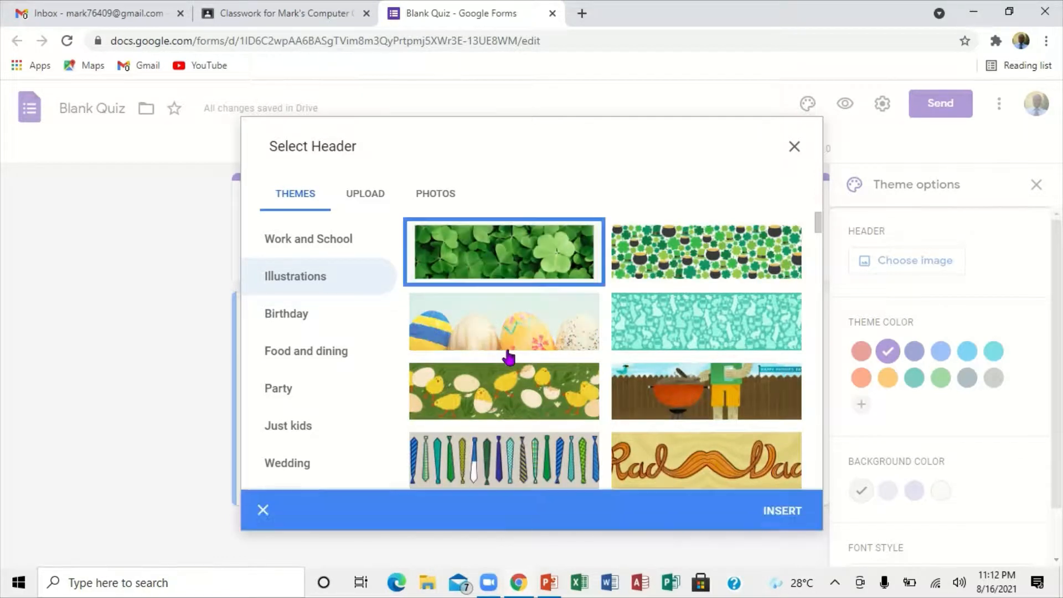
click(781, 508)
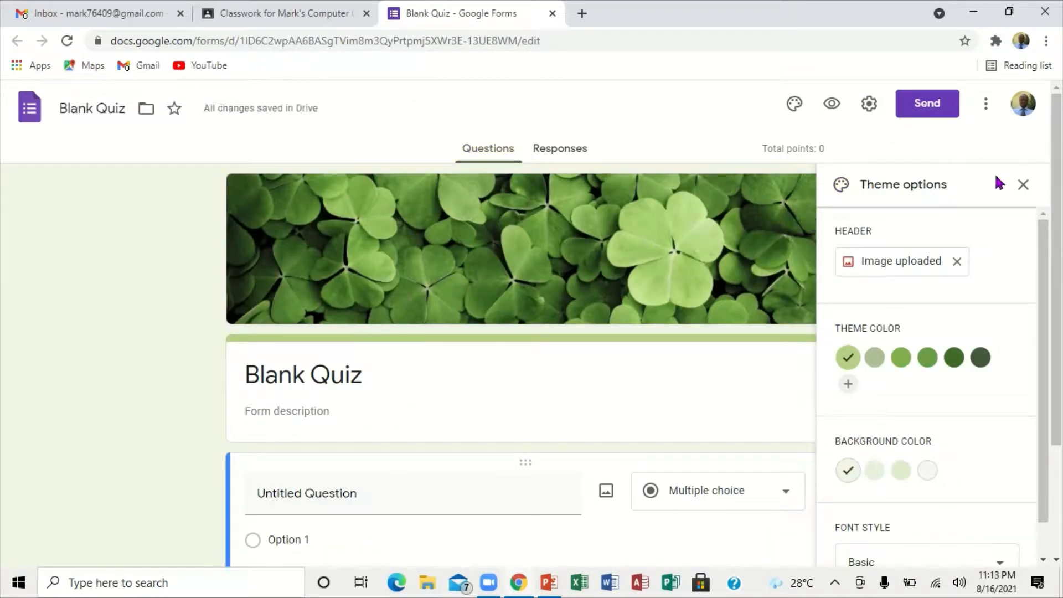
click(1023, 185)
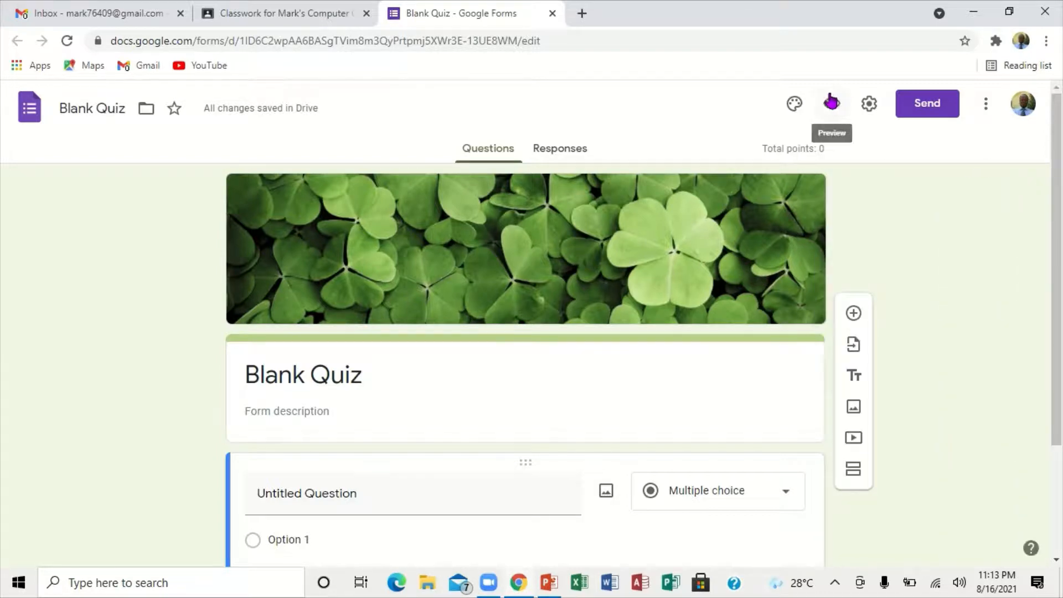
click(830, 104)
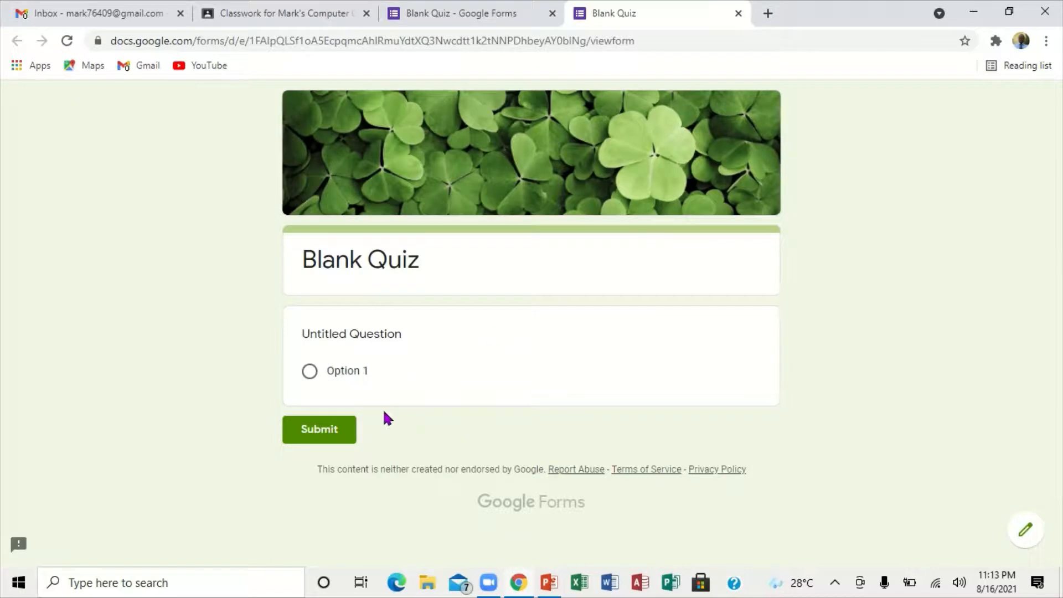
click(740, 13)
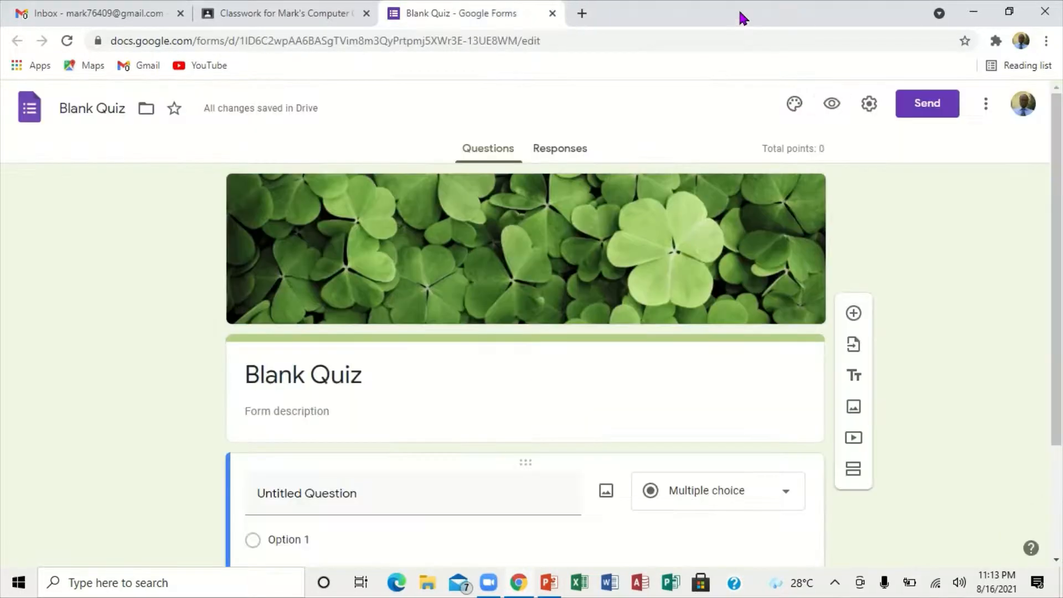
Step: Enable Collect emails for the quiz, review its Presentation and Quizzes settings, and save the settings
click(868, 105)
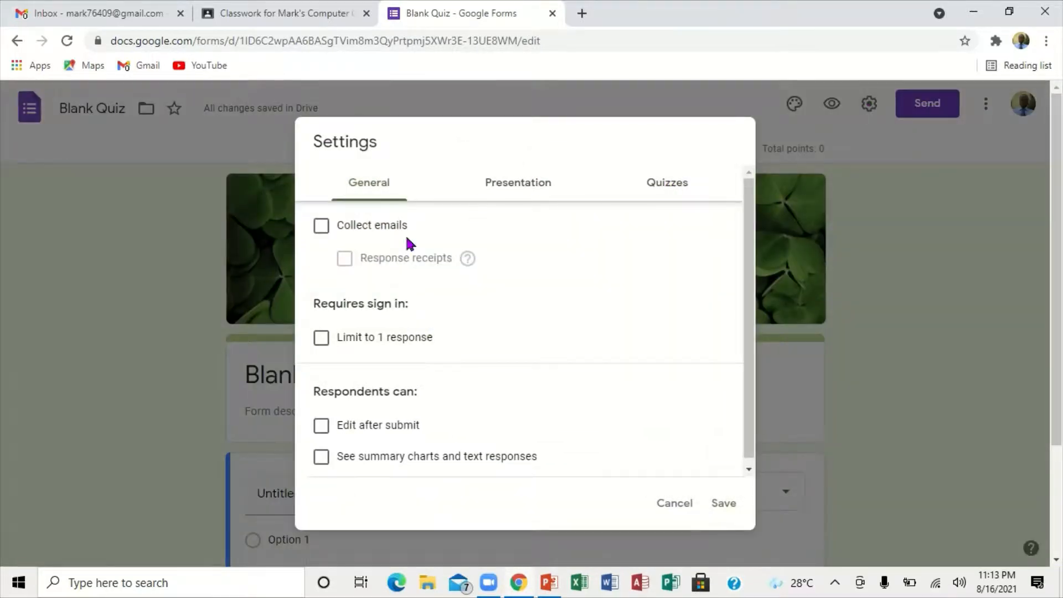
click(321, 226)
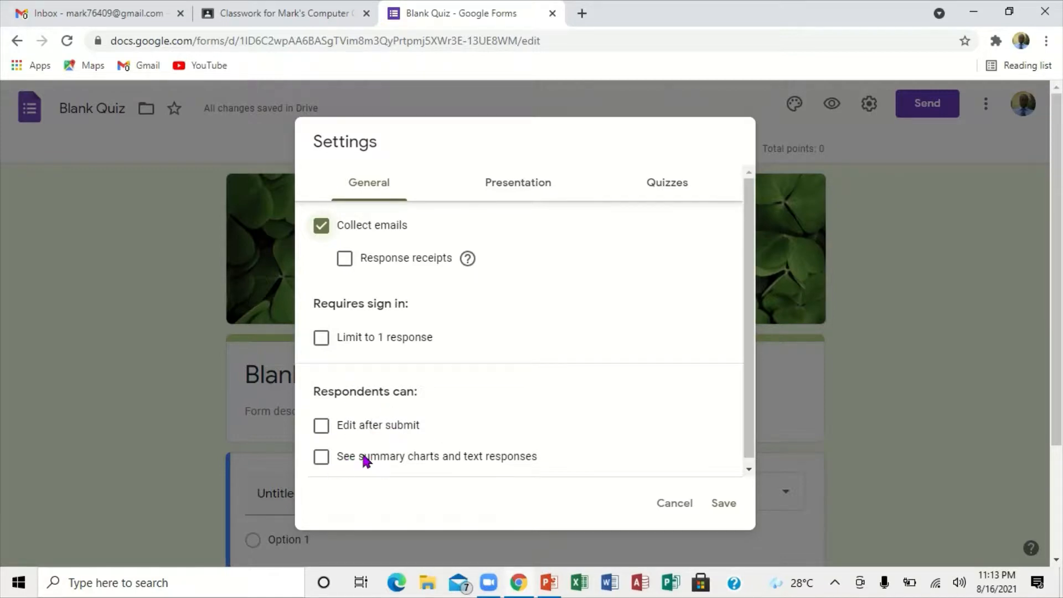
click(514, 181)
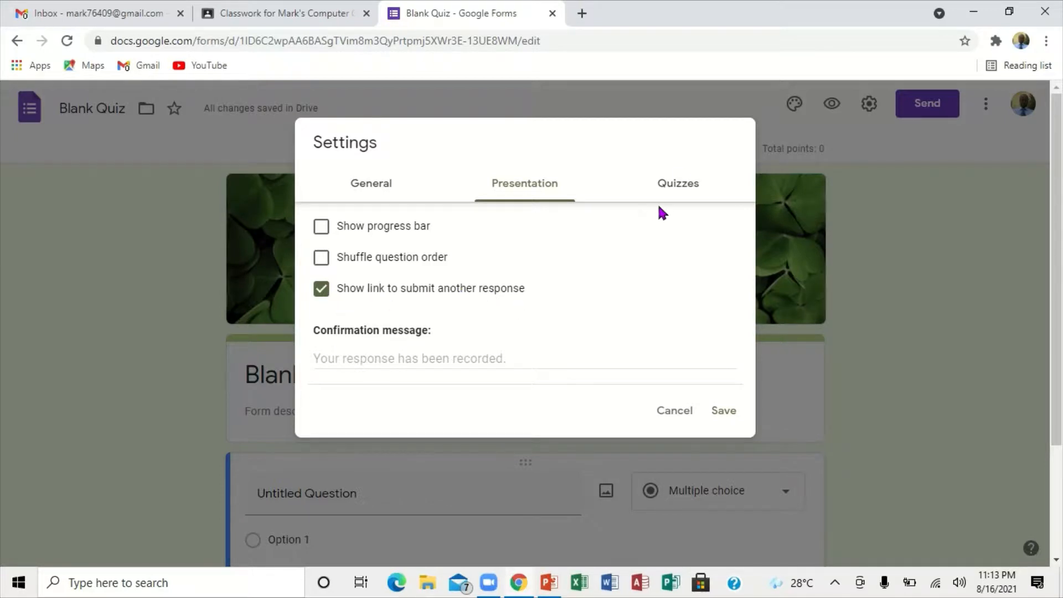
click(682, 178)
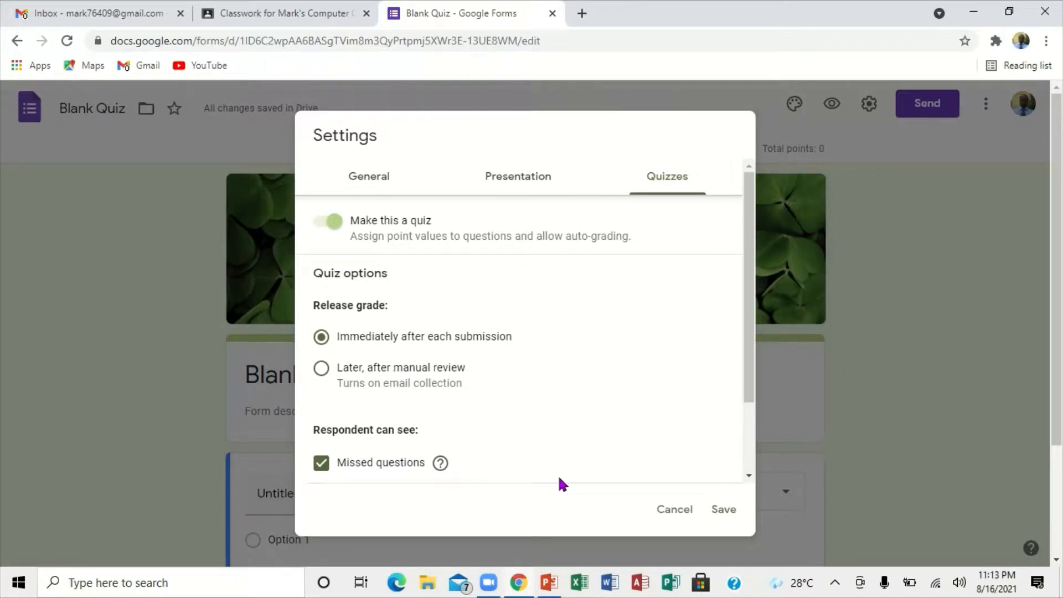
scroll(750, 466, down, 2)
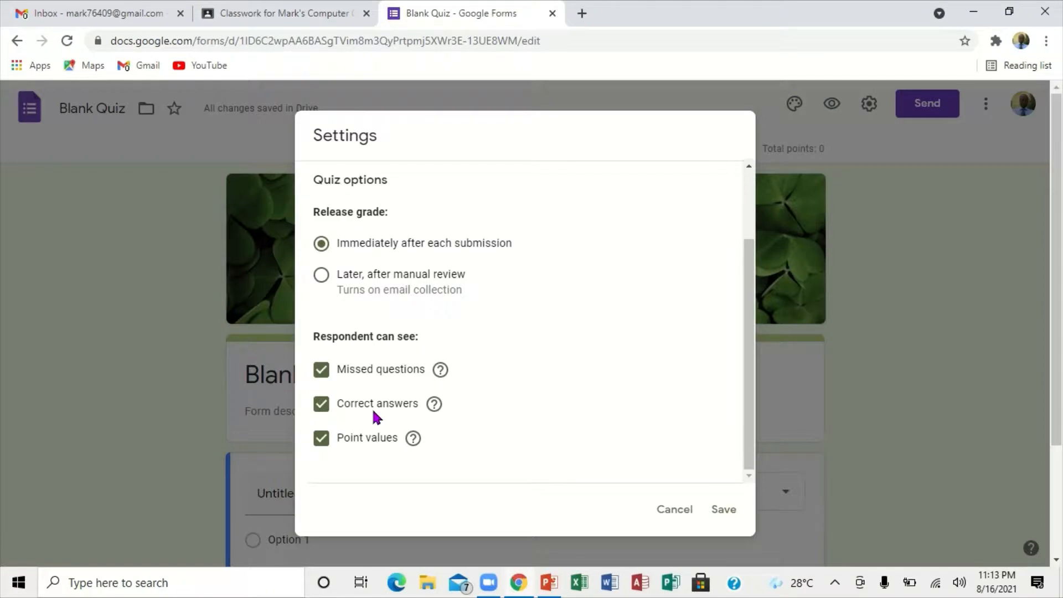
click(721, 514)
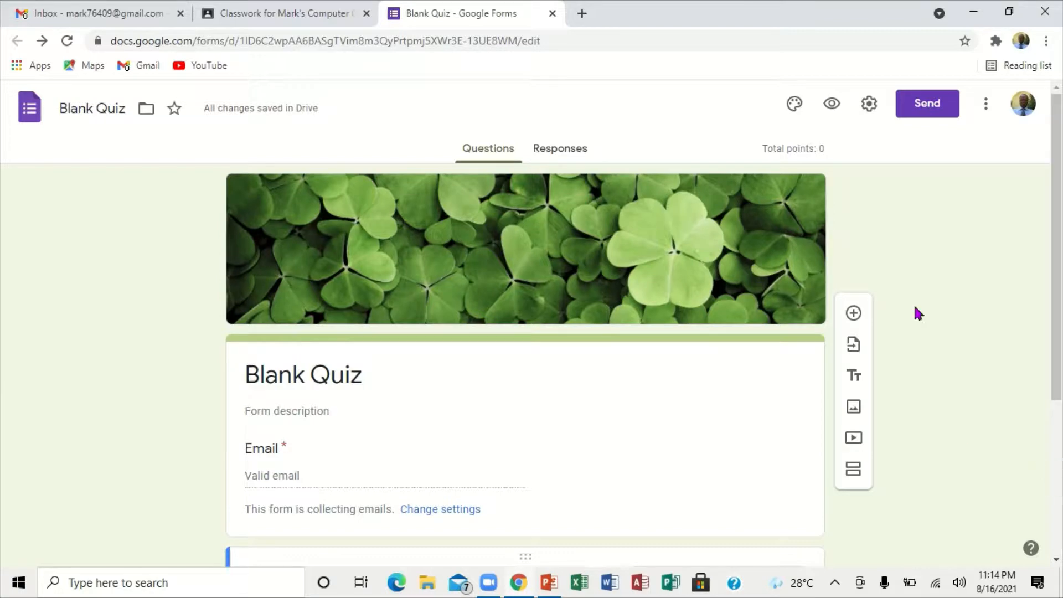
Step: Close the quiz form and discard the assignment after removing its Blank Quiz attachment
click(552, 14)
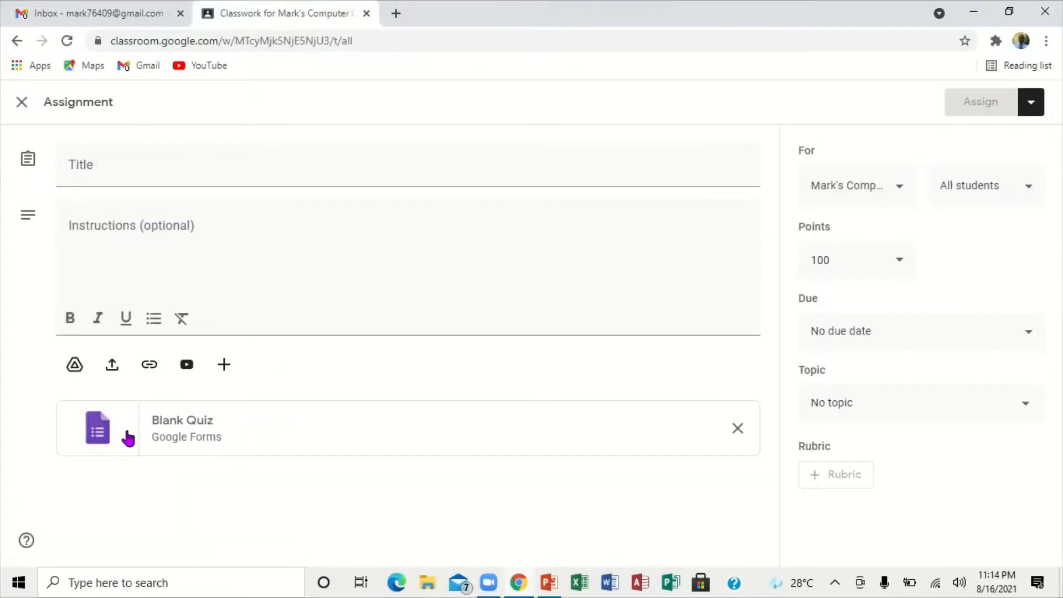
click(747, 425)
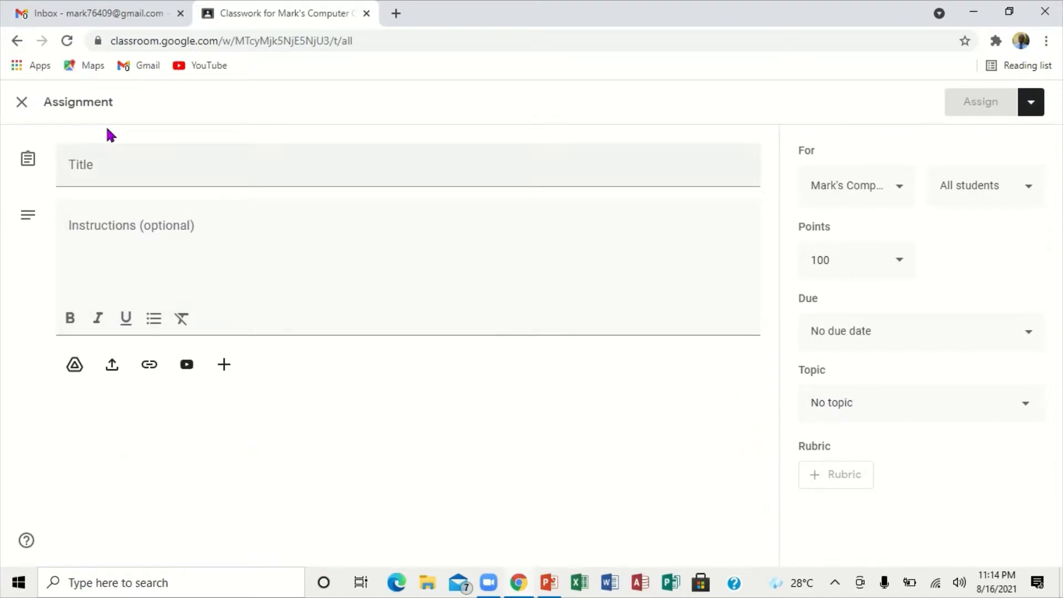
click(23, 103)
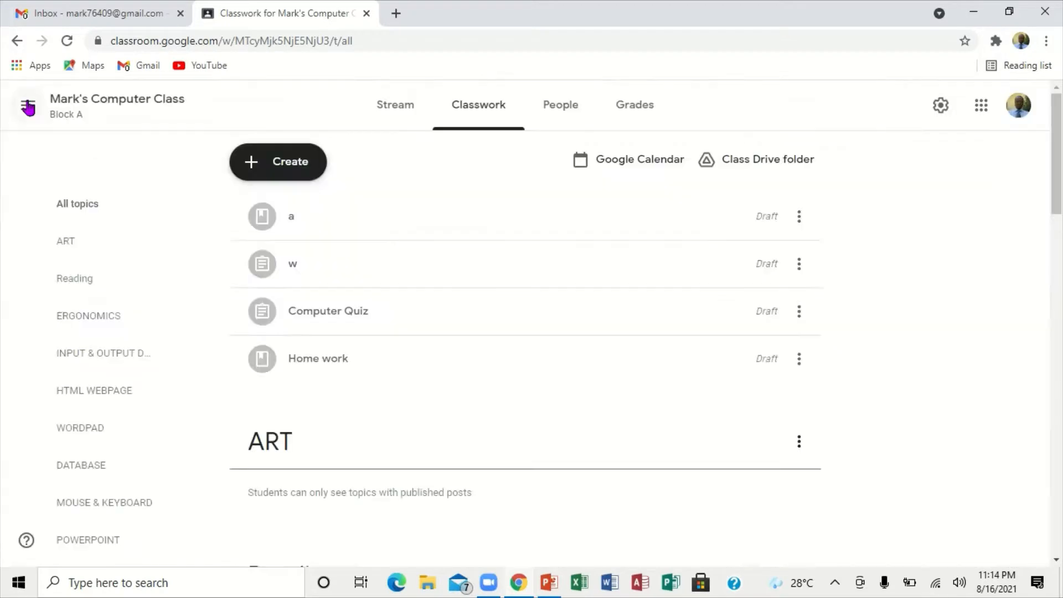
Step: Examine the fields and posting options of a new regular assignment, and close it without saving
click(282, 160)
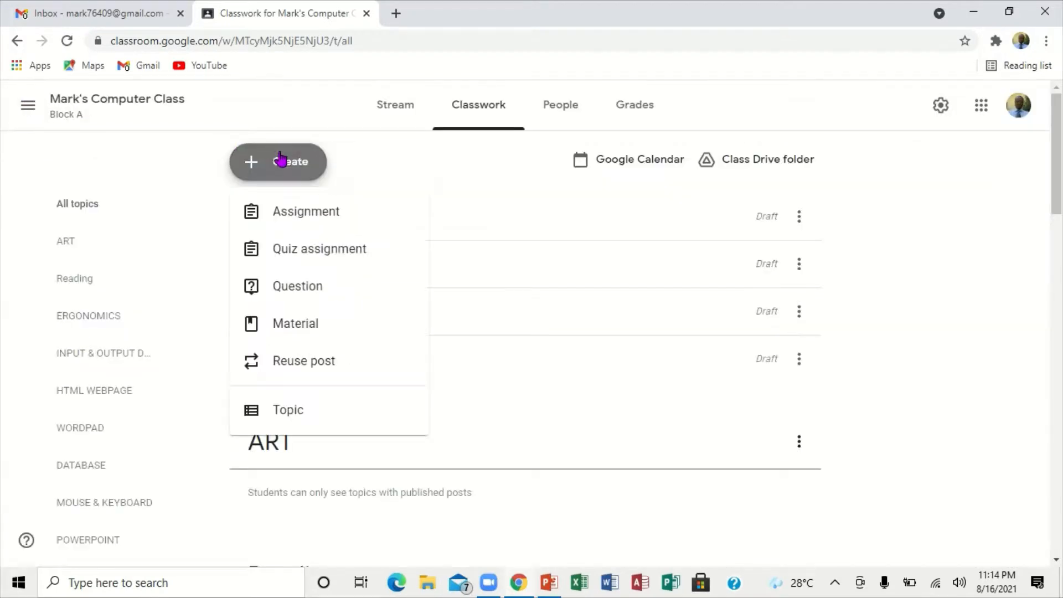
click(321, 212)
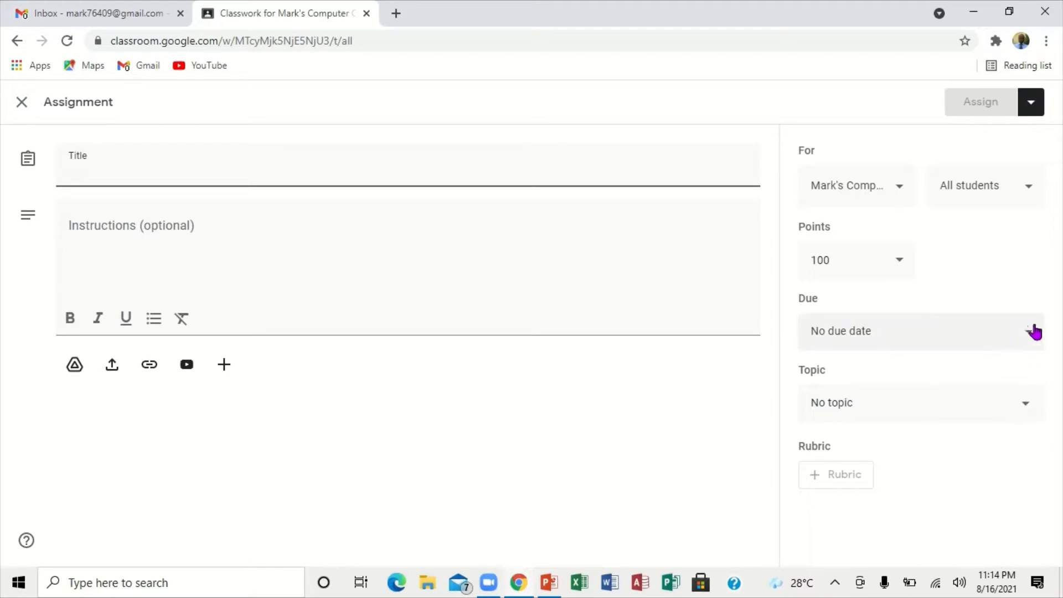
click(1025, 111)
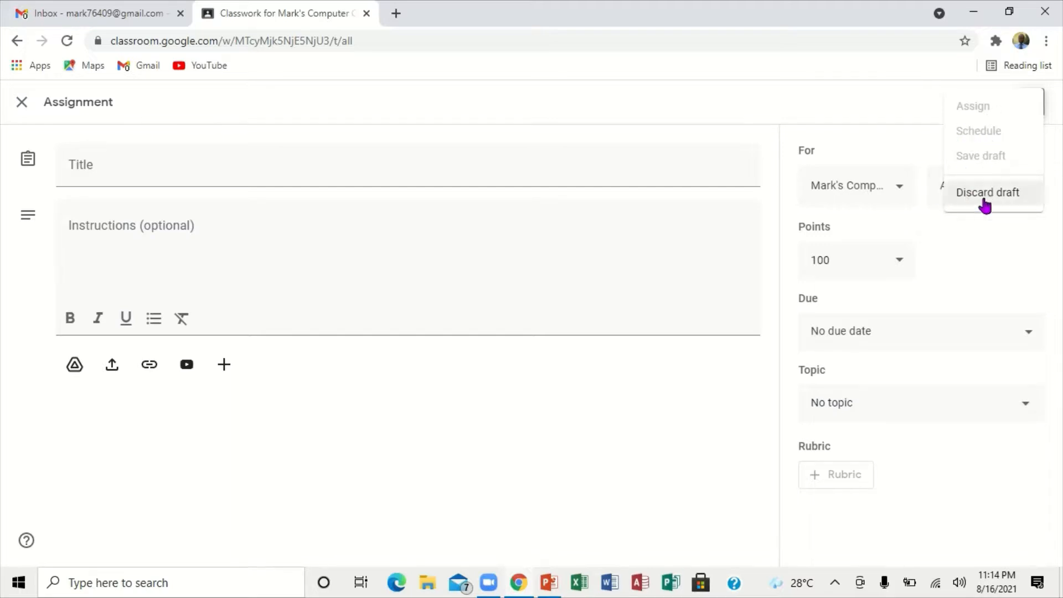
click(21, 106)
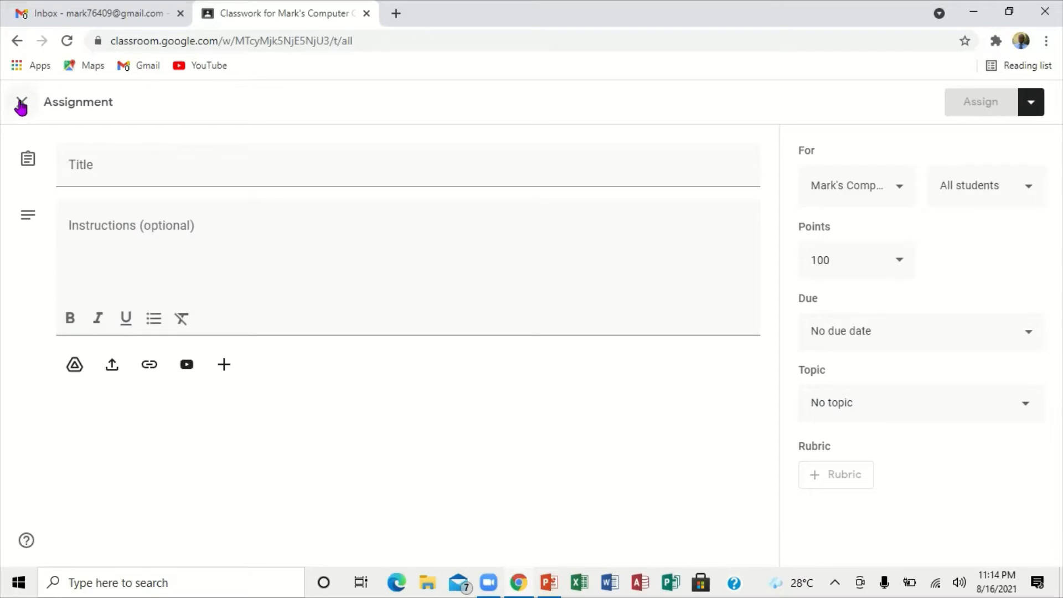
click(22, 105)
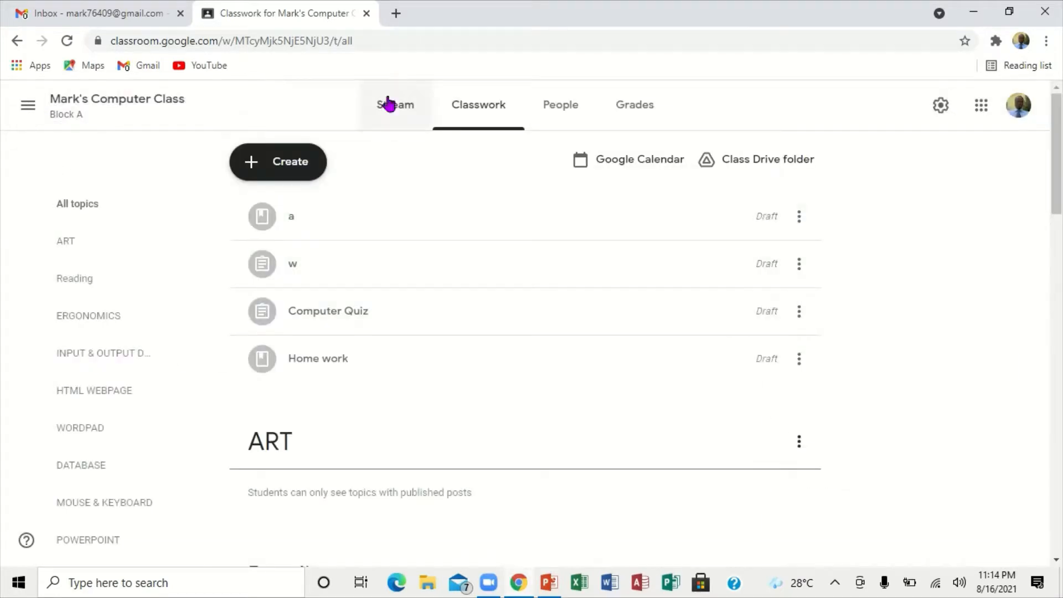
Step: View the class's People page and search for teachers to invite with "v", without sending an invitation
click(557, 106)
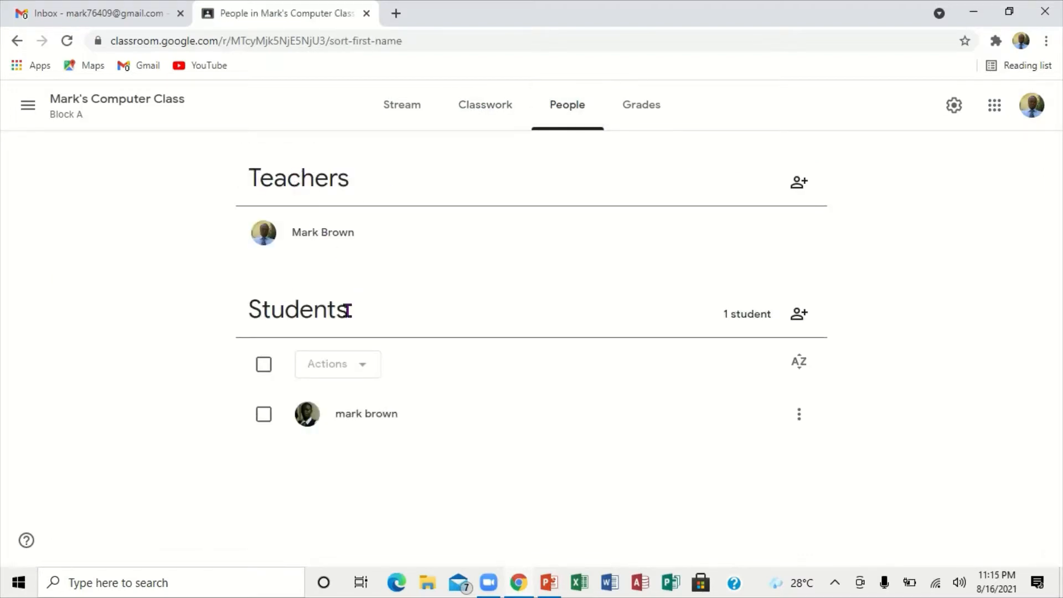
click(799, 184)
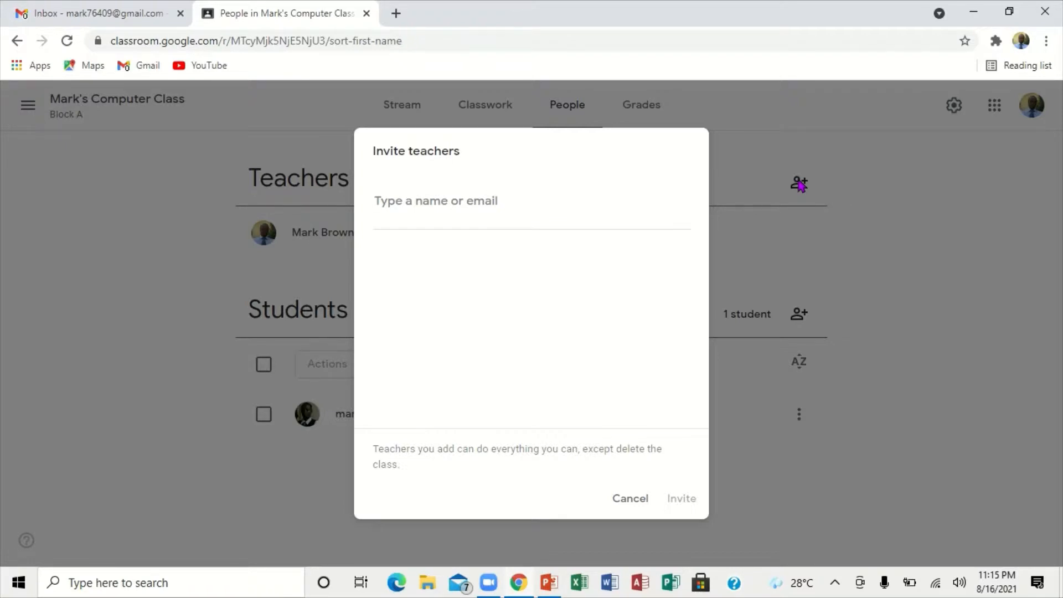
text(v)
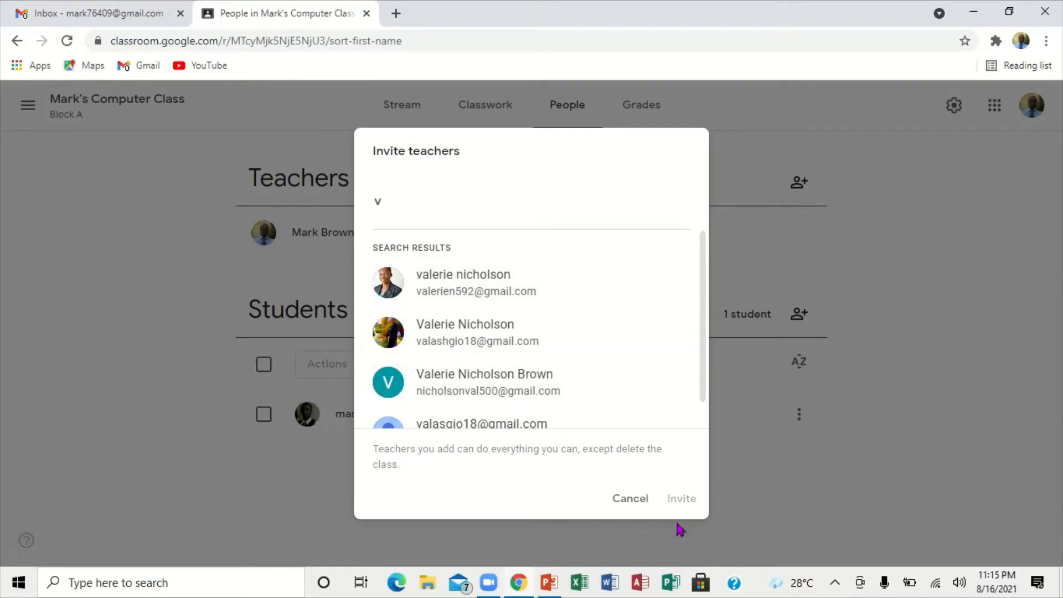
click(629, 500)
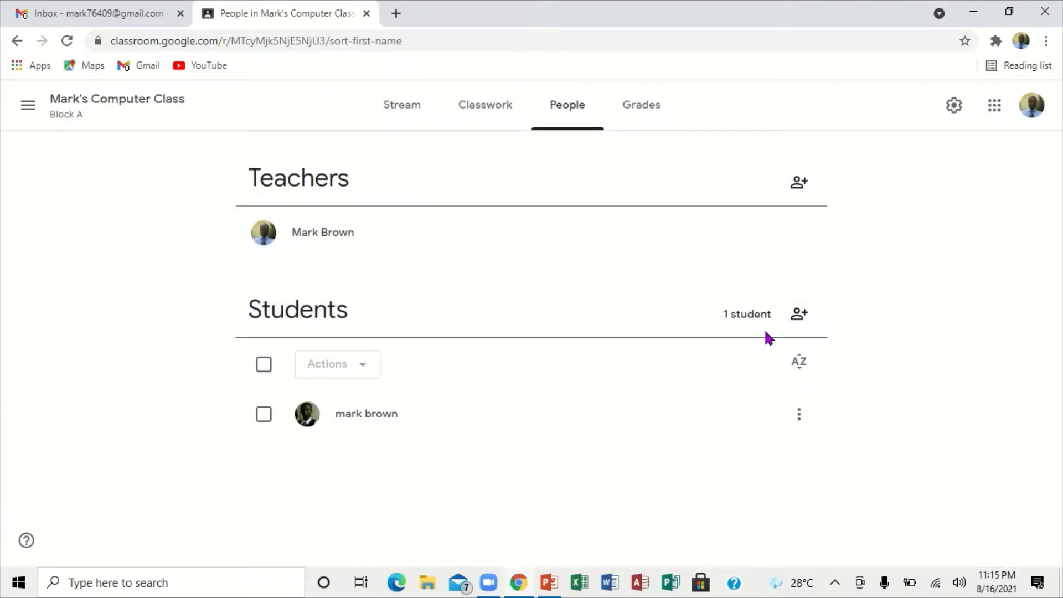
Step: Search for students to invite to the class with "m", without sending an invitation
click(804, 314)
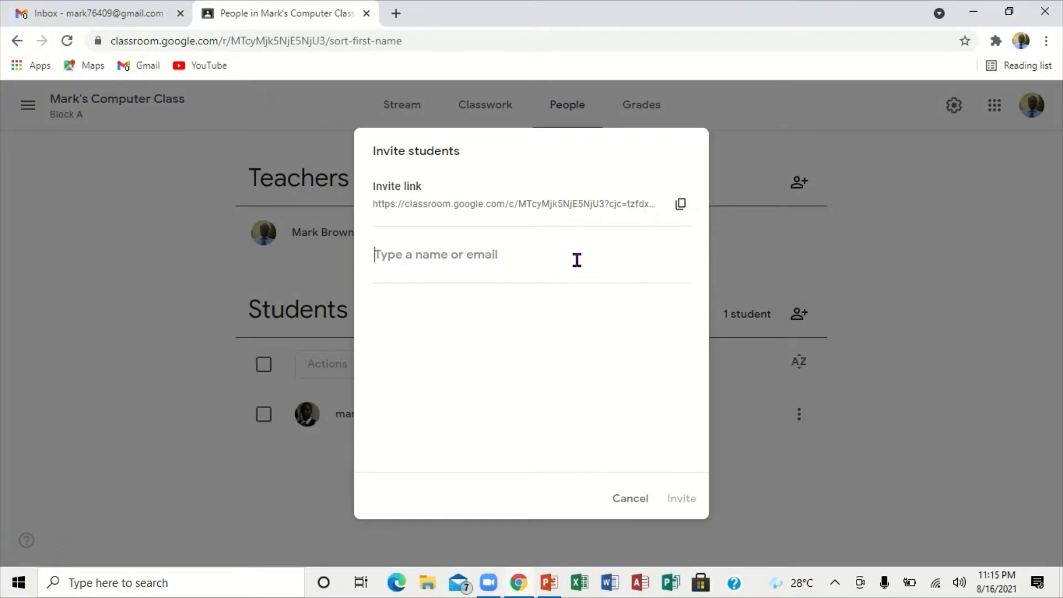
text(m)
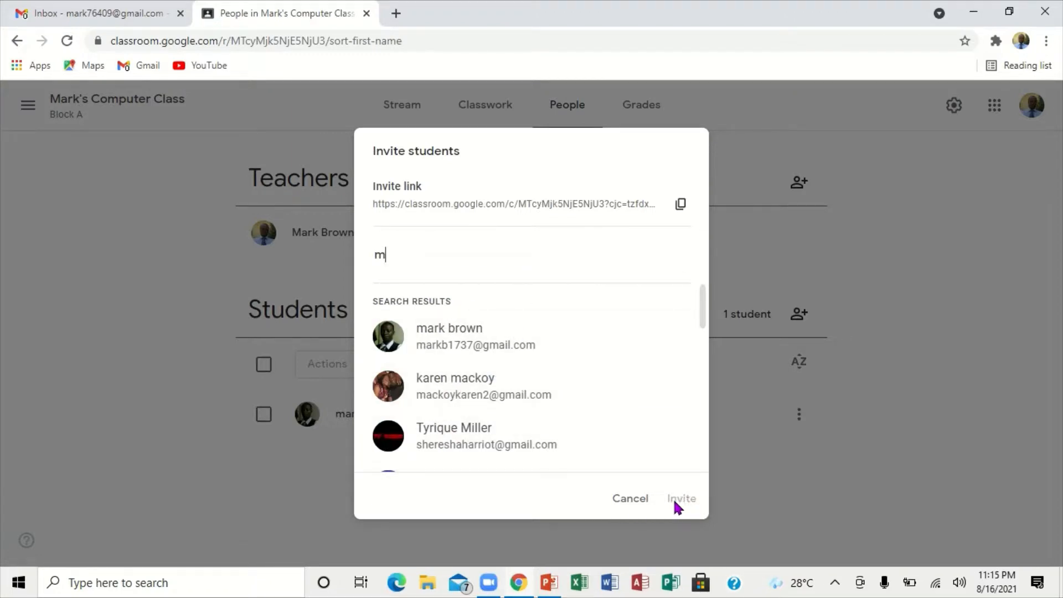
click(626, 504)
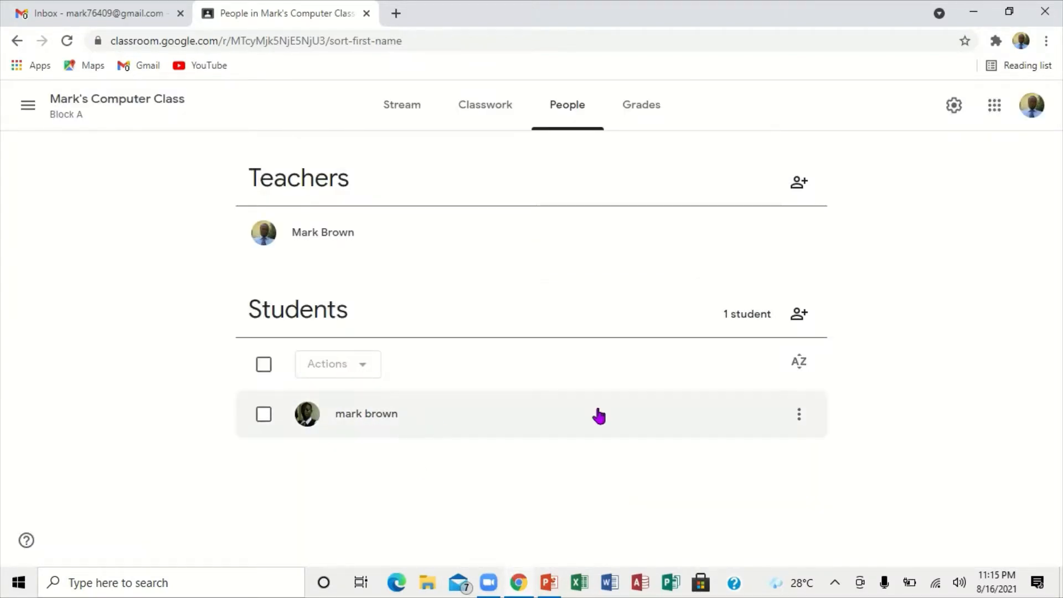
Step: Examine the options for the individual student, and select all students to view the available group actions
click(800, 412)
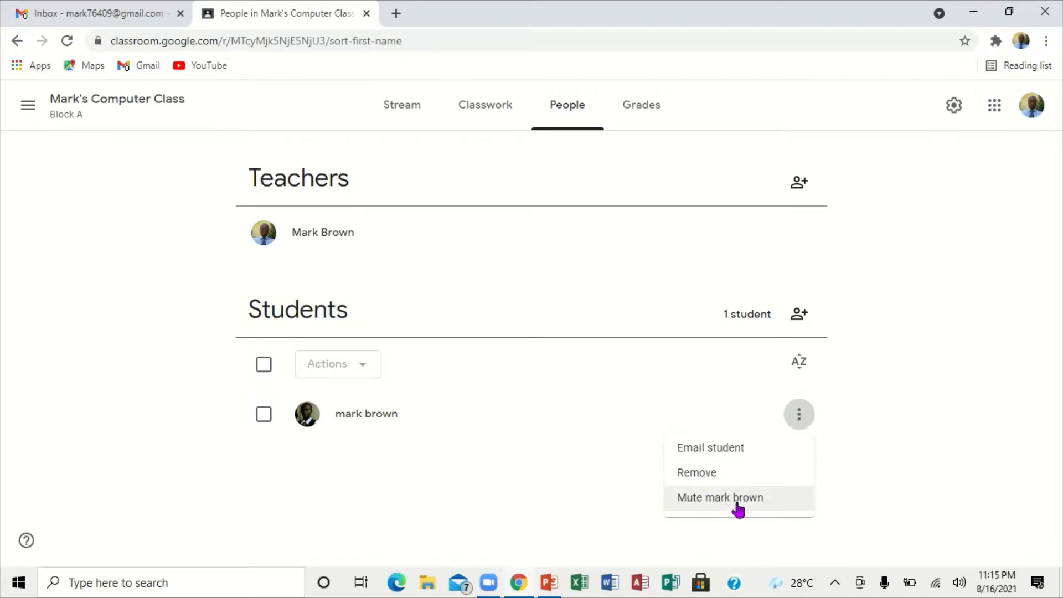
click(790, 422)
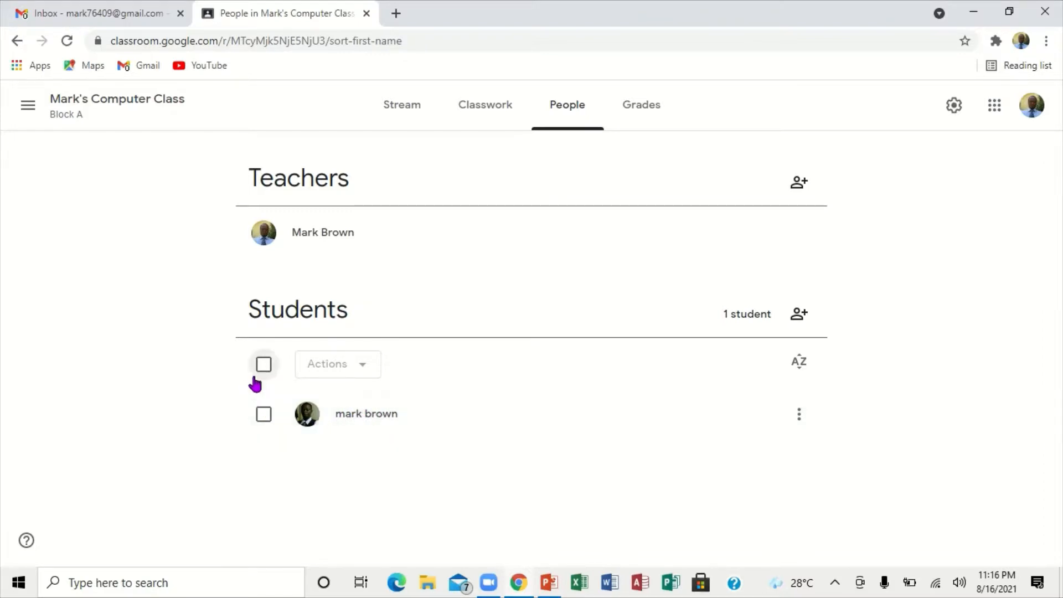
click(265, 365)
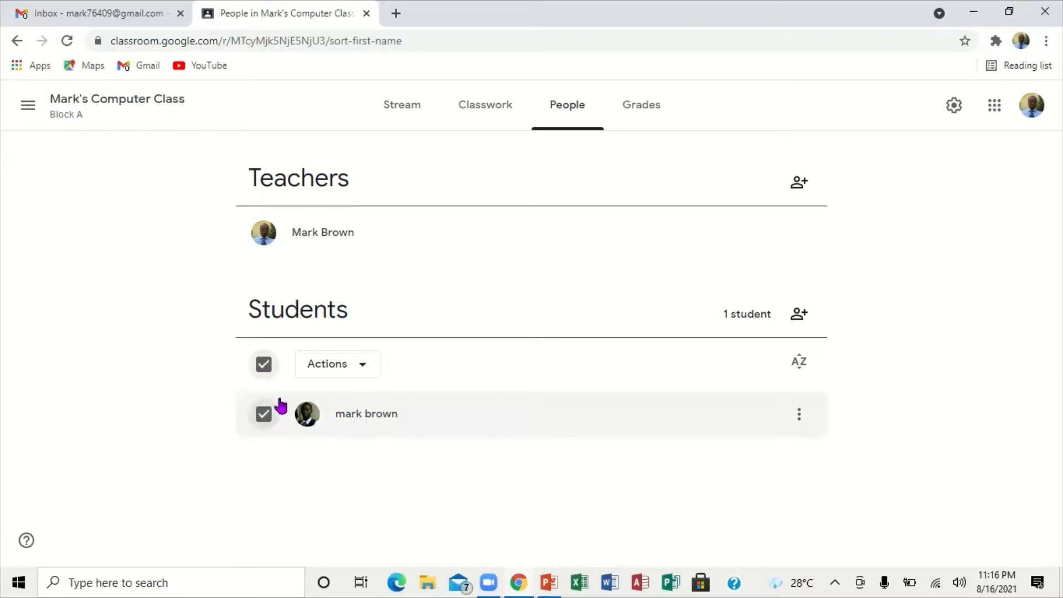
click(362, 368)
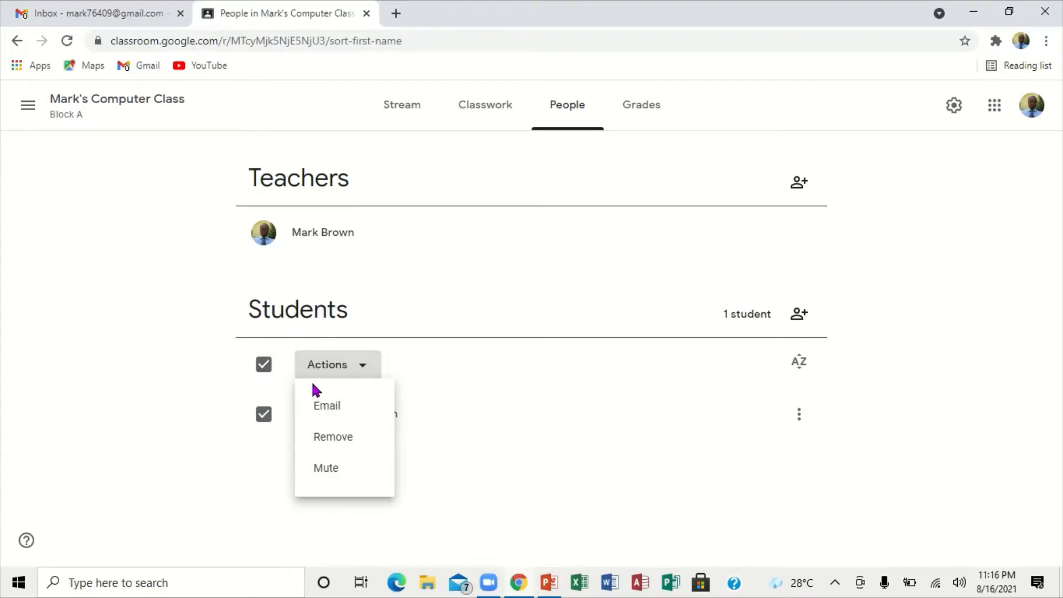
Step: Close the group actions, clear the student selection, and view the class's Grades page
click(265, 365)
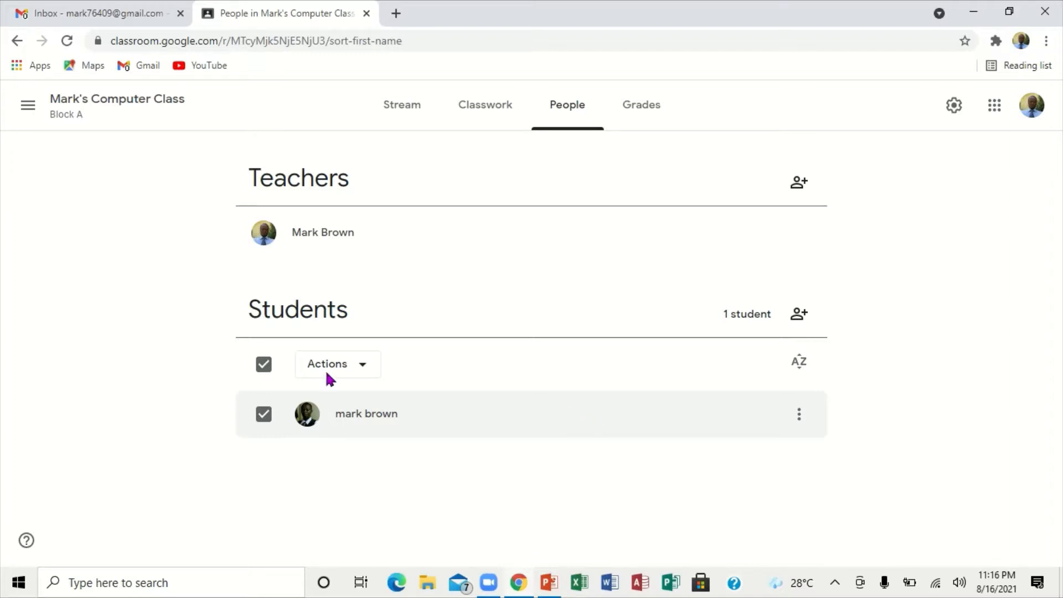
click(262, 364)
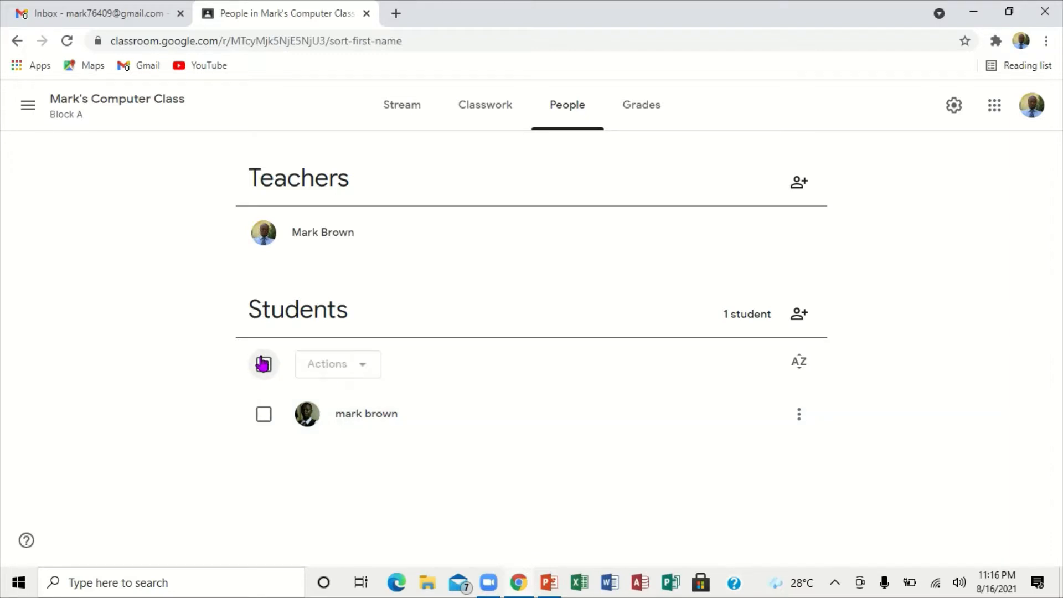
click(645, 104)
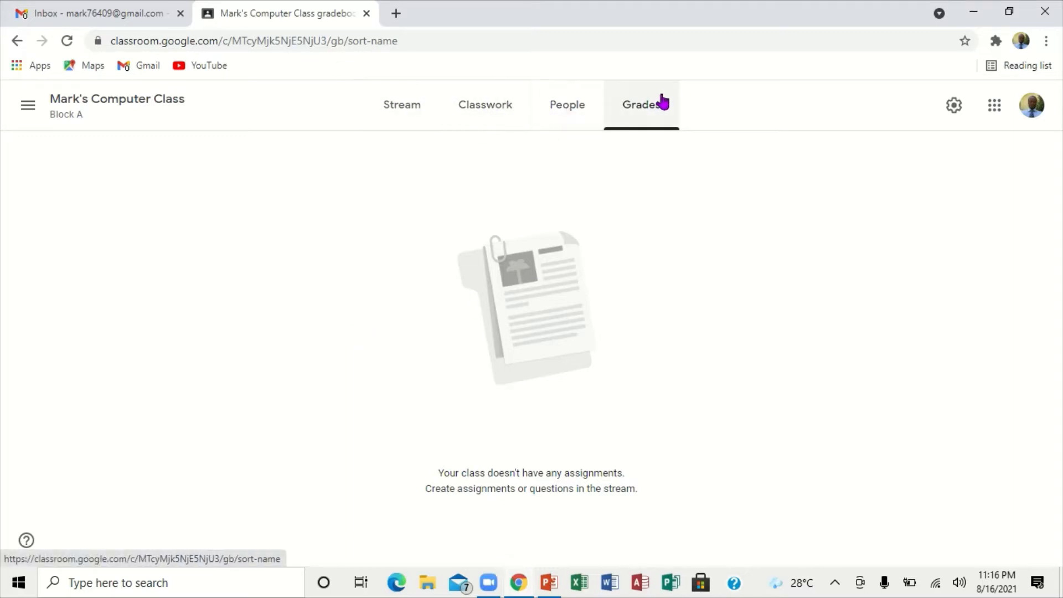
Step: Examine the class details and invite code options in the class settings, and display the class code enlarged before closing it
click(954, 107)
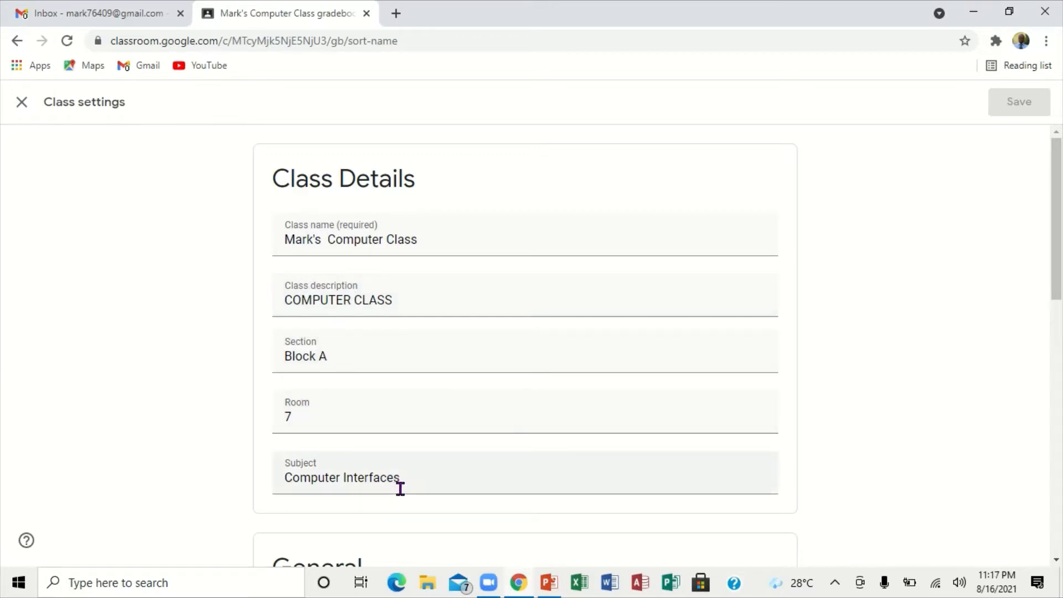
click(1054, 558)
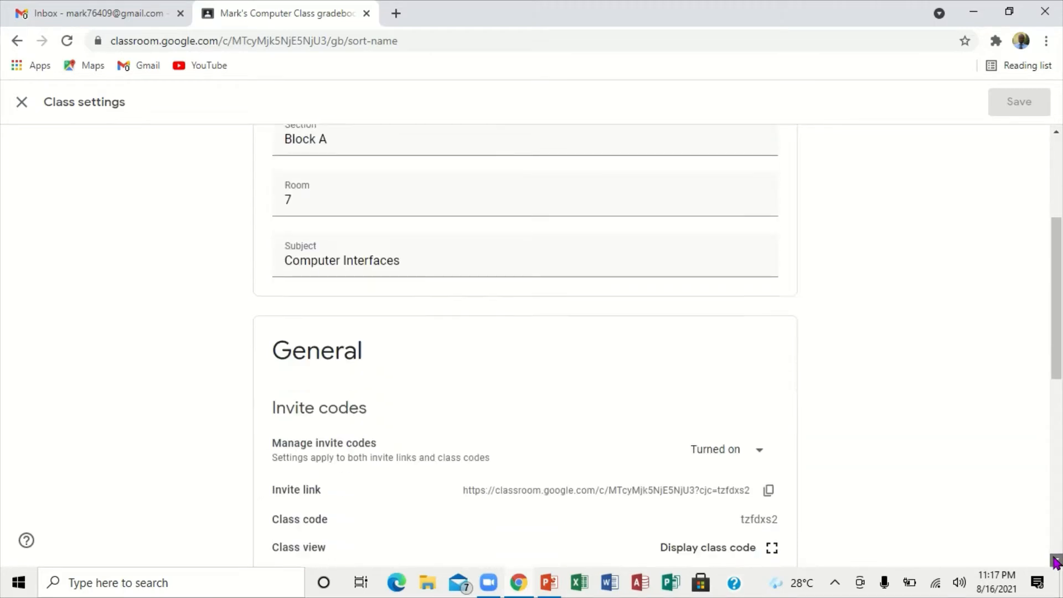
click(1056, 560)
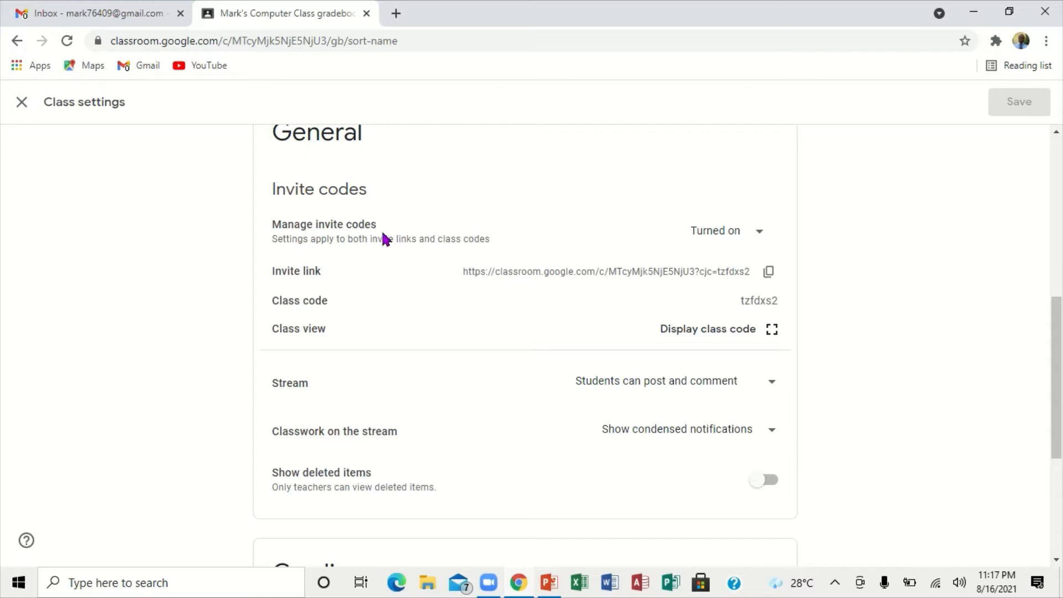
click(761, 237)
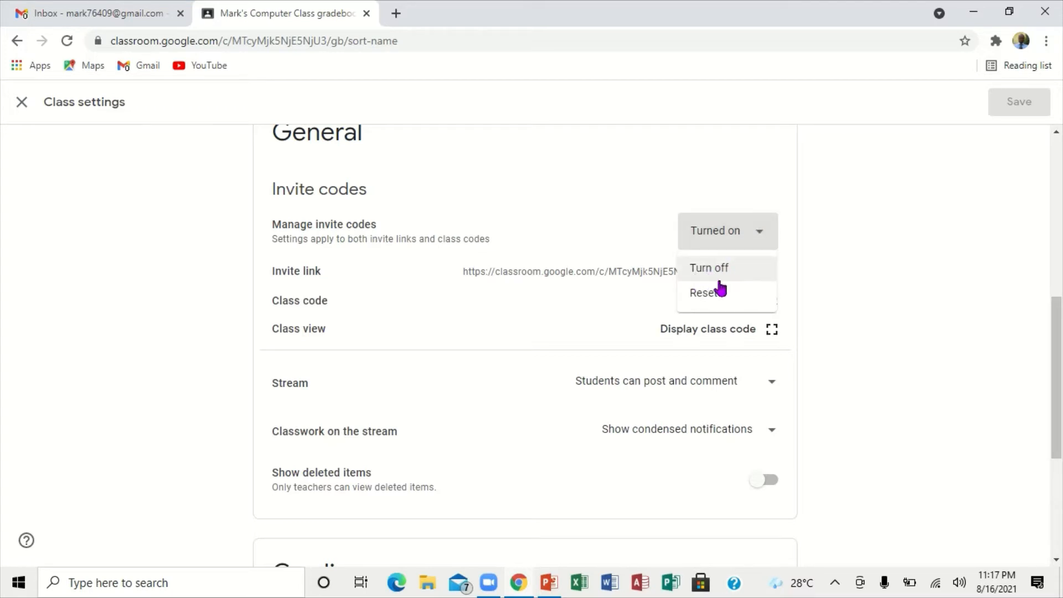
click(836, 251)
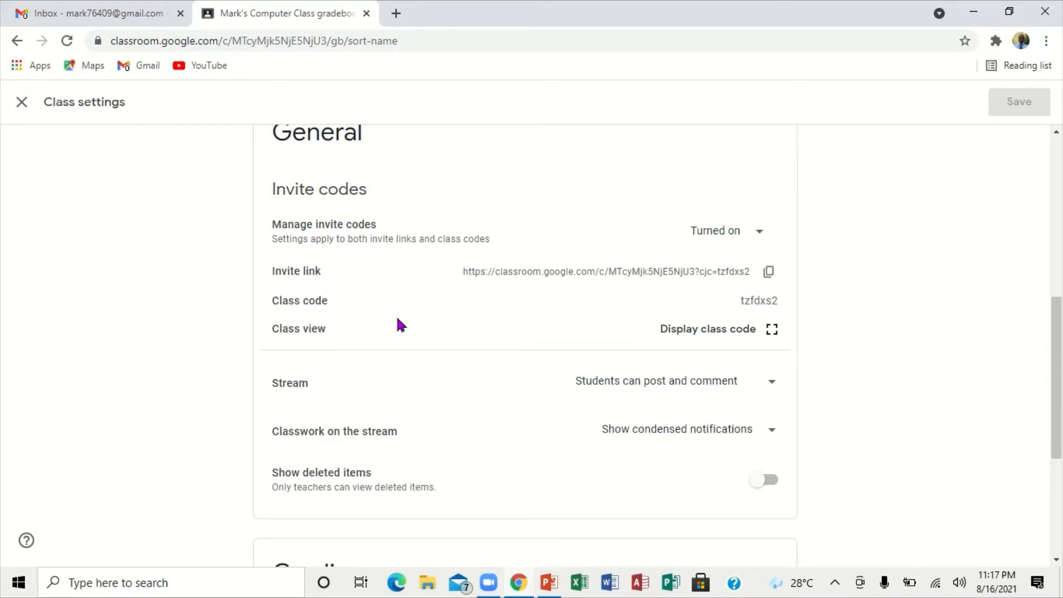
click(773, 331)
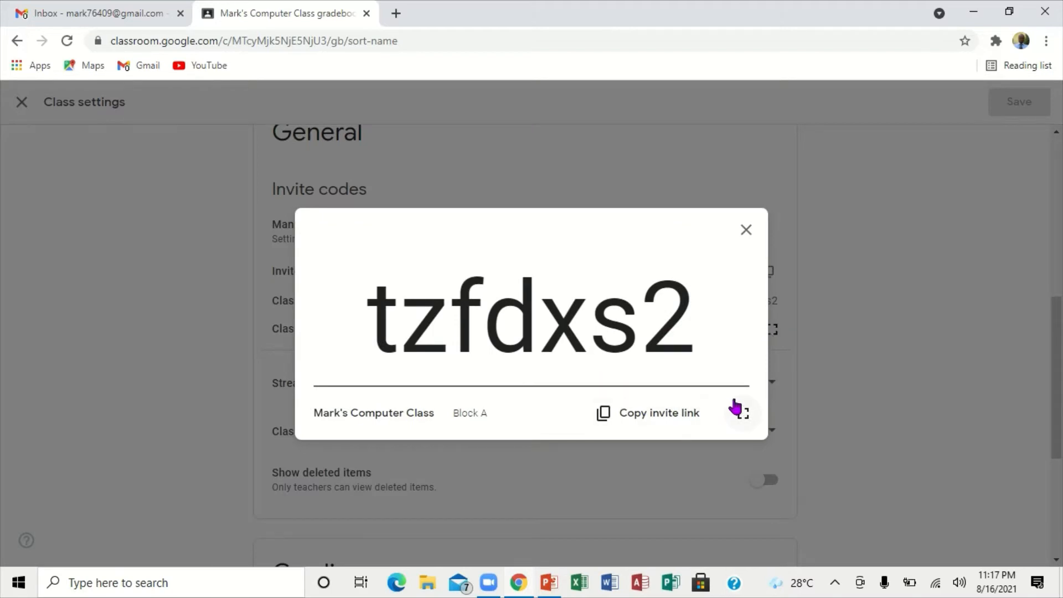
click(747, 231)
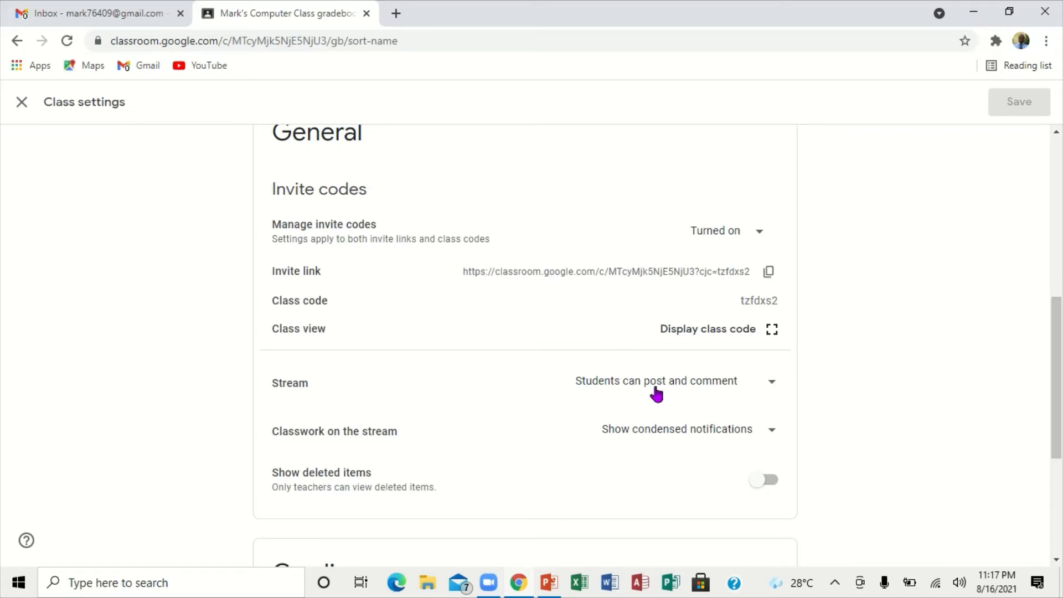
Step: Examine the Stream posting permissions and the Grading section of the class settings, and close the settings without changes
click(771, 383)
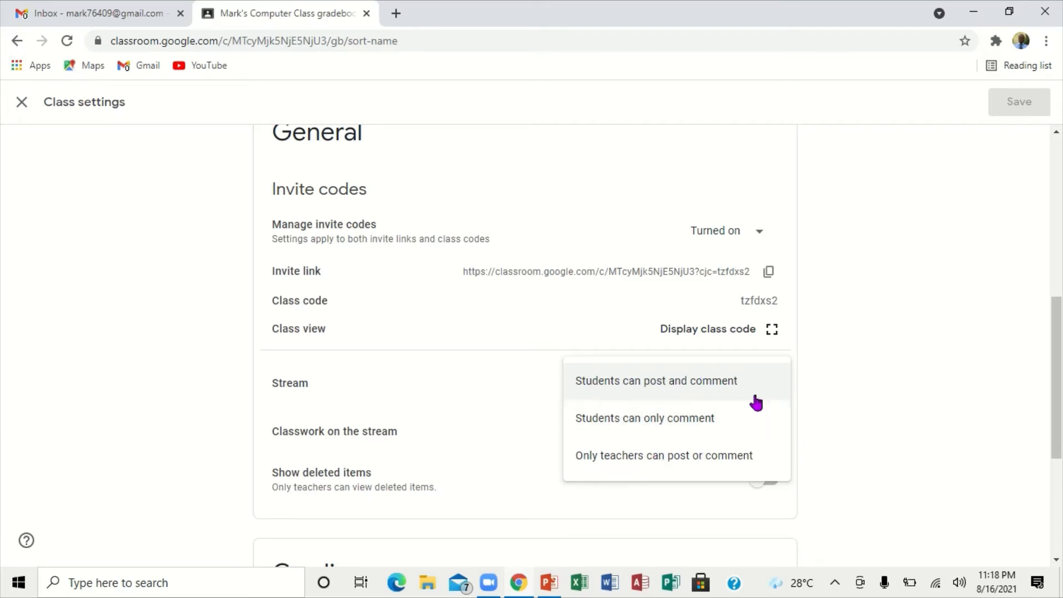
click(801, 392)
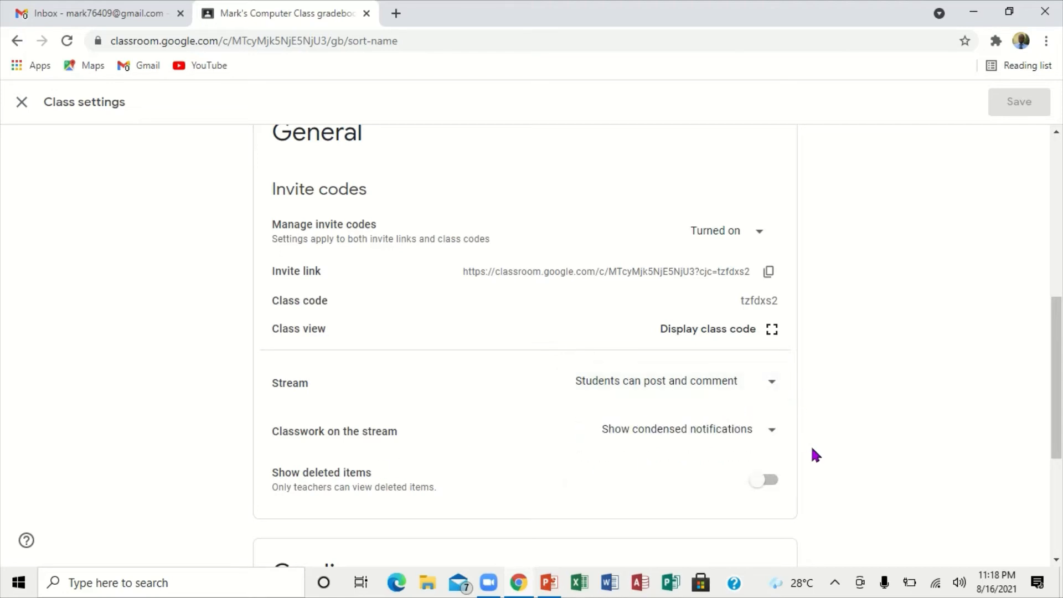
click(1056, 560)
click(1056, 560)
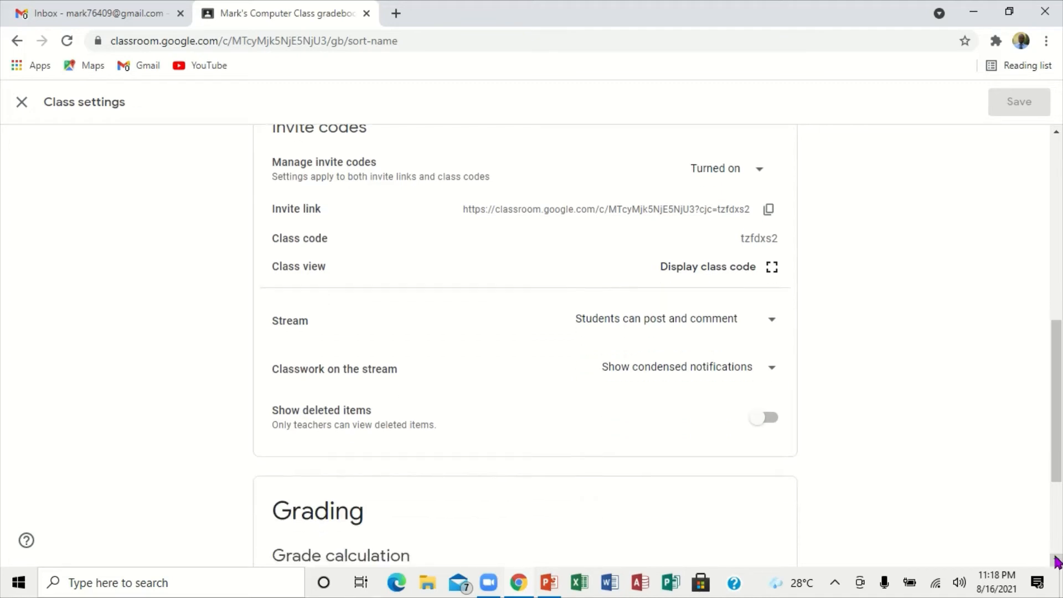
click(1057, 560)
click(1056, 559)
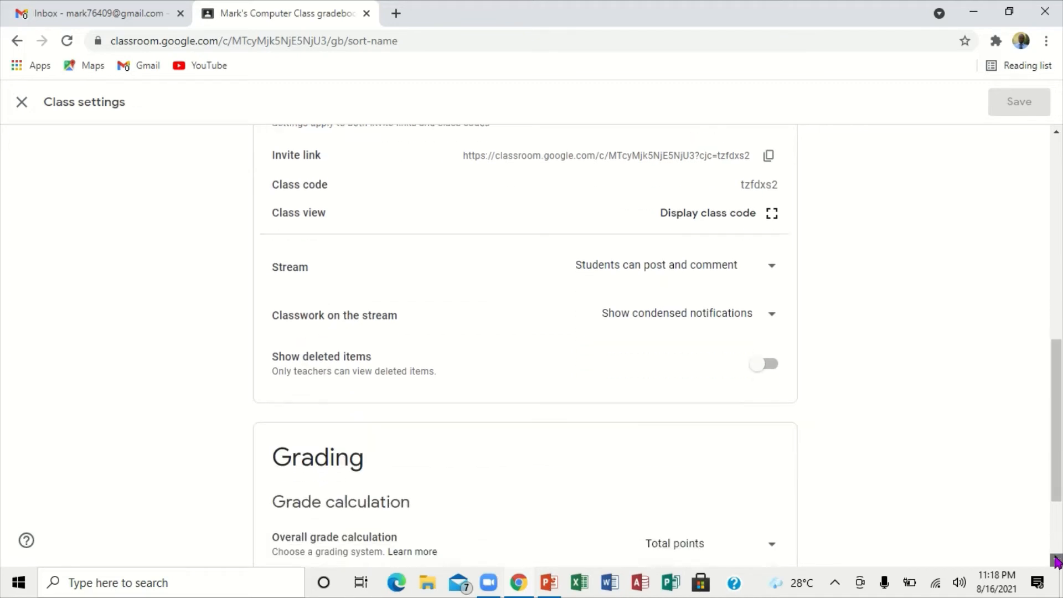
click(1056, 559)
click(1056, 559)
click(1056, 559)
click(1056, 559)
click(1057, 559)
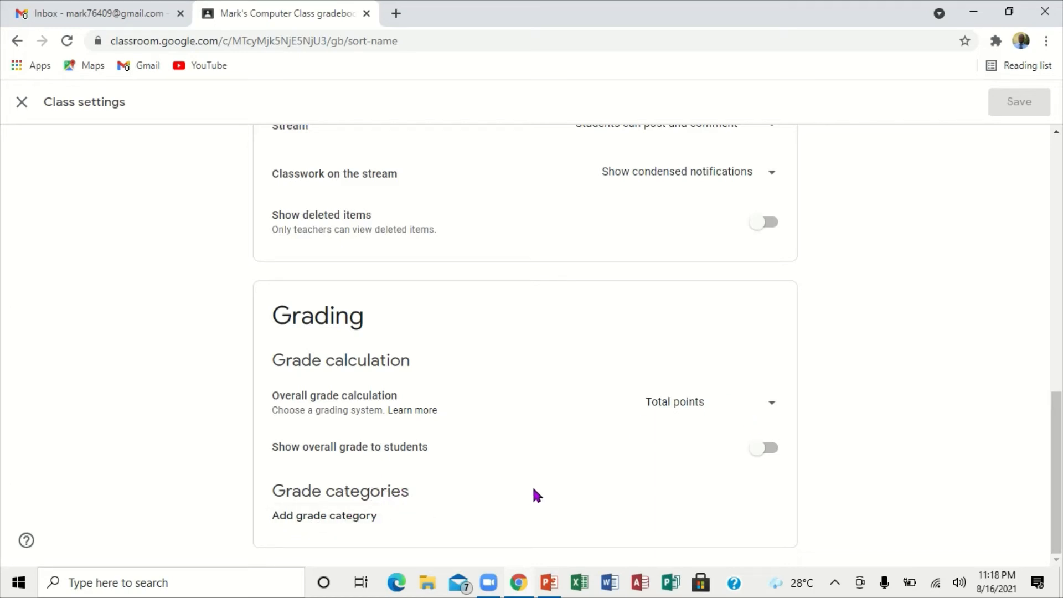
scroll(1061, 237, up, 6)
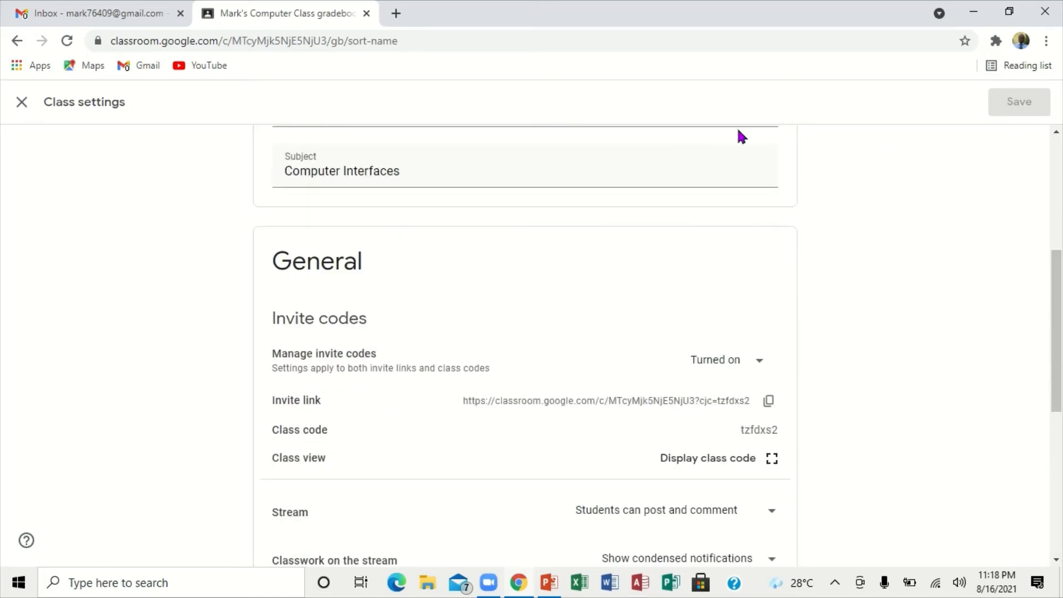
click(22, 105)
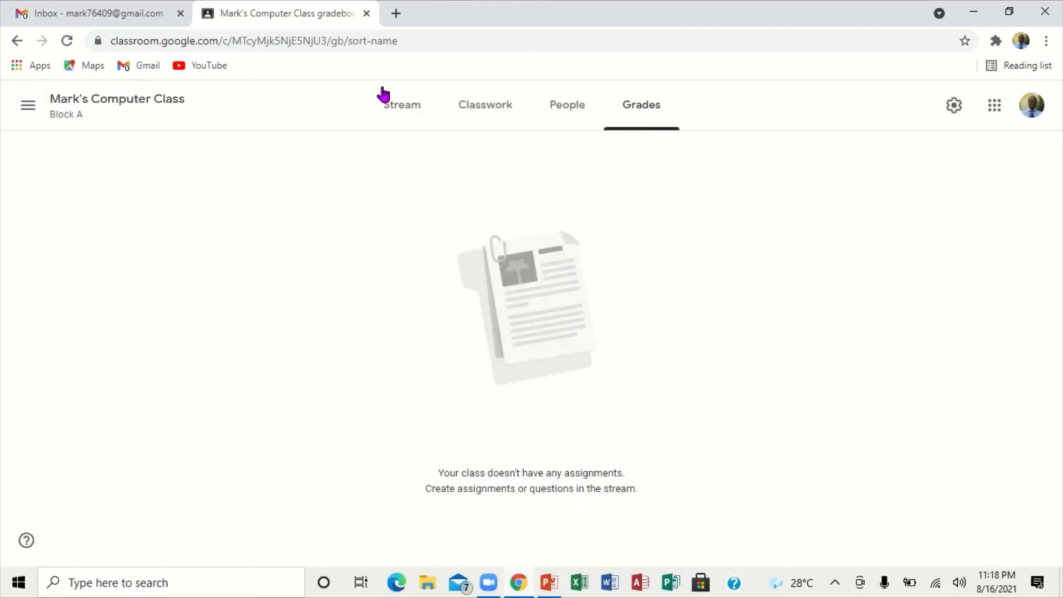
Step: Return to the class's Stream page and view the entries of the main navigation menu, closing it without choosing any
click(414, 109)
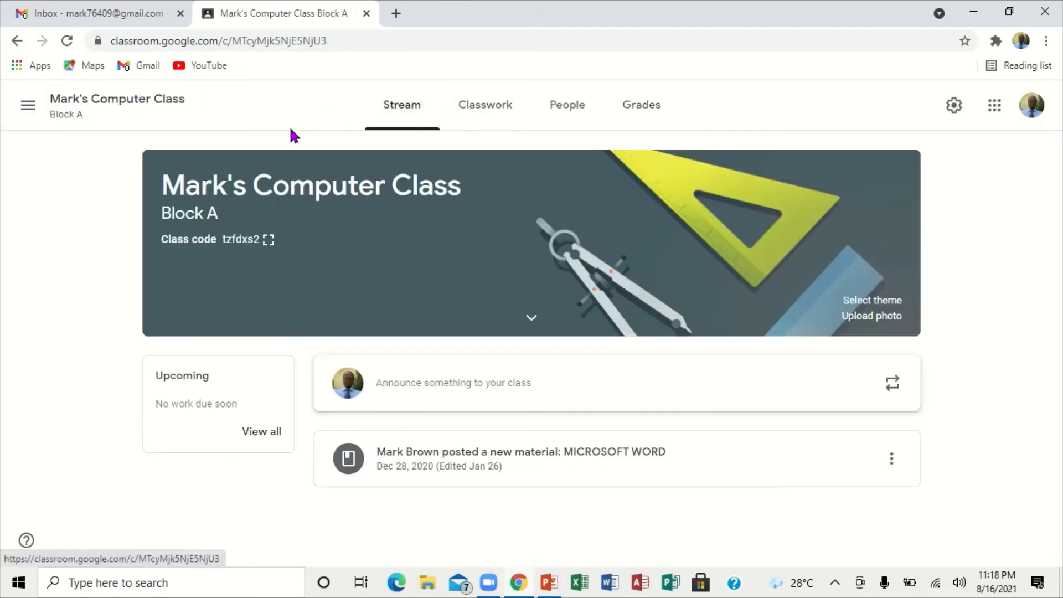
click(28, 106)
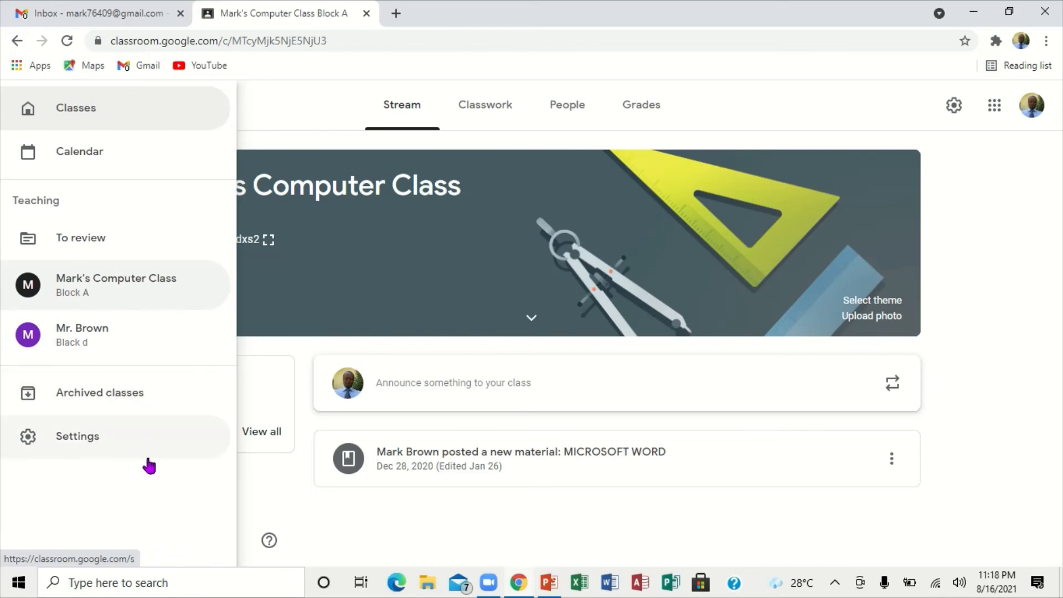
click(260, 93)
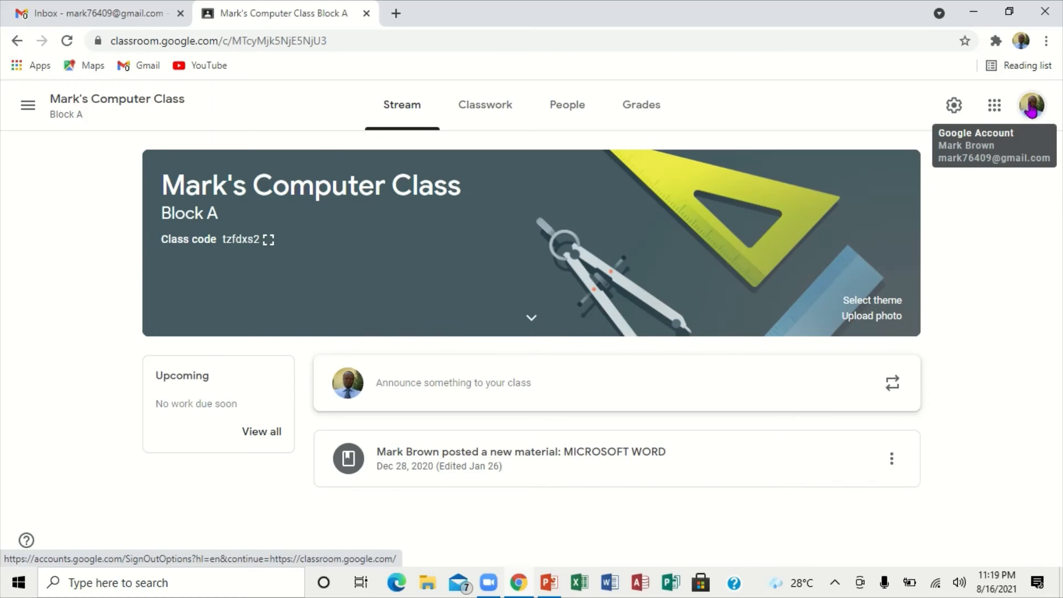
Step: Sign out of the current Google account
click(1030, 110)
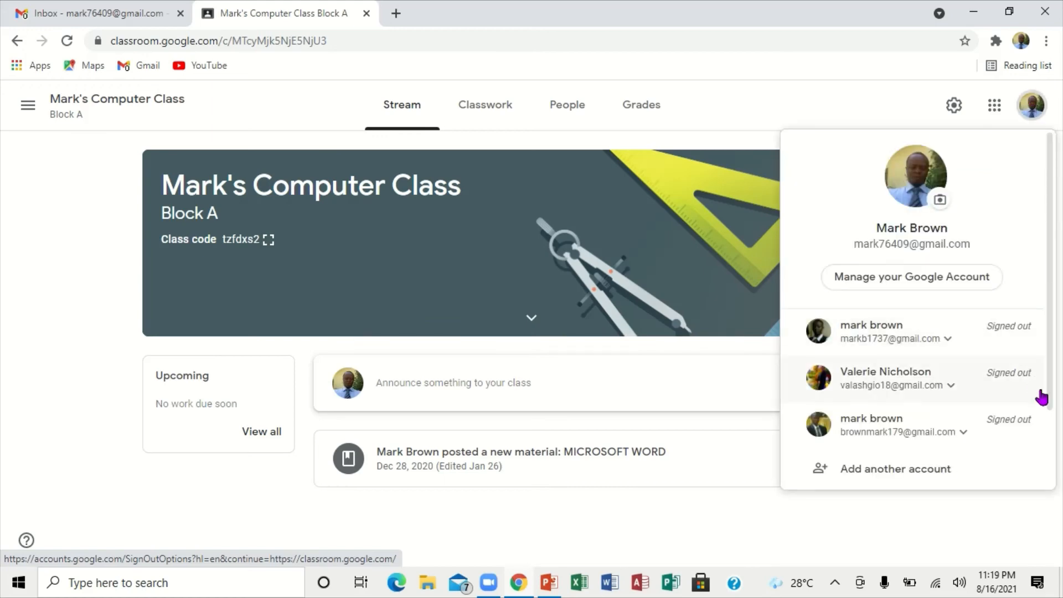
scroll(1054, 425, down, 2)
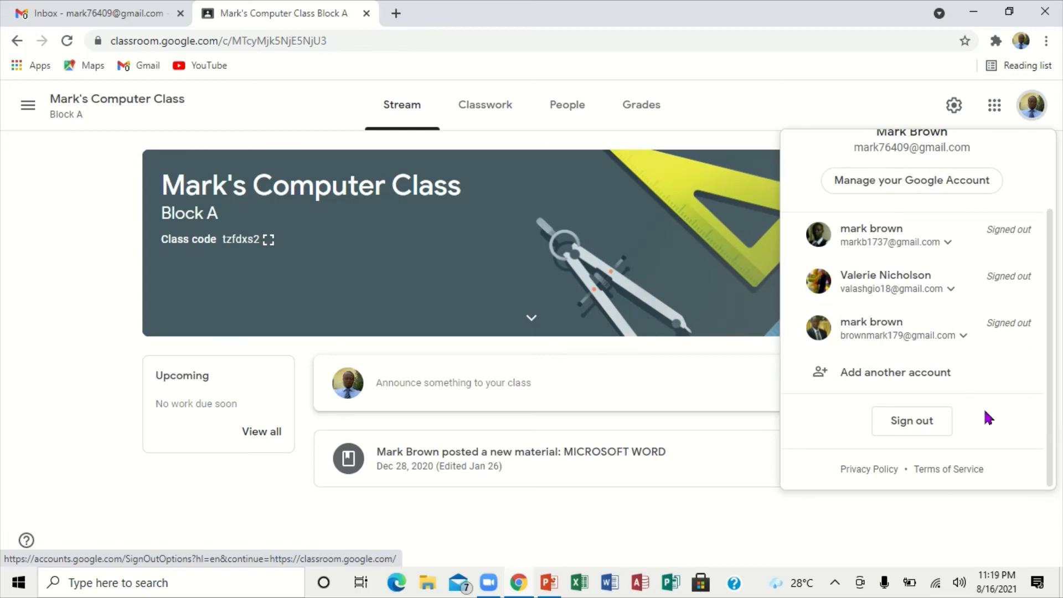
click(933, 422)
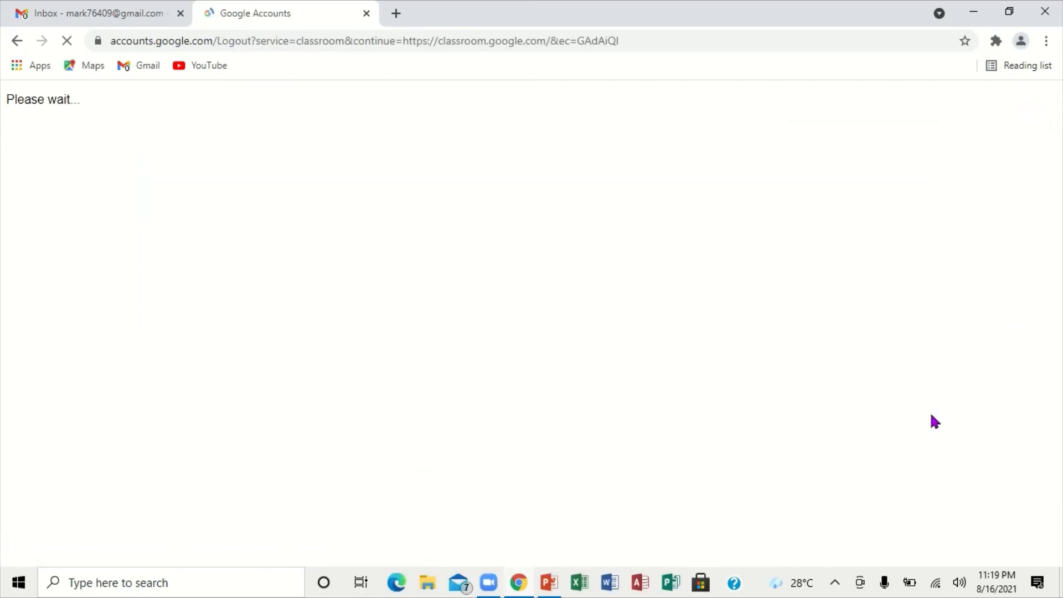